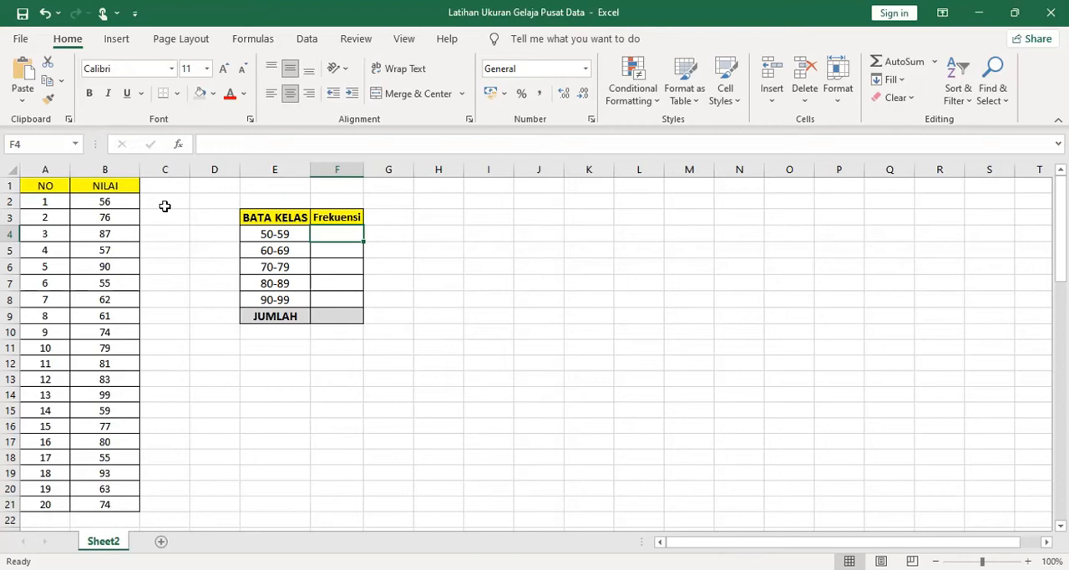
Start a COUNTIFS formula in F4 with B2:B21 as the first criteria range and ">=50" as its criterion
click(307, 39)
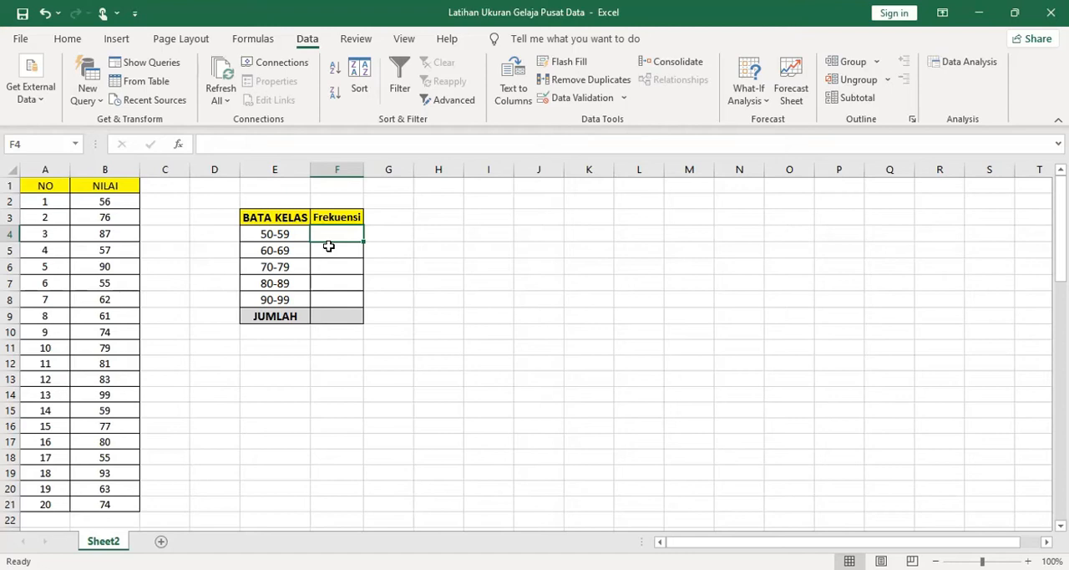
text(=)
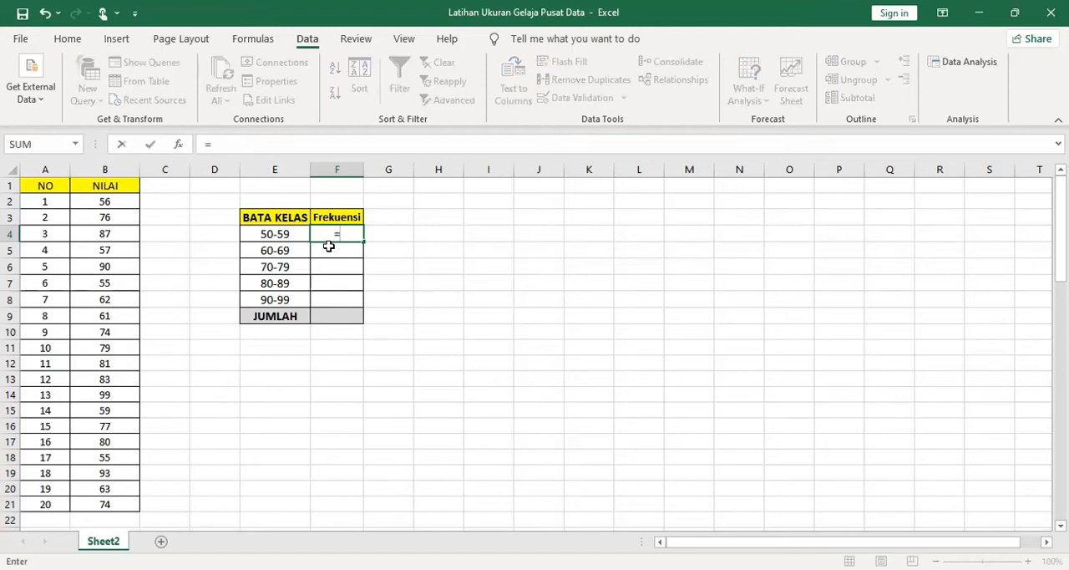
text(COUNT)
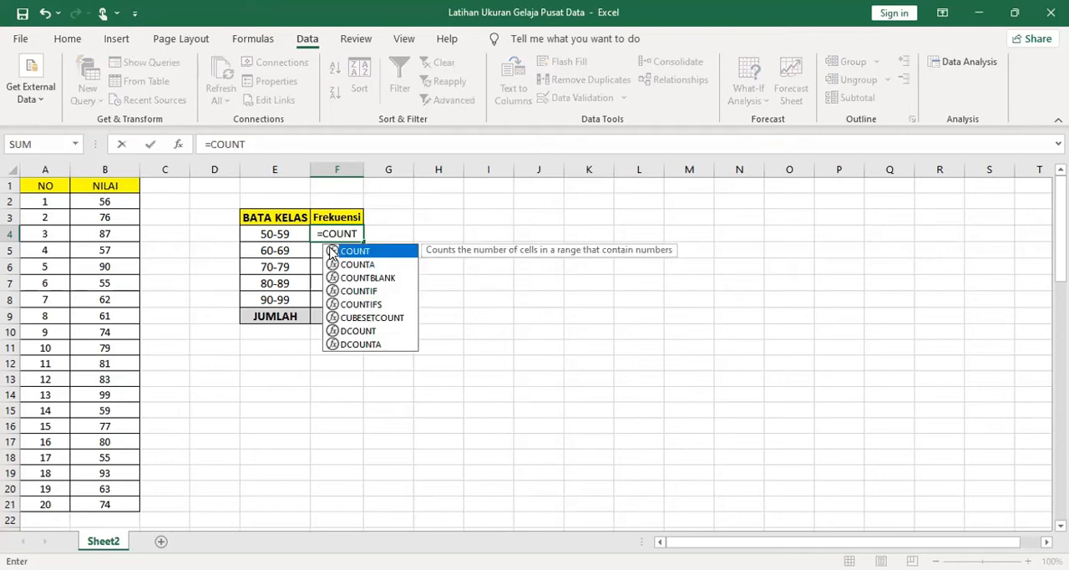
text(IFS)
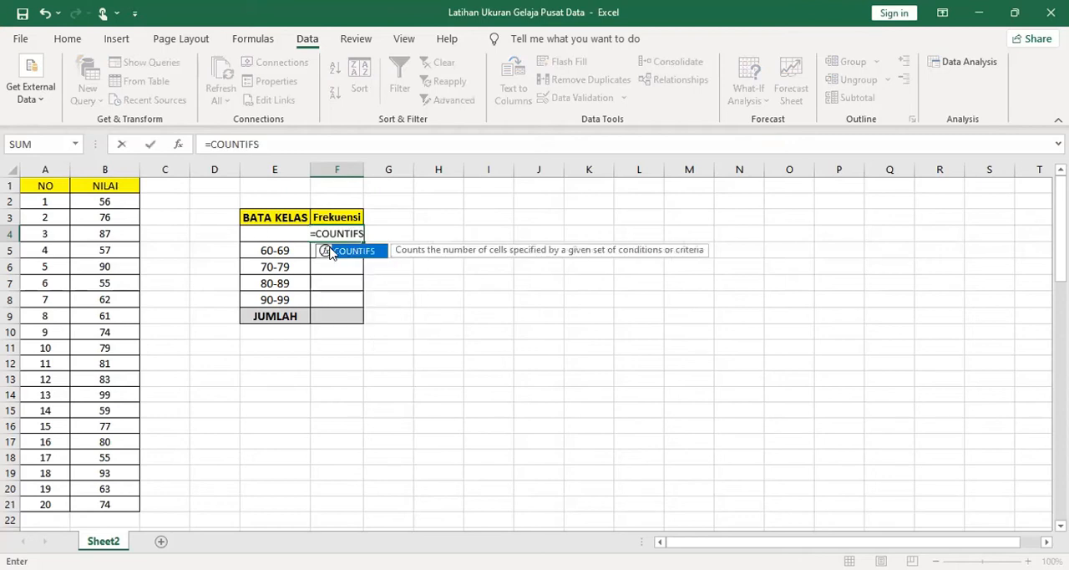
double_click(330, 252)
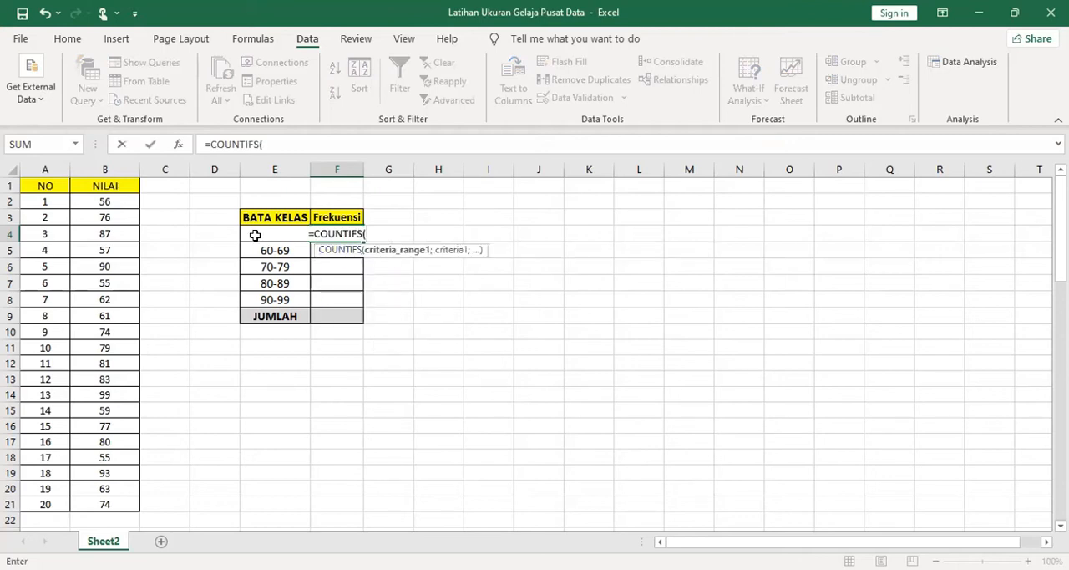
click(112, 202)
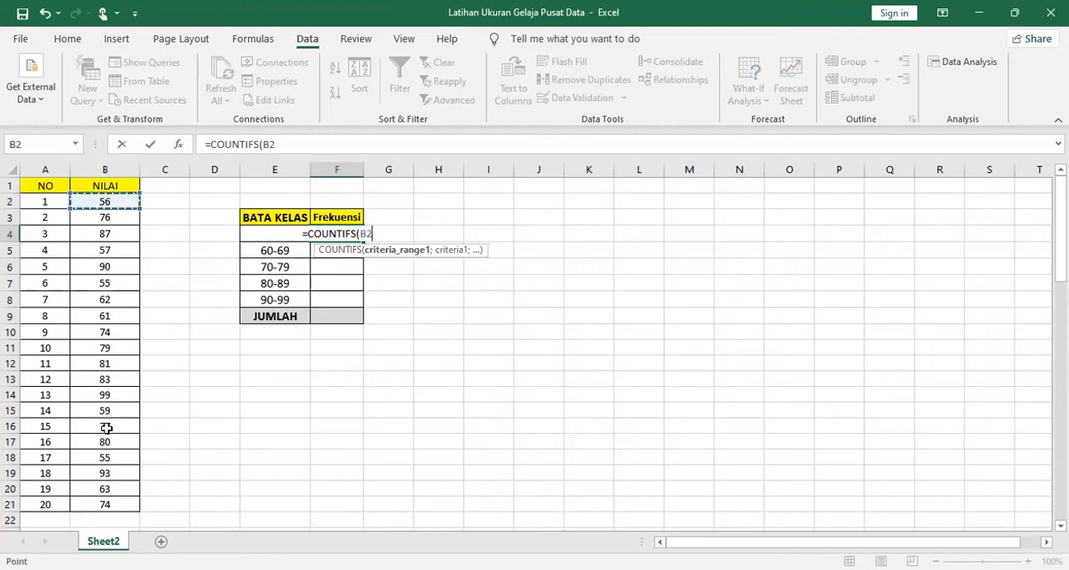
shift+click(105, 497)
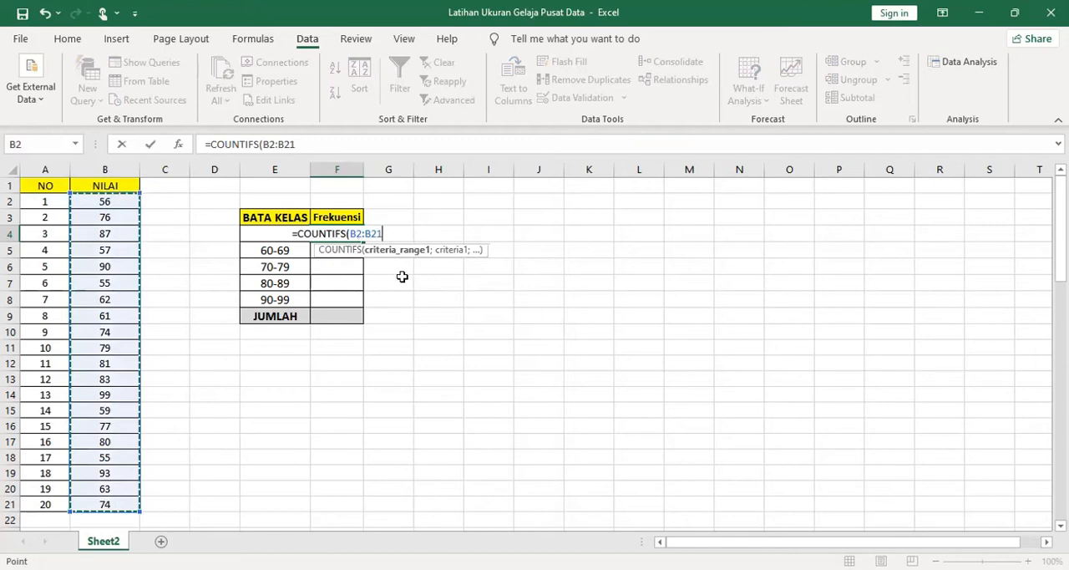
text(;)
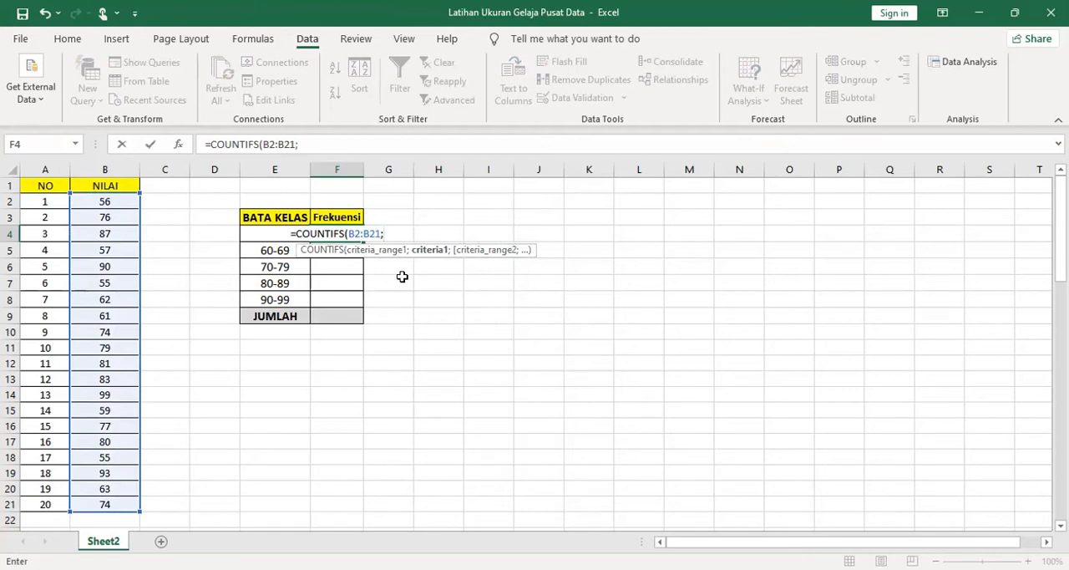
text(")
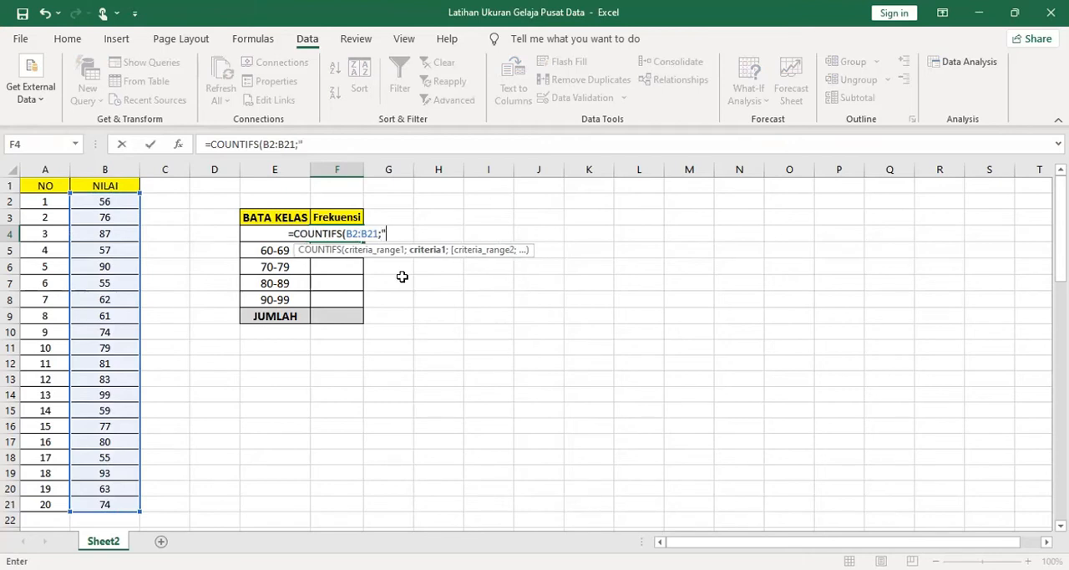
text(>=)
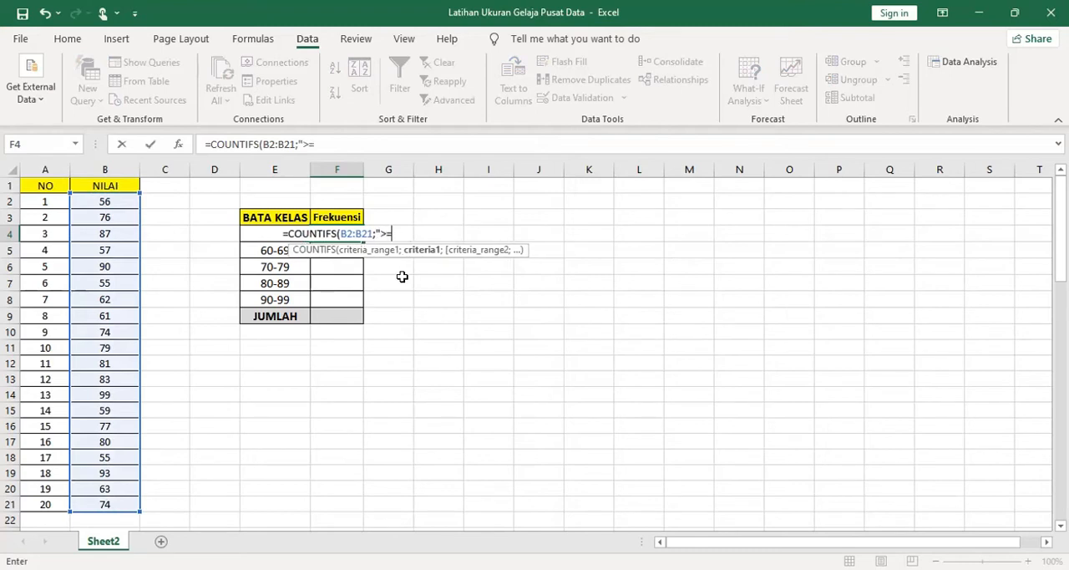
text(50)
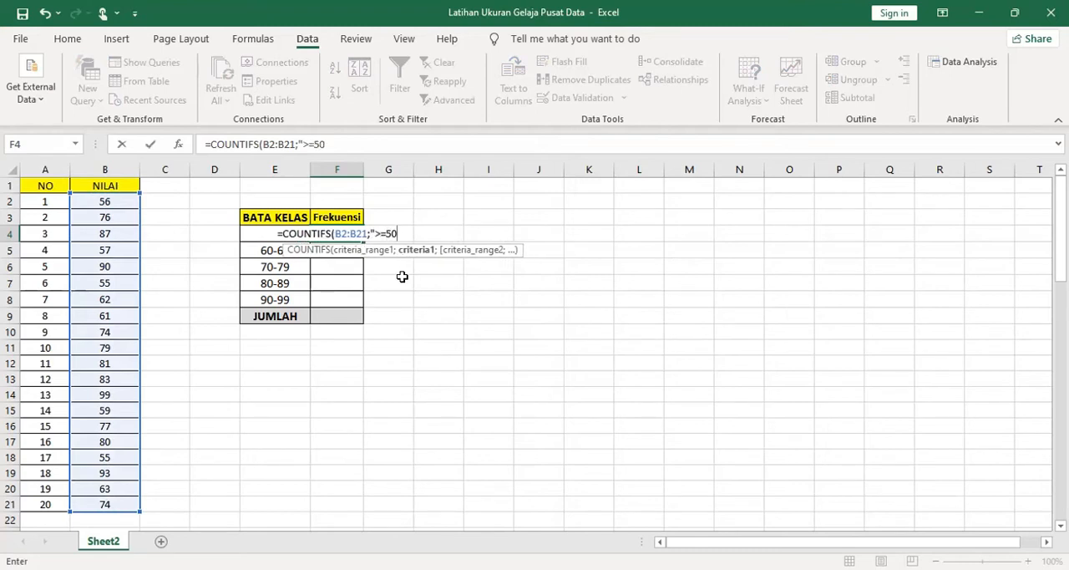
text(";)
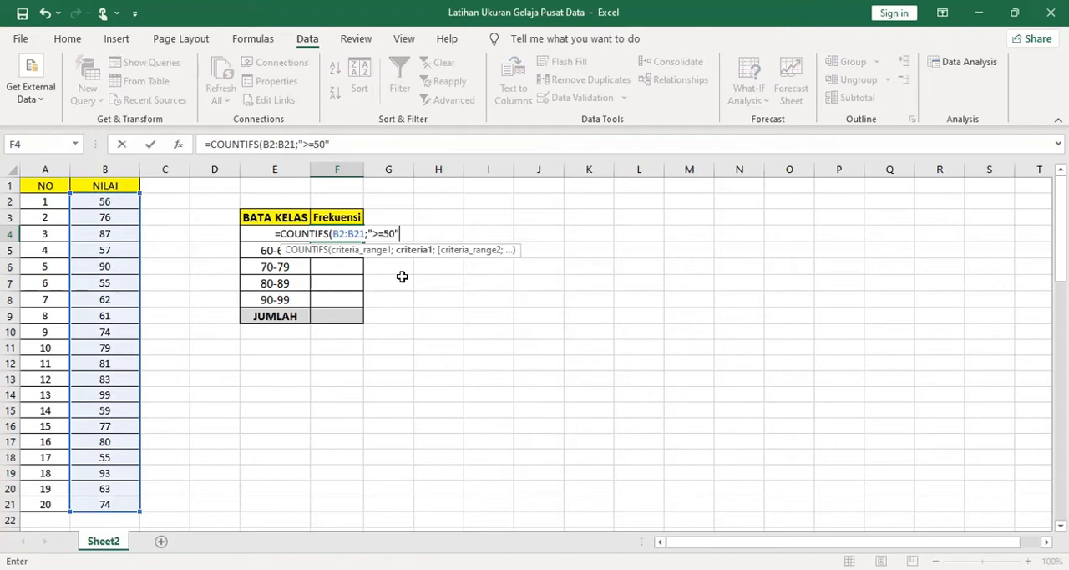
Complete the F4 formula with B2:B21 as the second criteria range and "<=59" as its criterion
click(104, 202)
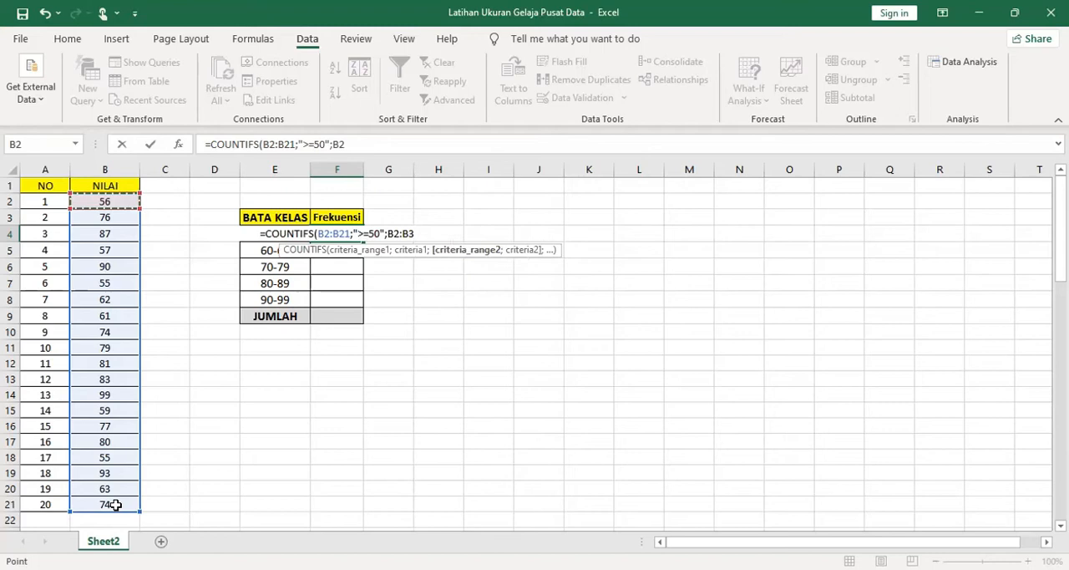
drag(115, 505, 116, 504)
text(;)
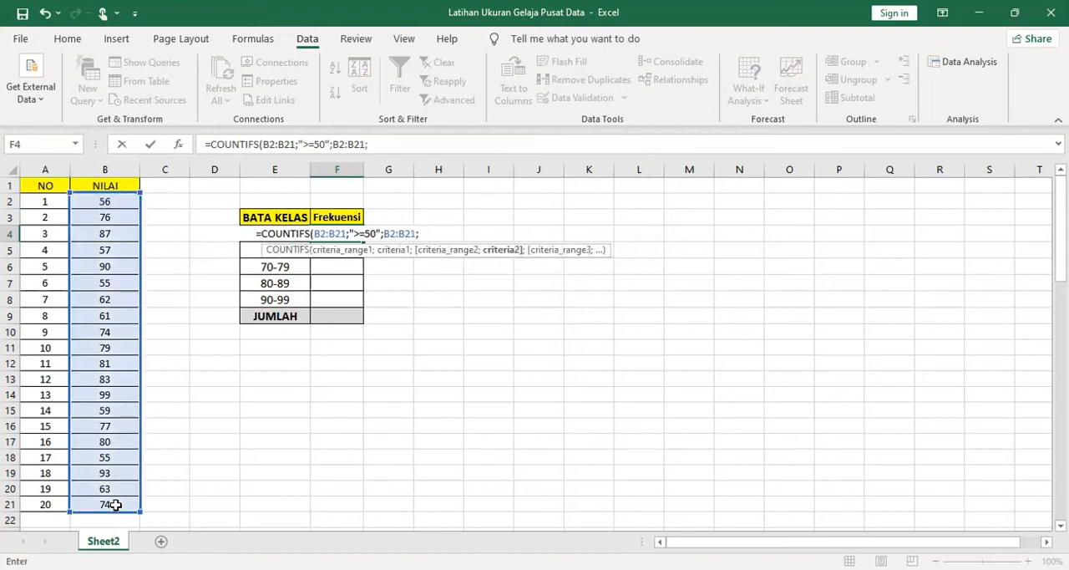
text(")
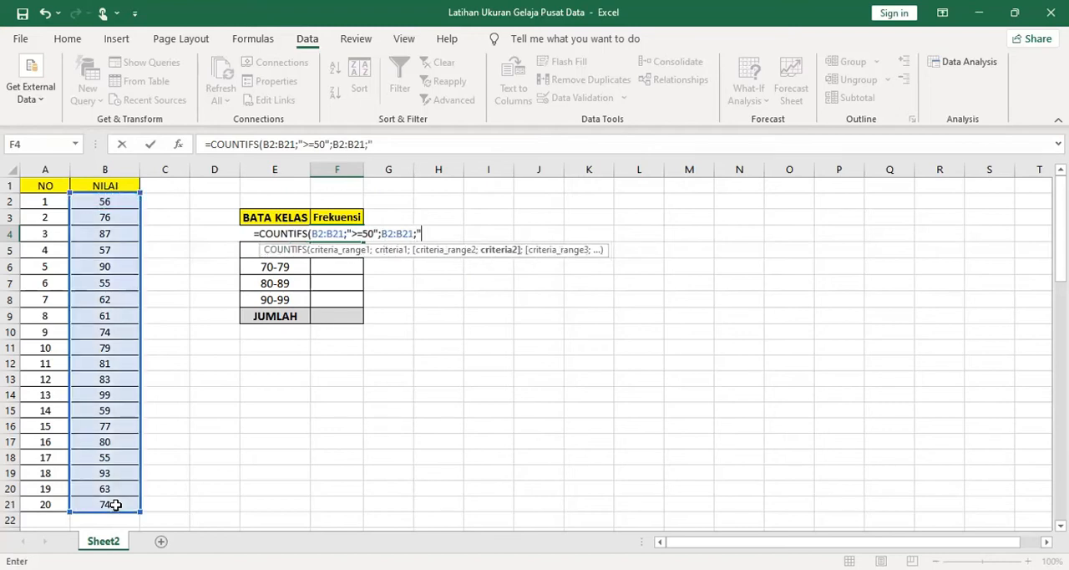
text(<=)
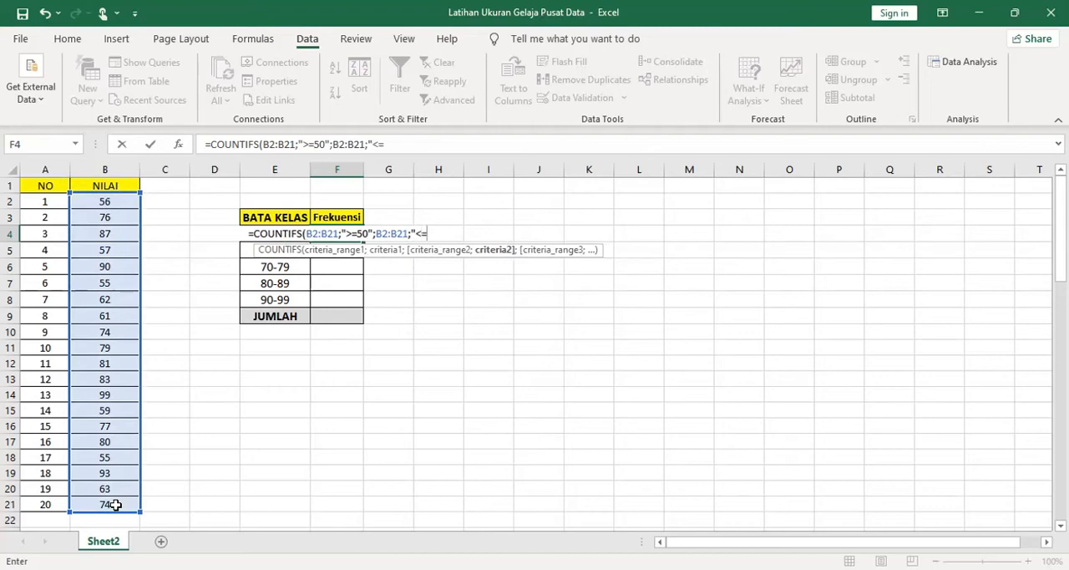
text(59"))
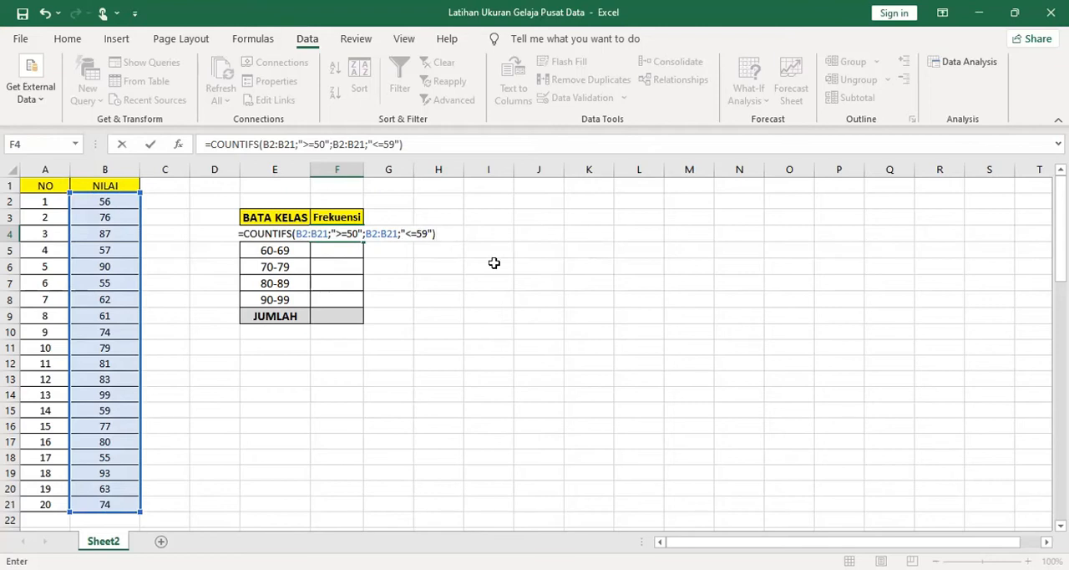
key(Return)
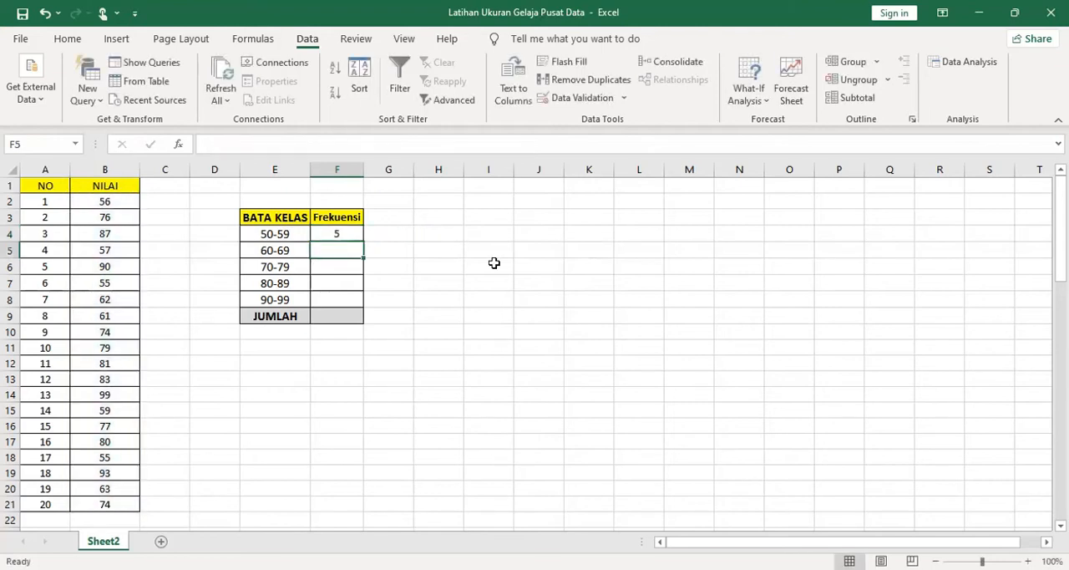
Copy the text of the F4 formula into F5 so that the range B2:B21 is kept
click(327, 230)
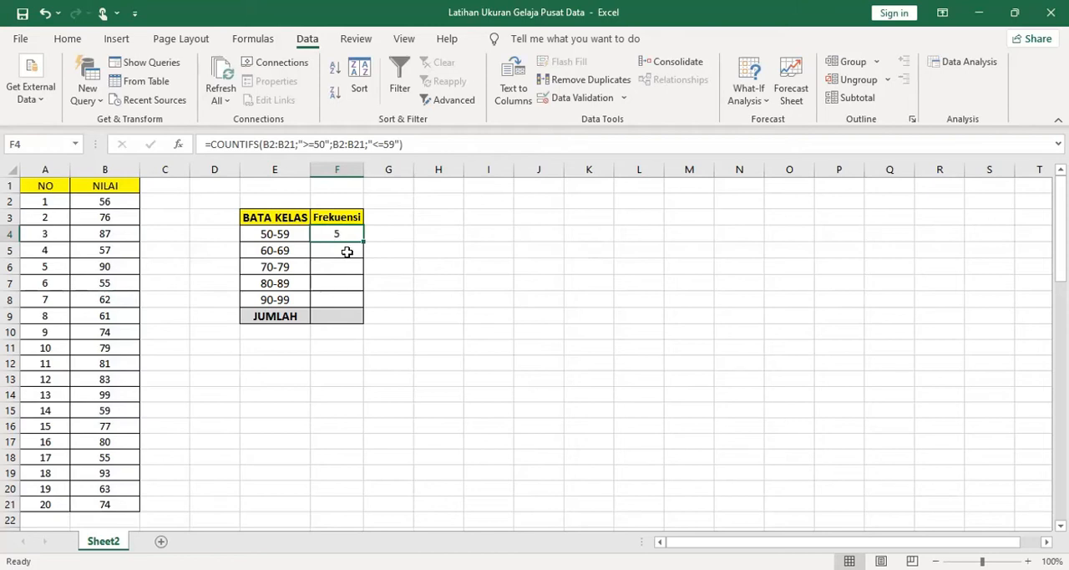
click(357, 147)
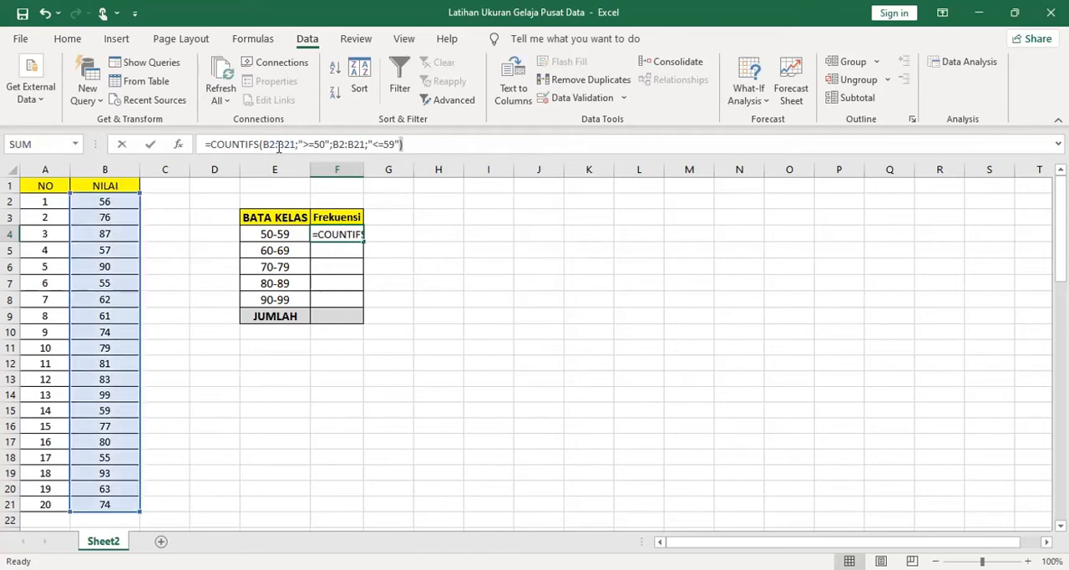
triple_click(358, 147)
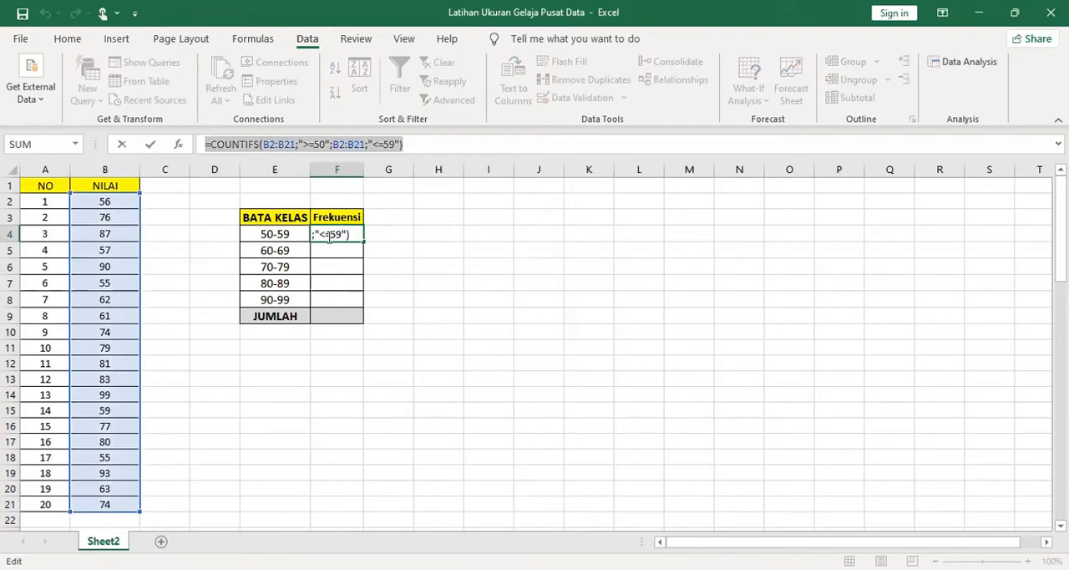
key(Return)
click(289, 143)
key(ctrl+v)
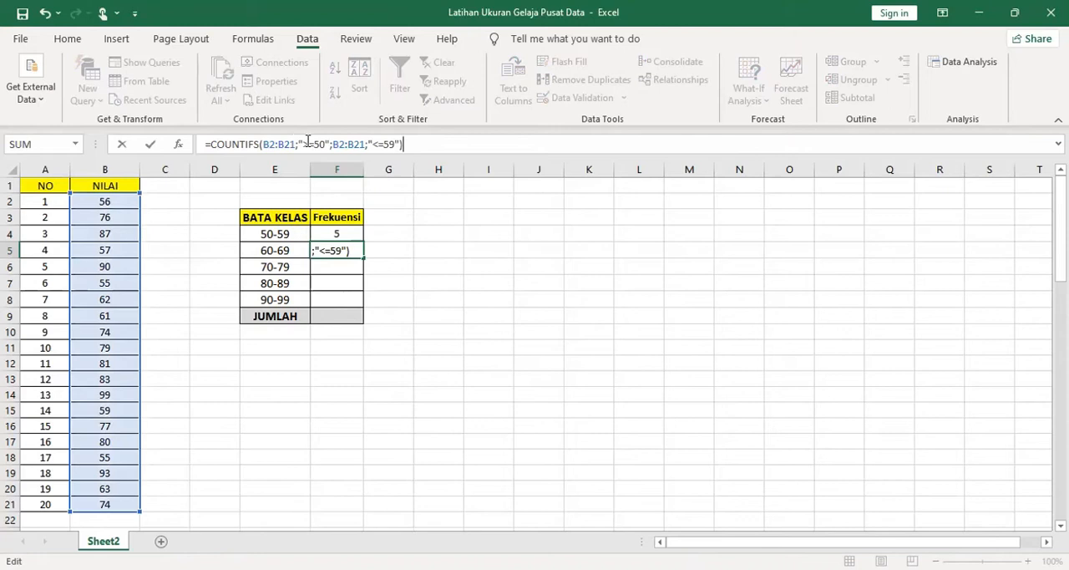
Set the criteria in the F5 formula to ">=60" and "<=69" for the 60-69 class
click(315, 143)
key(BackSpace)
text(6)
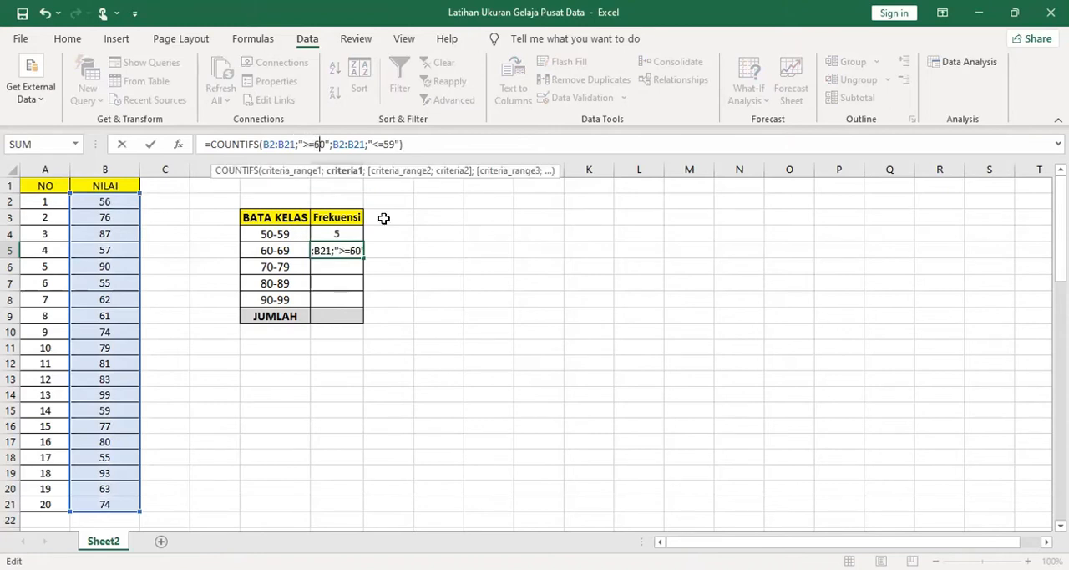
key(Right)
key(Right)
key(Right)
key(Right)
key(Right)
key(Right)
key(Right)
key(Right)
key(Right)
key(Right)
key(Right)
key(Right)
key(Right)
key(BackSpace)
text(6)
key(Return)
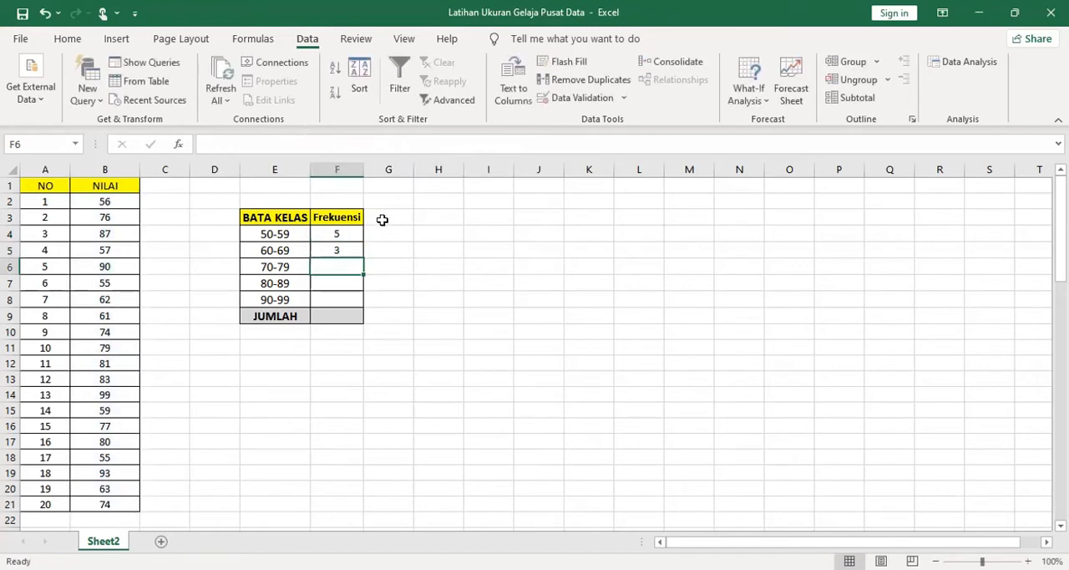
Copy the text of the F5 formula into F6, keeping the B2:B21 ranges
click(343, 246)
drag(404, 144, 203, 144)
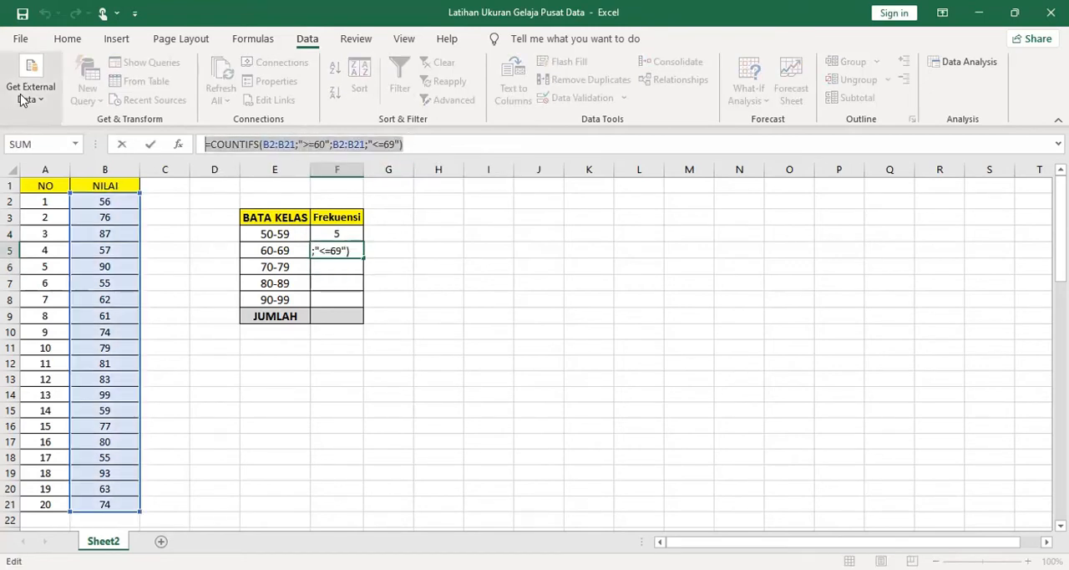
text(=)
click(319, 265)
key(Escape)
click(319, 265)
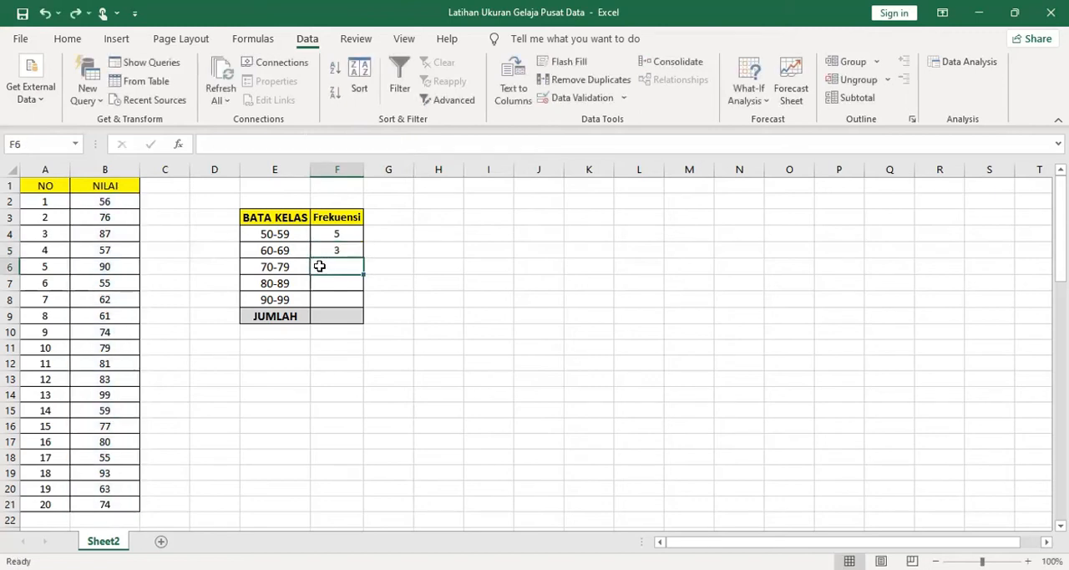
click(326, 143)
key(ctrl+v)
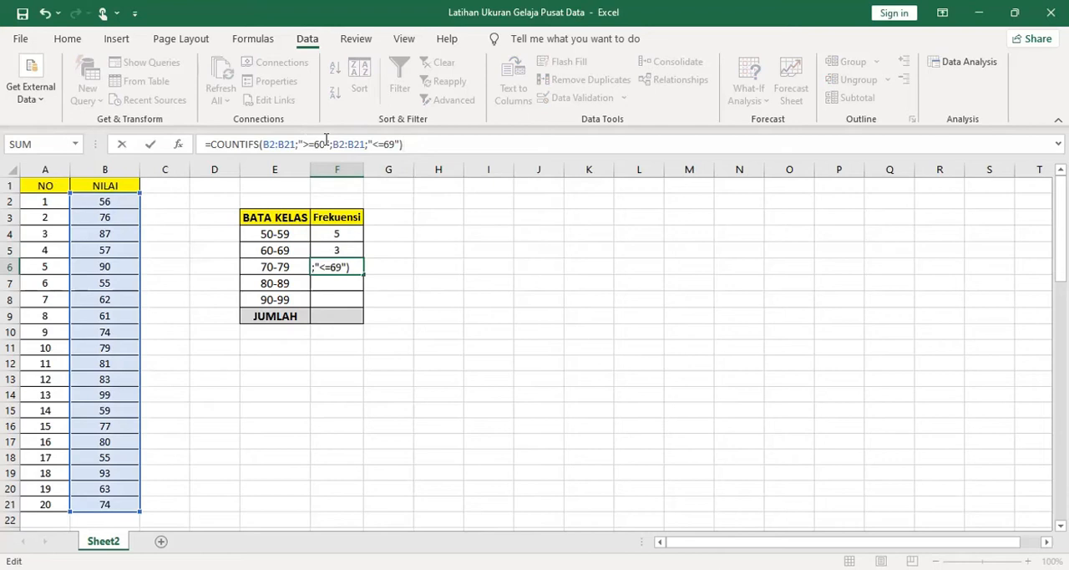
Set the criteria in the F6 formula to ">=70" and "<=79" for the 70-79 class
click(326, 143)
key(BackSpace)
text(7)
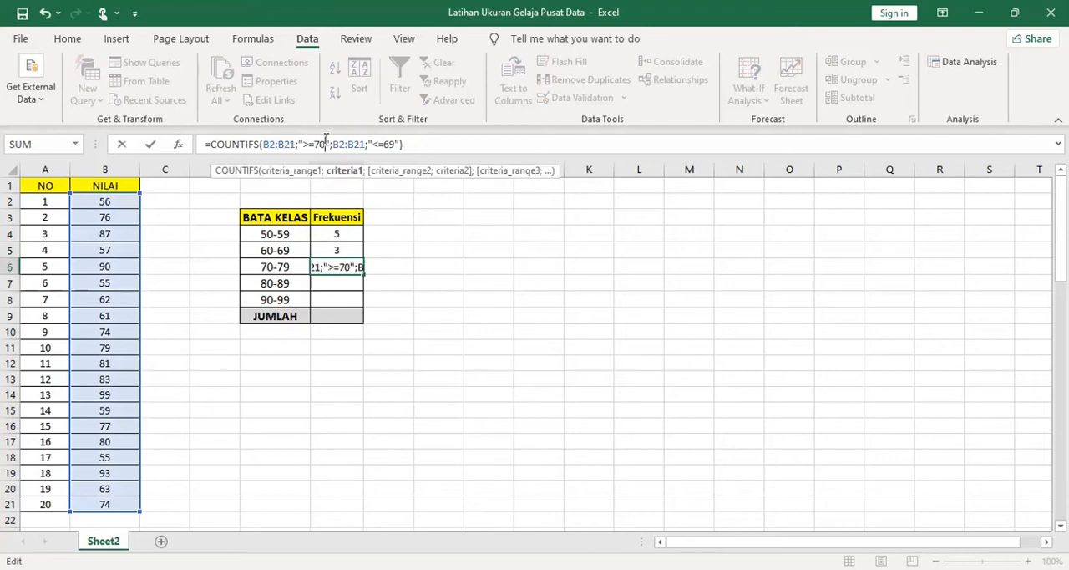
key(Right)
key(Right)
key(Right)
key(Right)
key(Right)
key(Right)
key(Right)
key(Right)
key(Right)
key(Right)
key(Right)
key(Right)
key(Right)
key(Right)
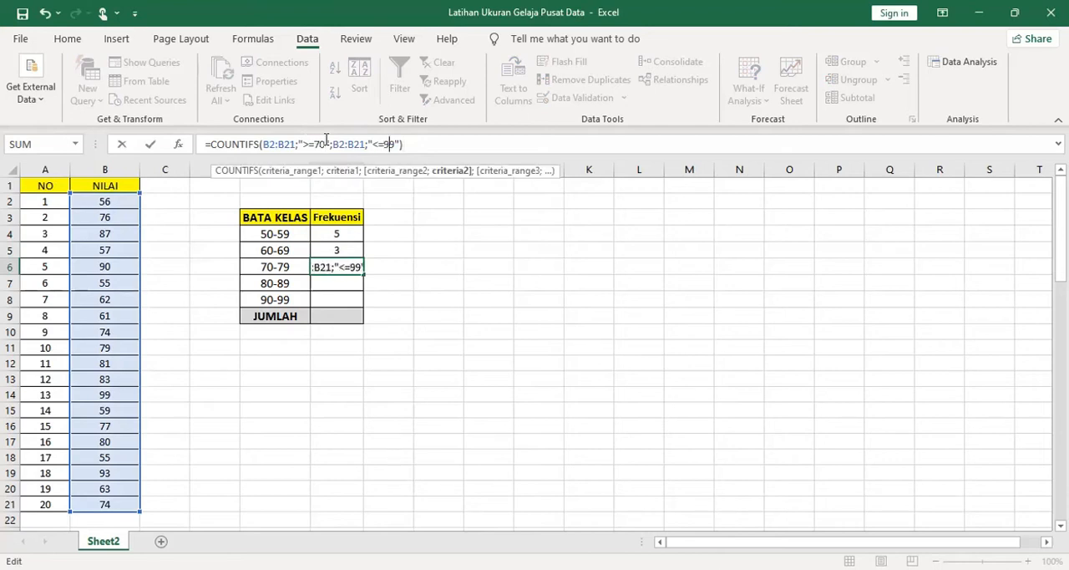
key(BackSpace)
text(7)
key(Return)
Copy the text of the F6 formula into F7 with its B2:B21 ranges instead of filling it down
key(ctrl+d)
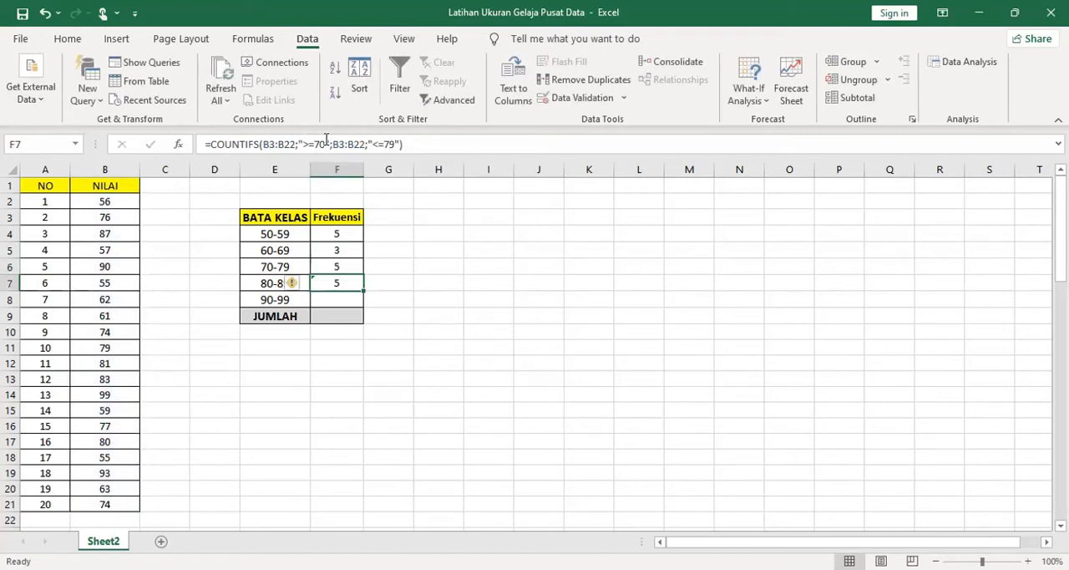
key(Delete)
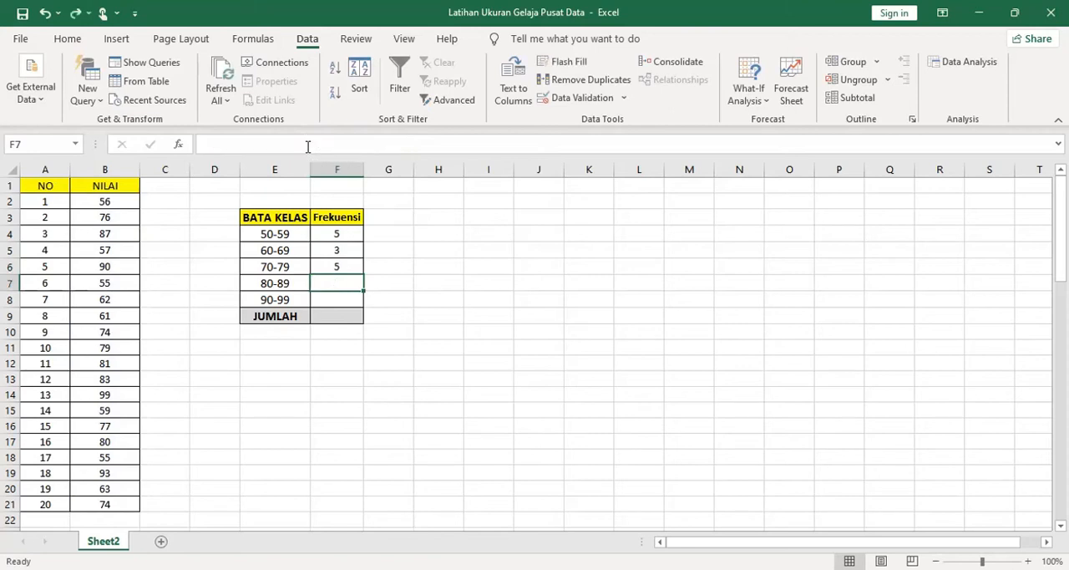
click(344, 265)
click(411, 144)
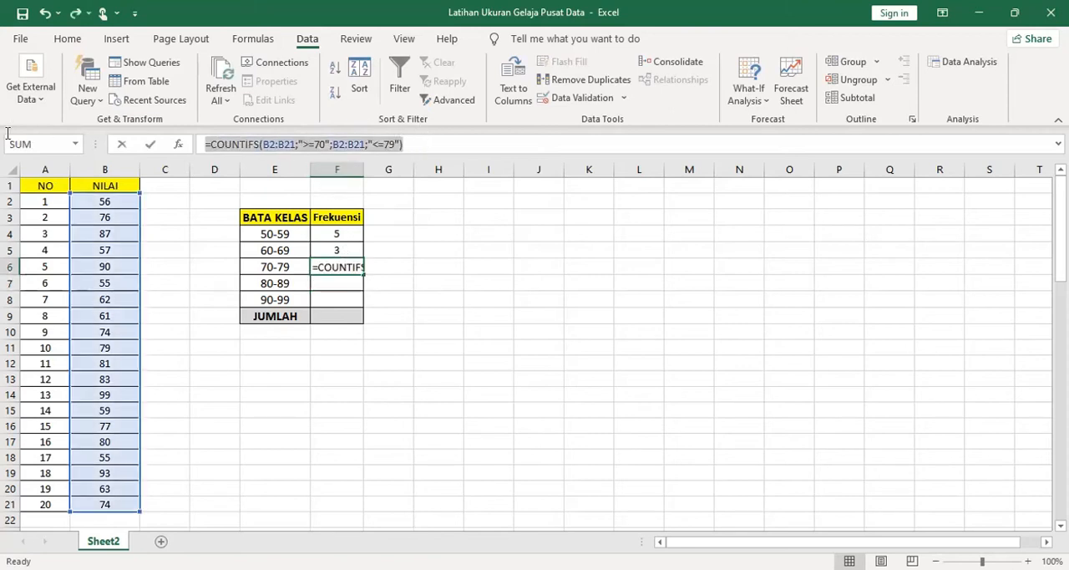
key(Return)
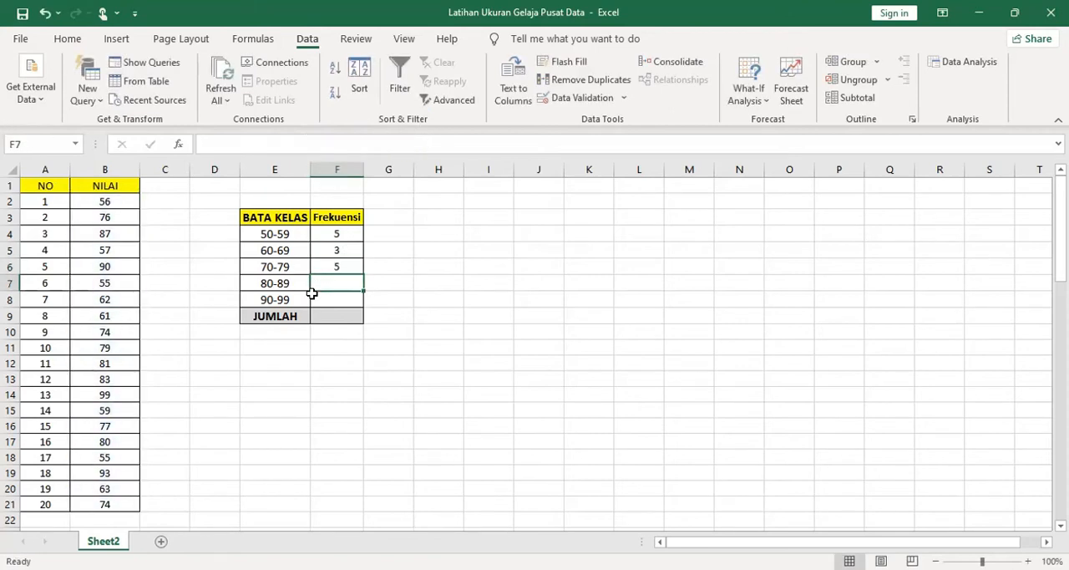
click(307, 140)
key(ctrl+v)
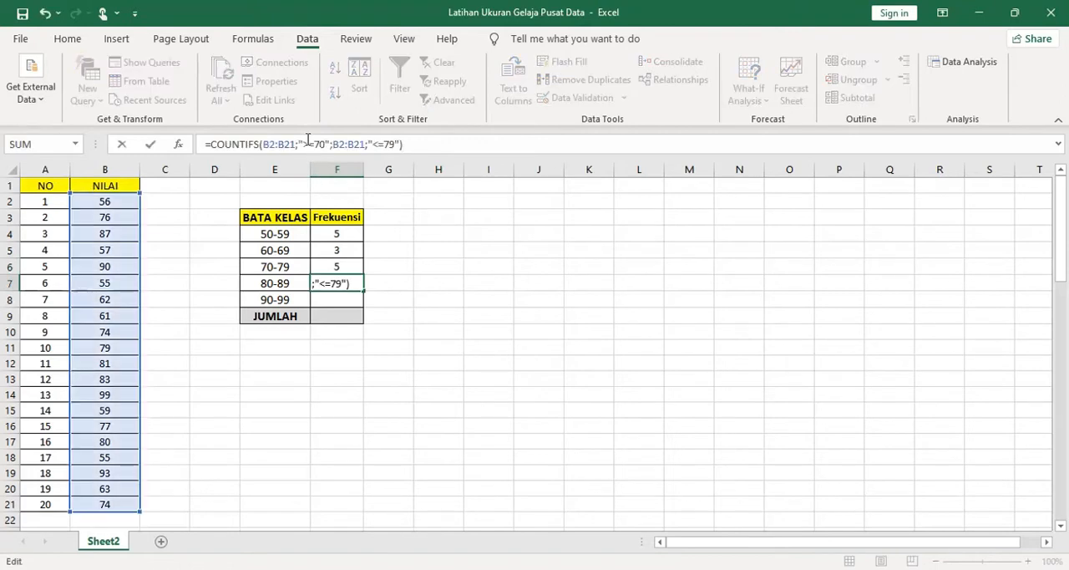
Set the criteria in the F7 formula to ">=80" and "<=89" for the 80-89 class
click(308, 140)
key(Delete)
text(8)
key(Right)
key(Right)
key(Right)
key(Right)
key(Right)
key(Right)
key(Right)
key(Right)
key(Right)
key(Right)
key(Right)
key(Right)
key(Right)
key(Delete)
text(8)
key(Return)
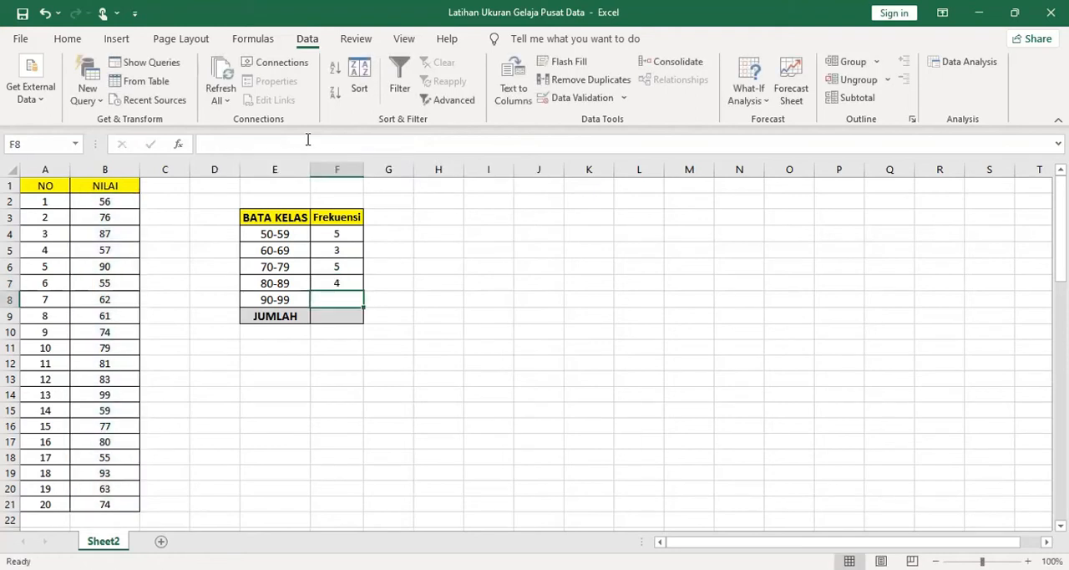
Enter the COUNTIFS formula for the 90-99 class in F8, using B2:B21 with the criteria ">=90" and "<=99"
click(307, 141)
key(ctrl+v)
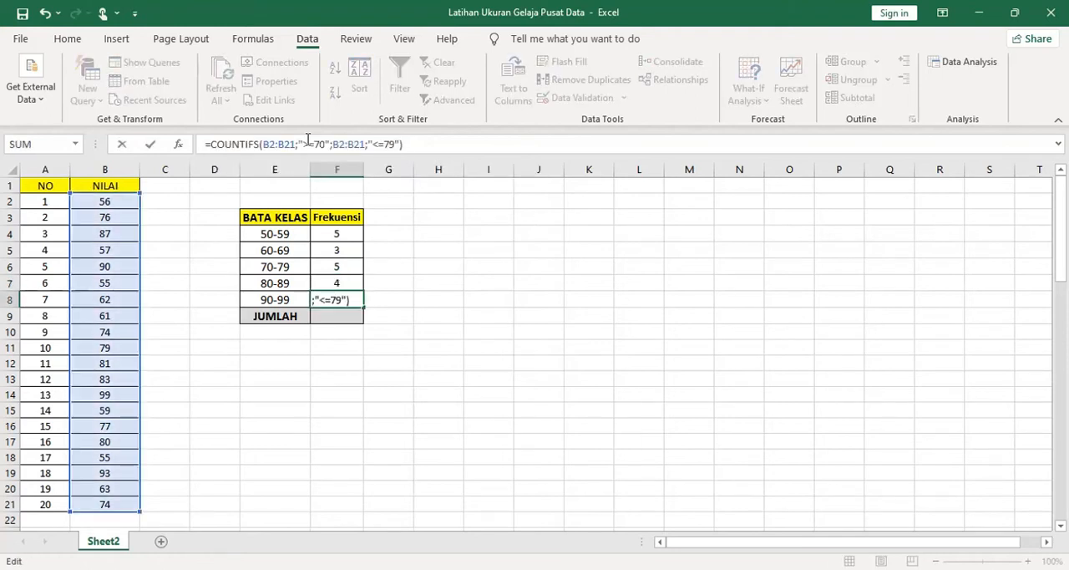
click(323, 143)
key(BackSpace)
text(9)
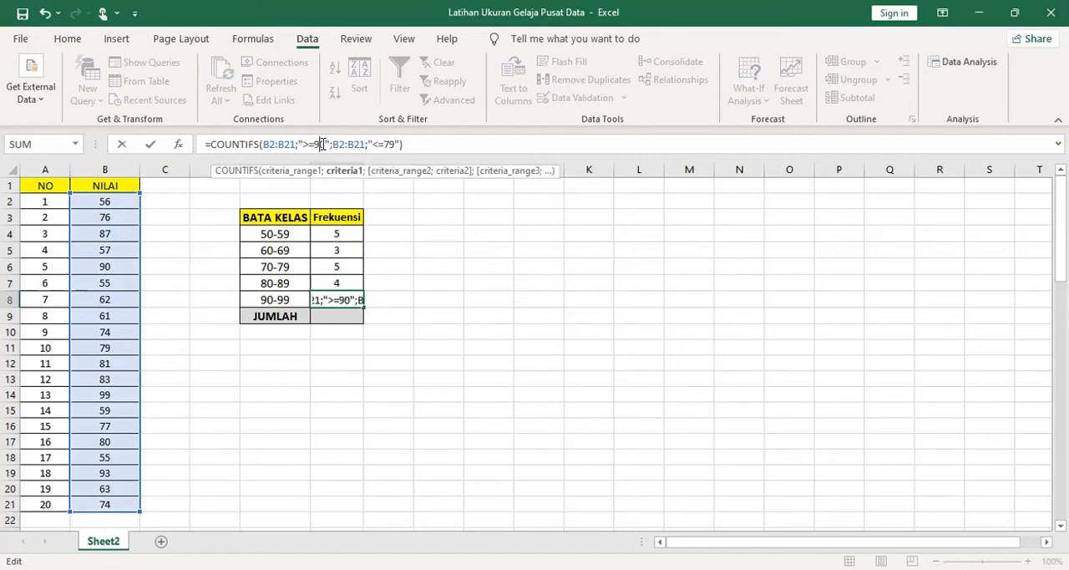
key(Right)
key(Right)
key(Right)
key(Right)
key(Right)
key(Right)
key(Right)
key(Right)
key(Right)
key(Right)
key(Right)
key(Right)
key(Right)
key(Right)
key(BackSpace)
text(9)
key(Return)
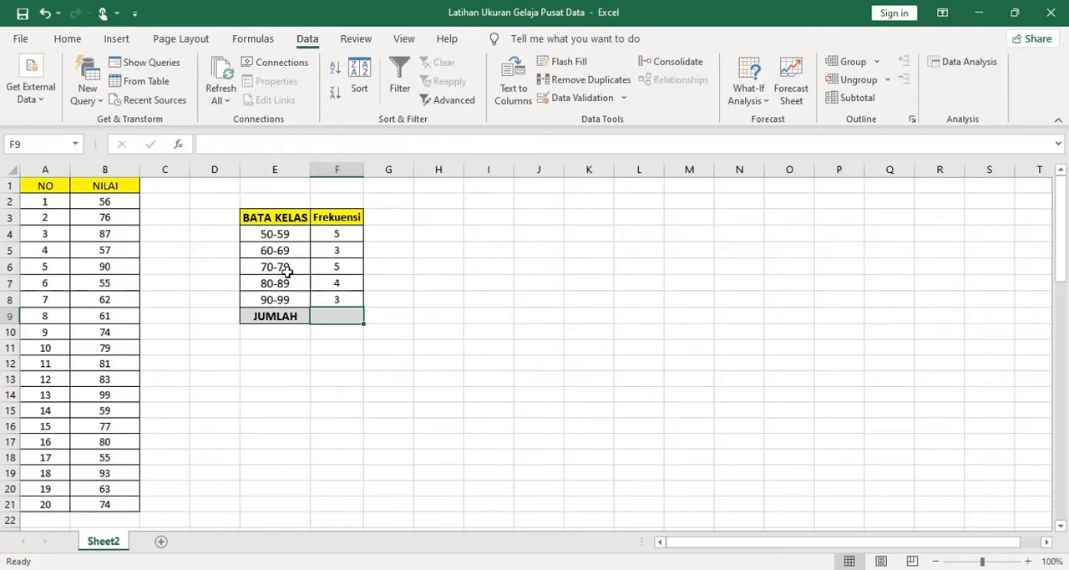
Correct the E3 heading to BATAS KELAS and auto-fit the width of column E to its contents
double_click(271, 218)
text(S)
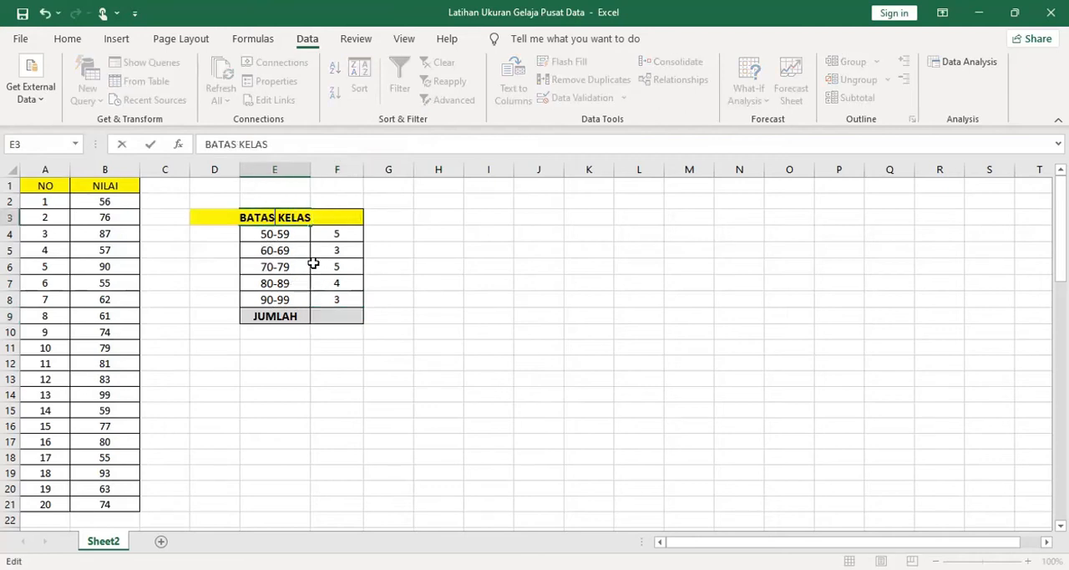
click(326, 278)
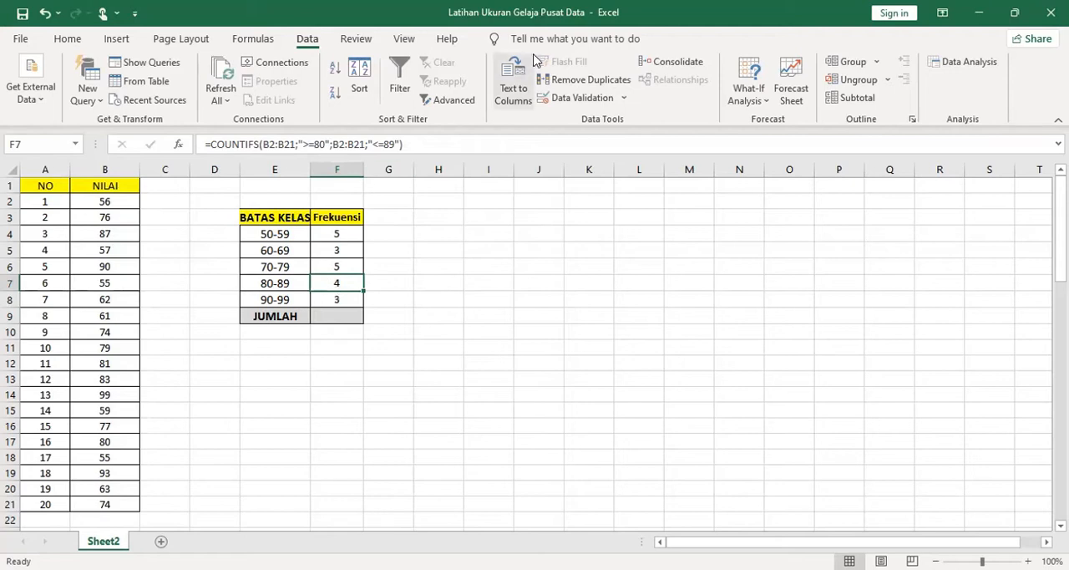
double_click(310, 169)
click(309, 350)
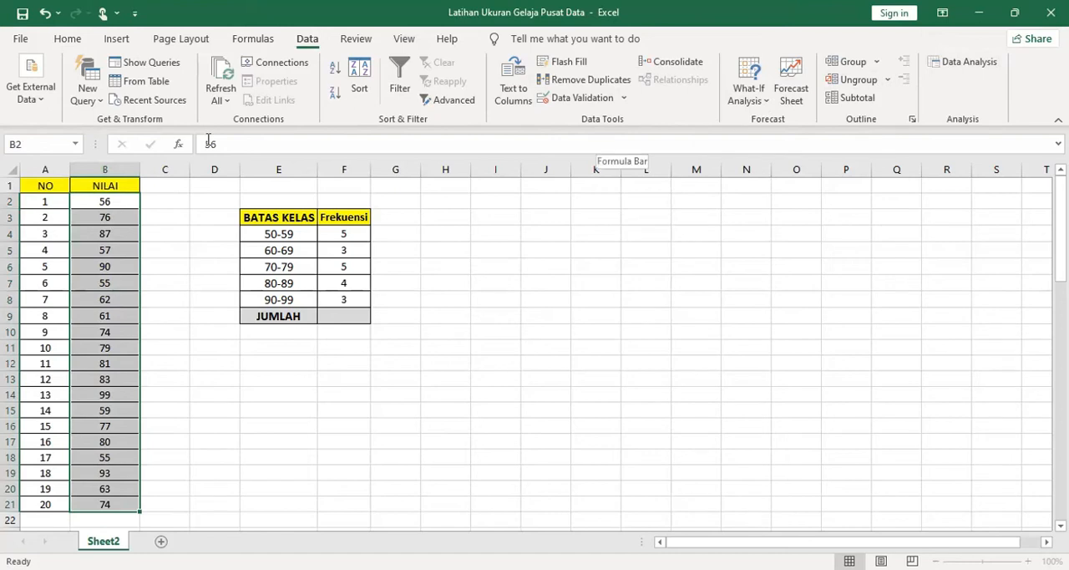
Make sure the Analysis ToolPak is enabled among the available Excel Add-ins in the program options
click(23, 39)
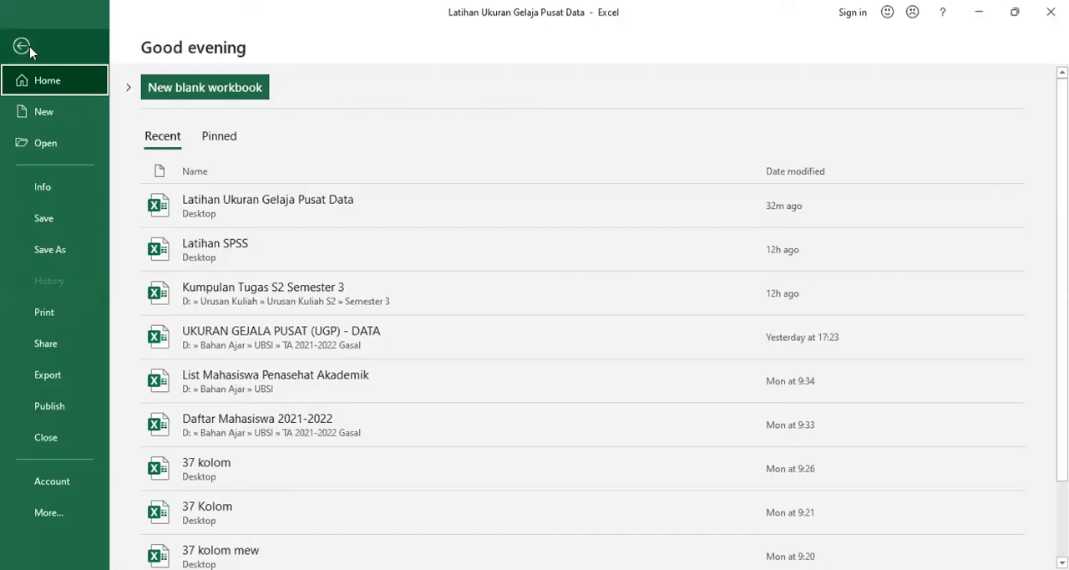
click(29, 50)
click(65, 39)
click(21, 42)
click(52, 511)
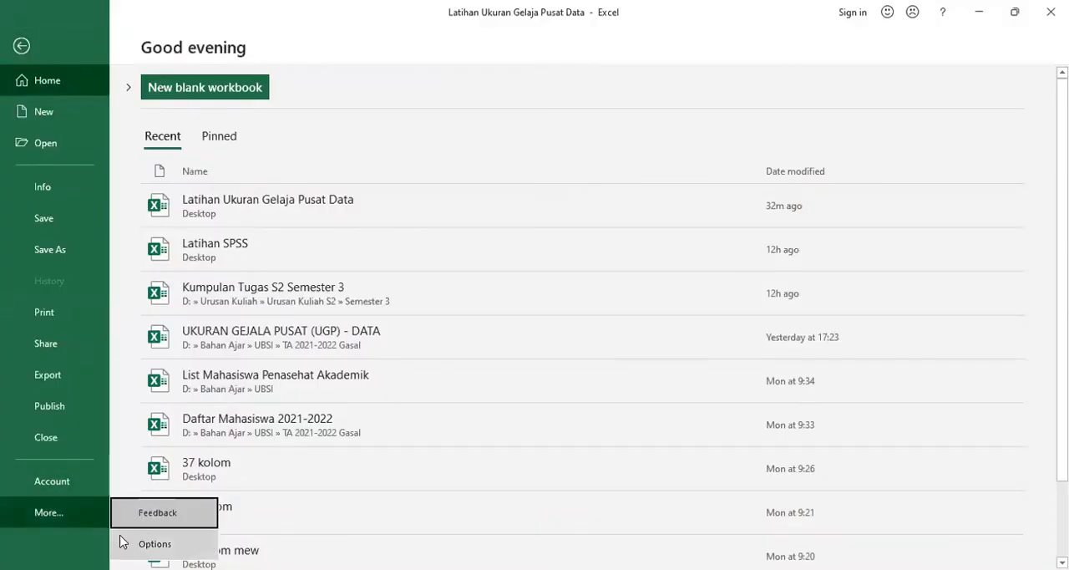
click(154, 543)
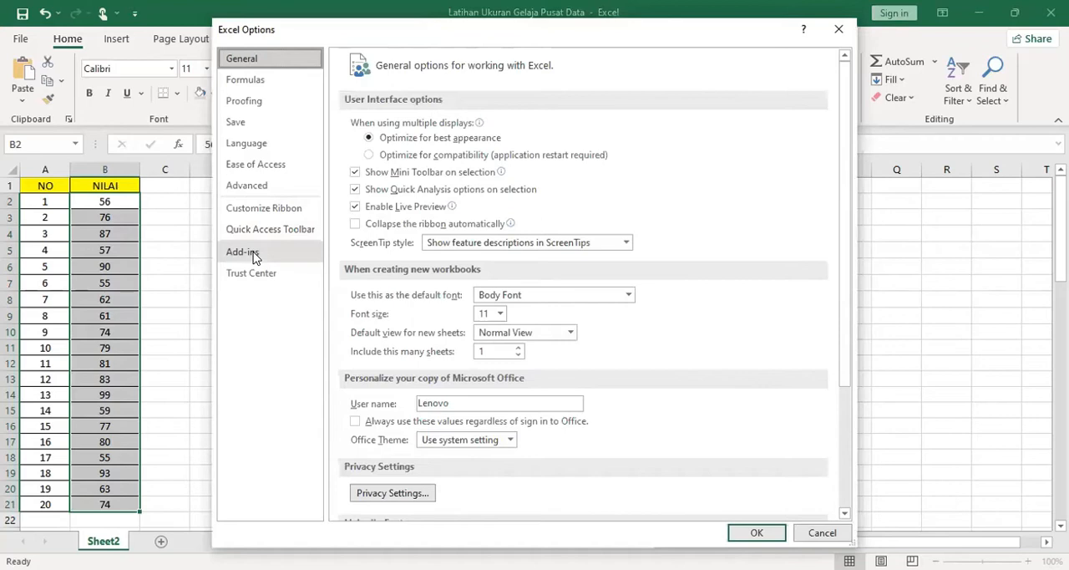
click(251, 253)
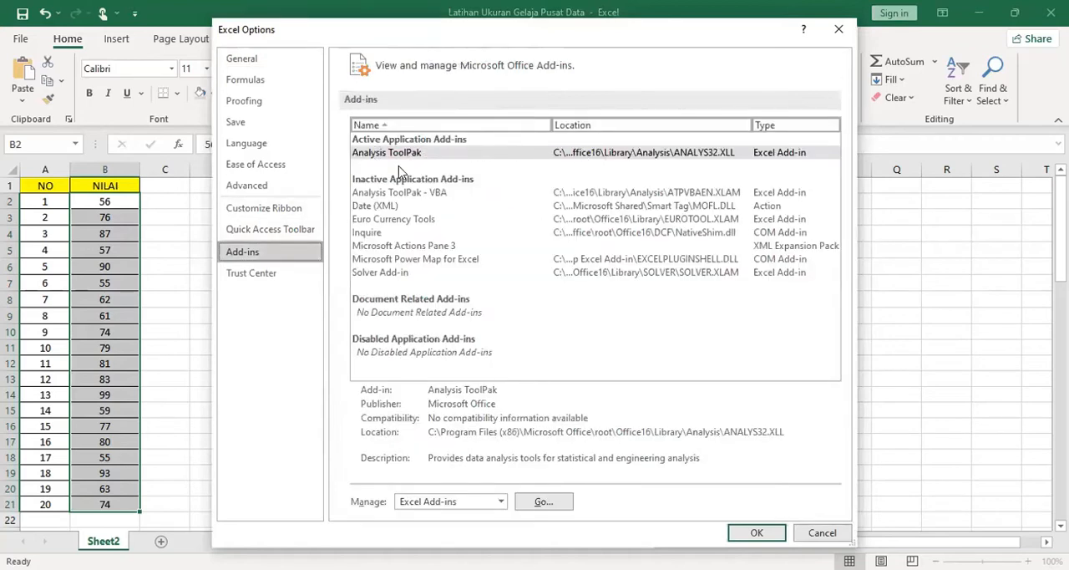
click(501, 501)
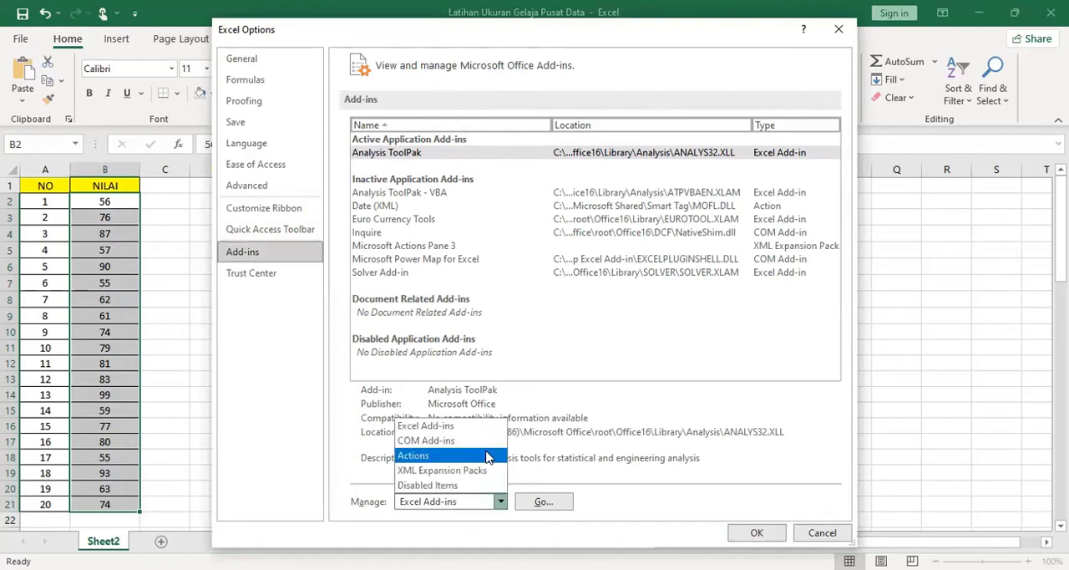
click(466, 430)
click(527, 502)
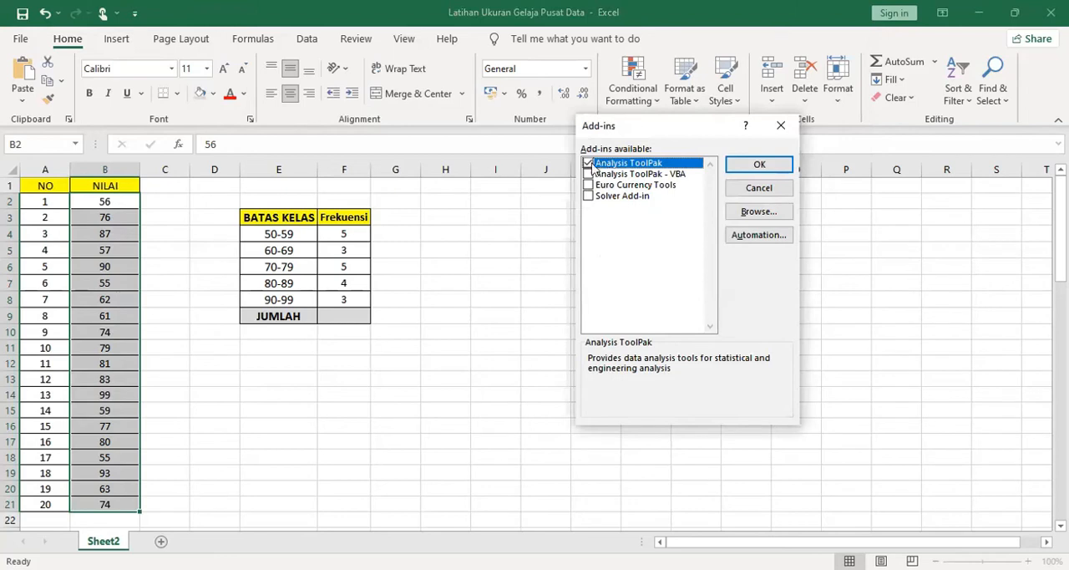
click(758, 165)
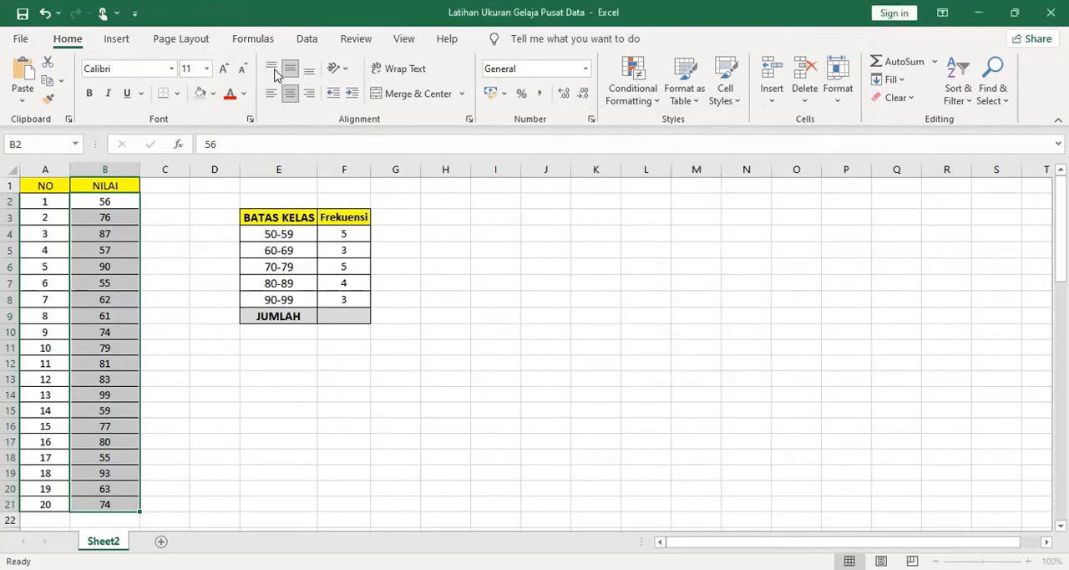
Start a Descriptive Statistics analysis from the data analysis tools and set its input range to $B$2:$B$21
click(312, 46)
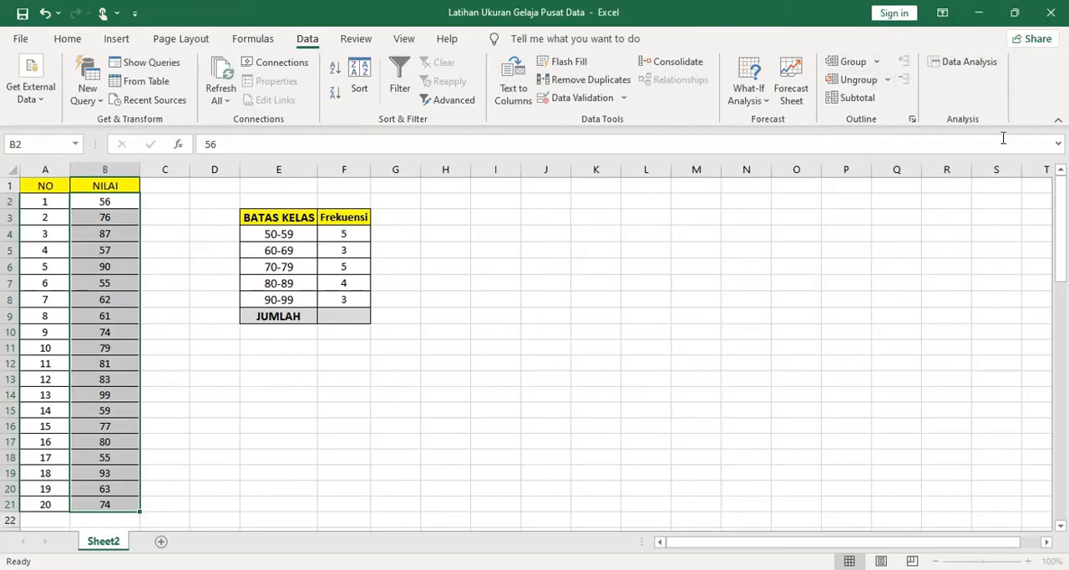
click(932, 62)
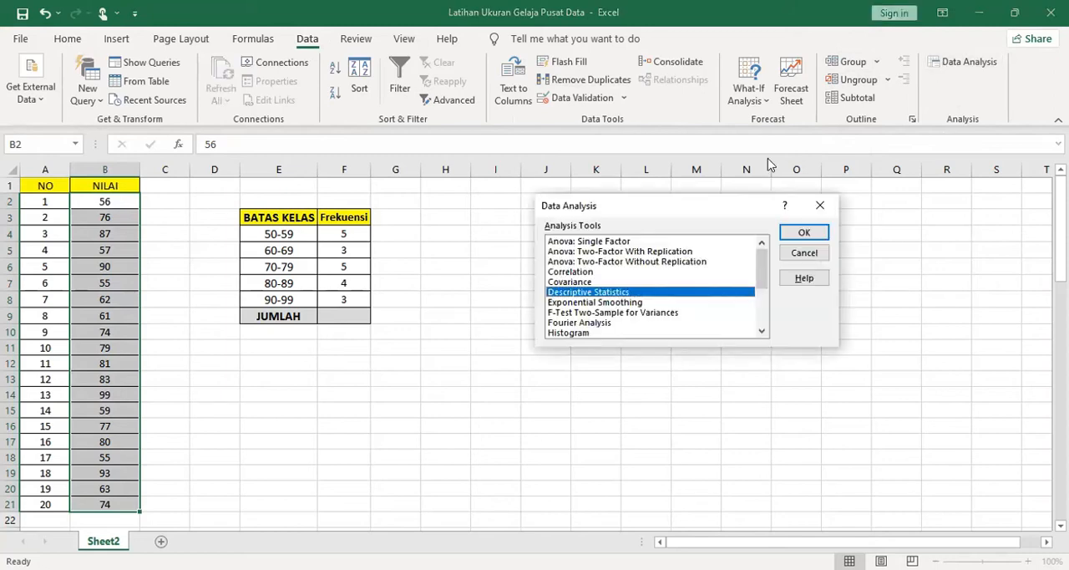
click(564, 302)
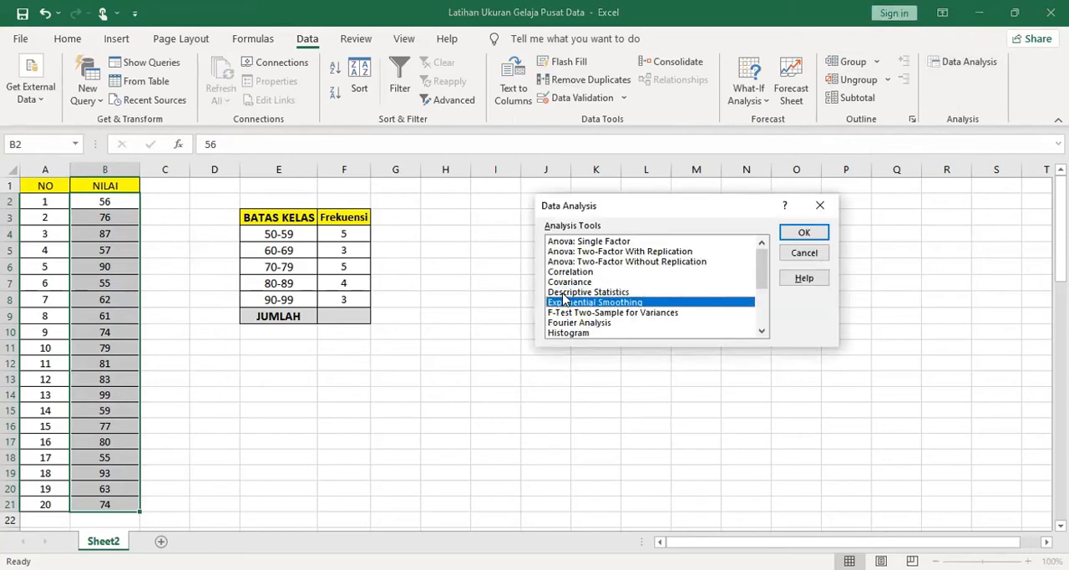
click(564, 292)
click(804, 234)
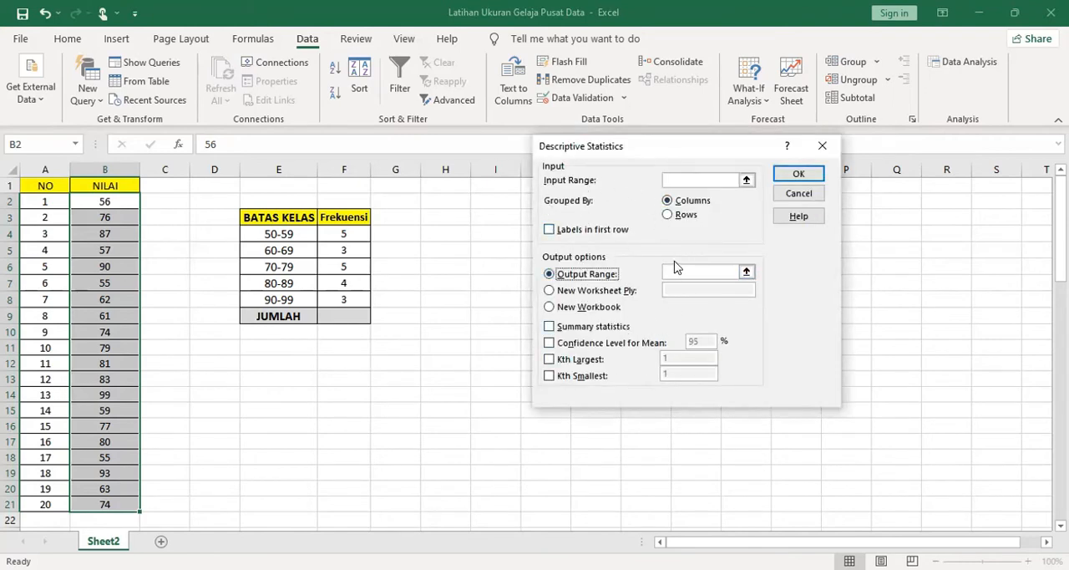
click(747, 182)
drag(89, 202, 89, 215)
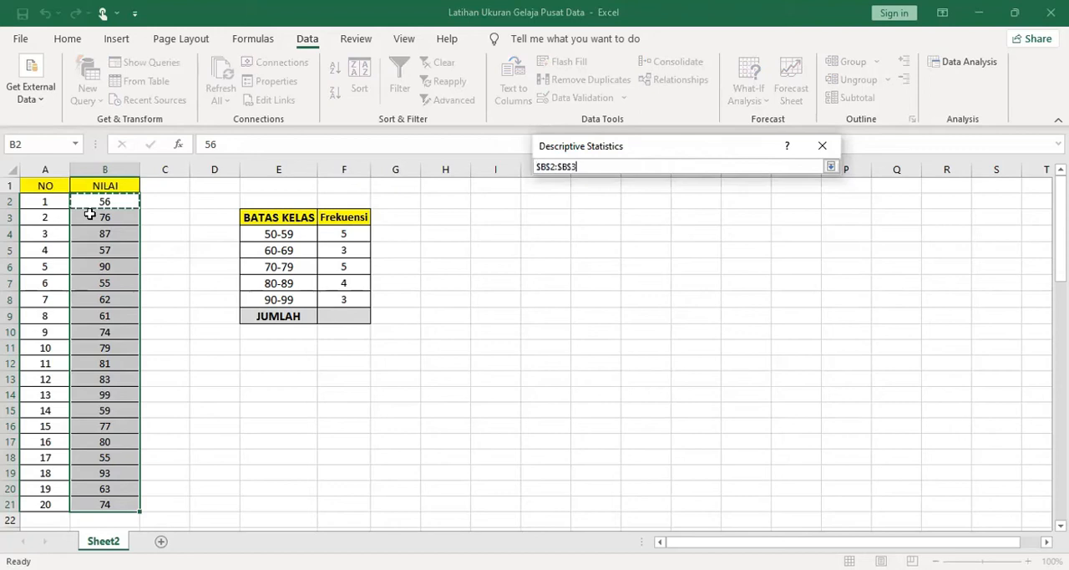
drag(76, 502, 76, 502)
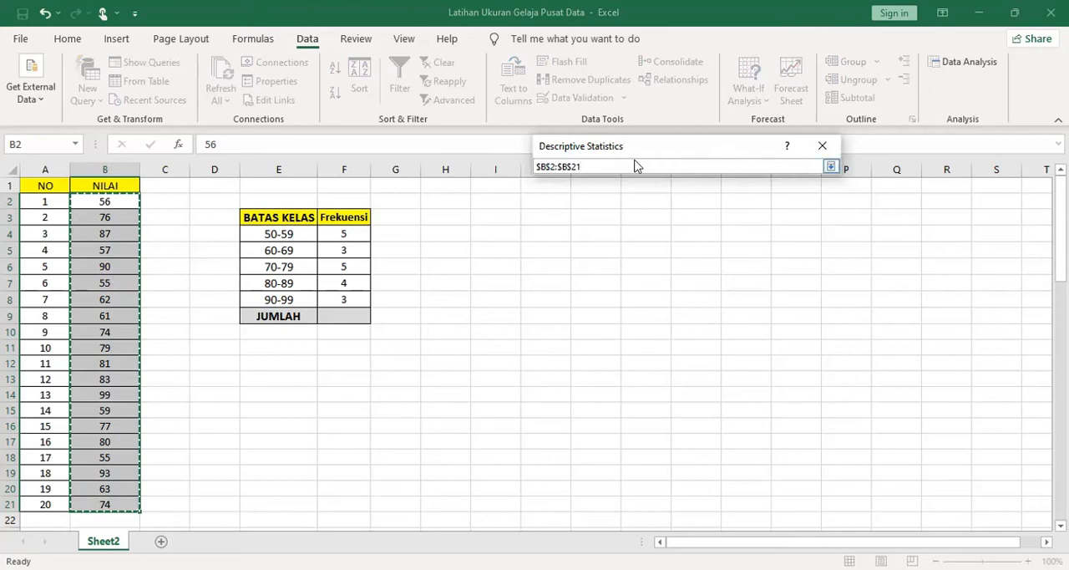
key(Return)
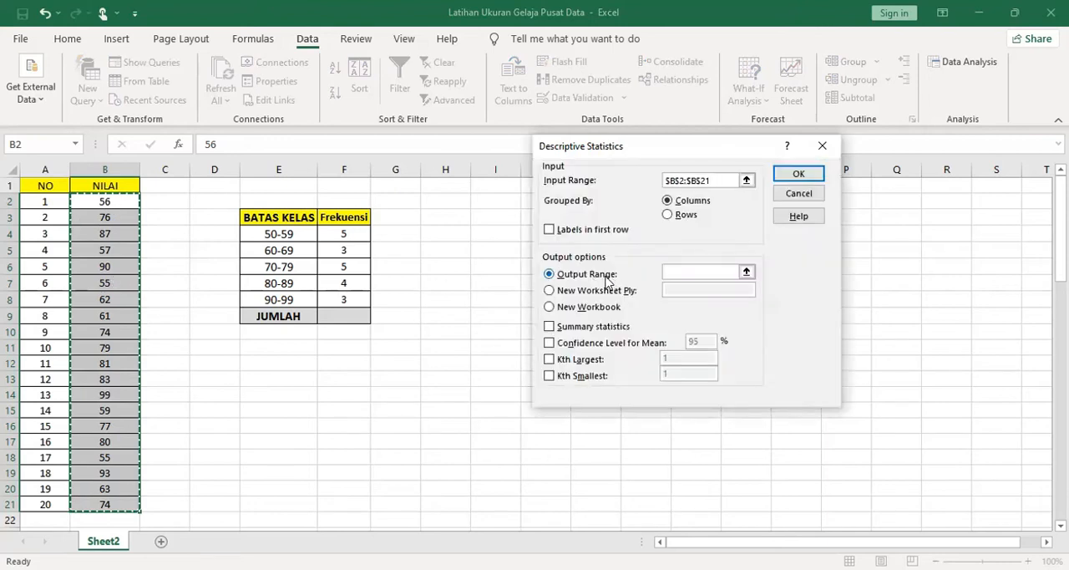
Set the output range to $E$12, include summary statistics, and run the descriptive analysis
click(746, 273)
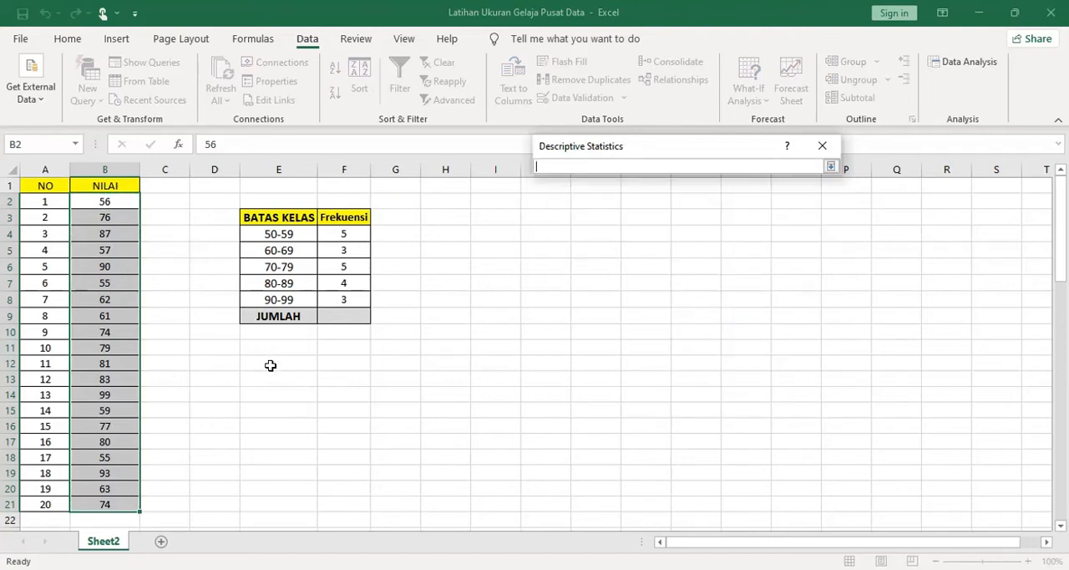
click(272, 364)
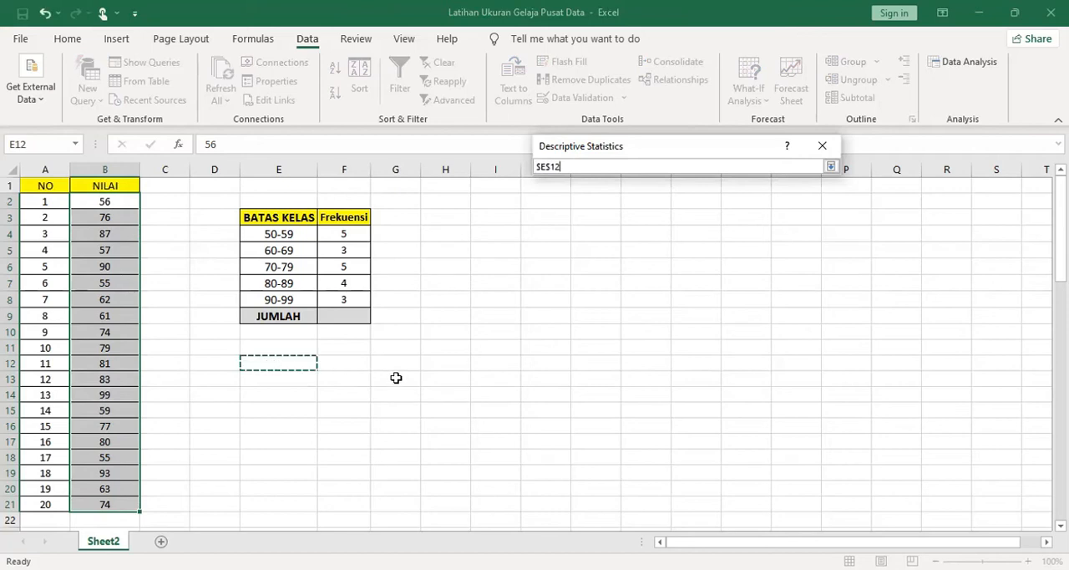
key(Return)
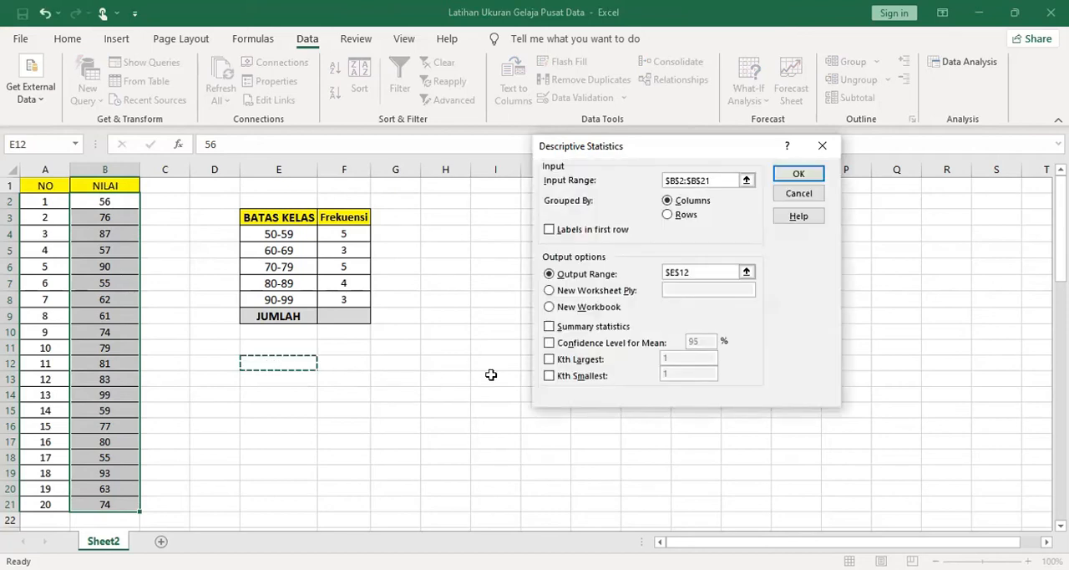
click(549, 326)
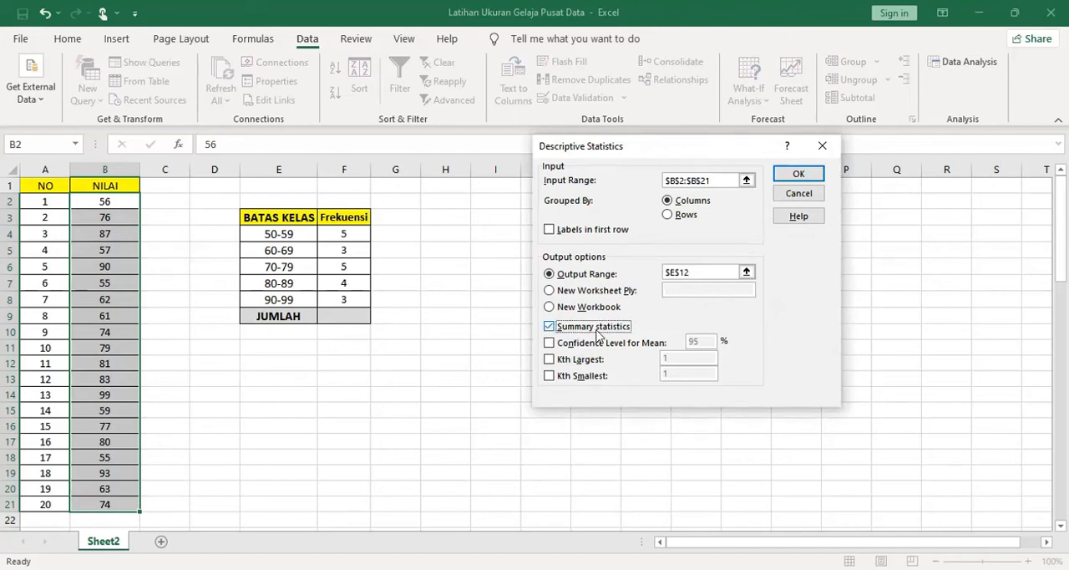
click(806, 174)
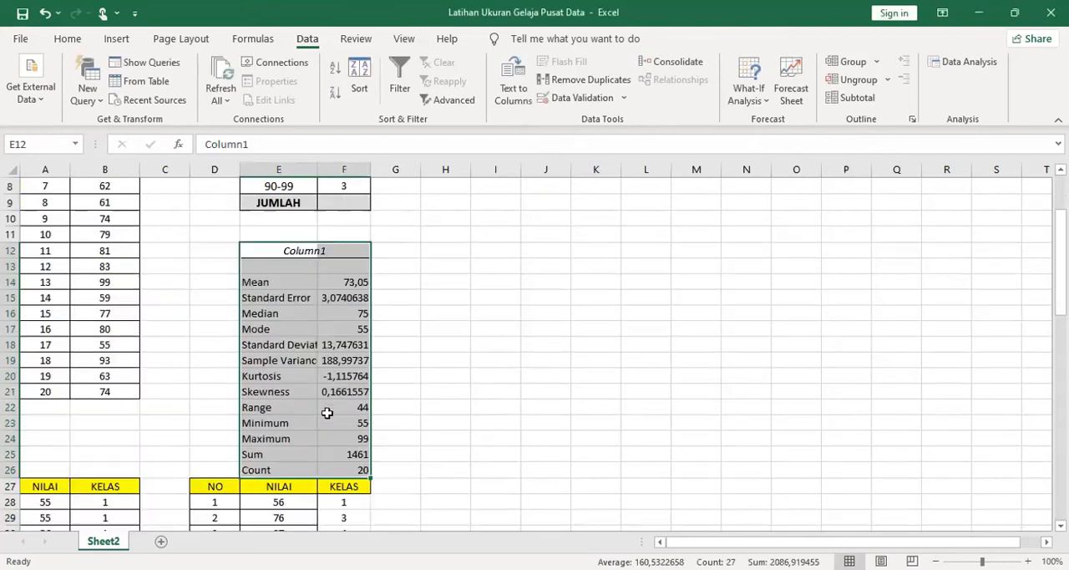
Examine the descriptive statistics output, including mean, median, mode, standard deviation, range, minimum, maximum, sum and count
scroll(327, 413, up, 1)
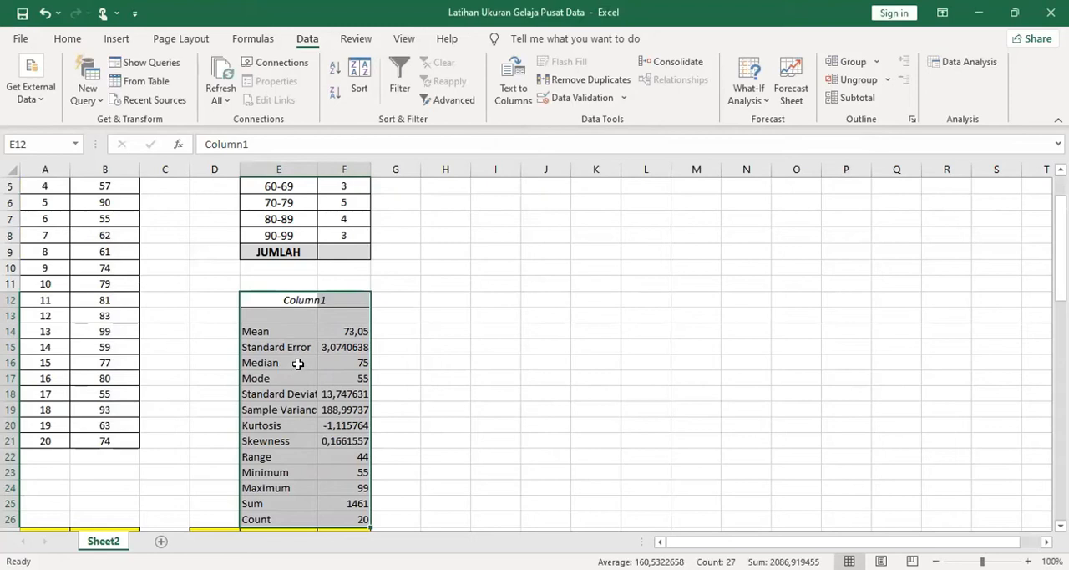
click(284, 332)
click(283, 362)
click(283, 377)
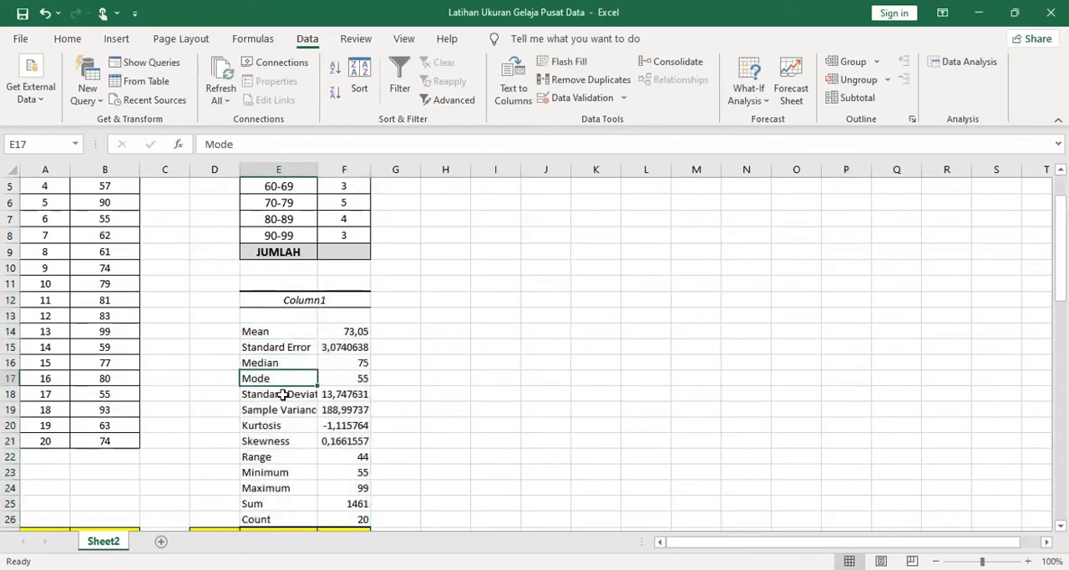
click(283, 395)
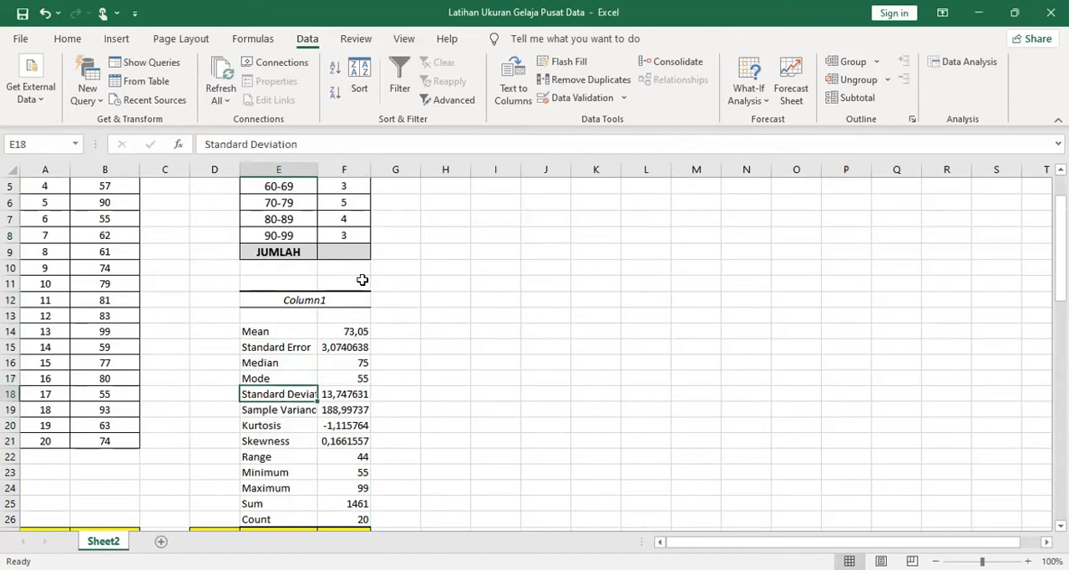
click(278, 456)
click(274, 473)
click(273, 489)
click(274, 502)
click(275, 517)
click(352, 516)
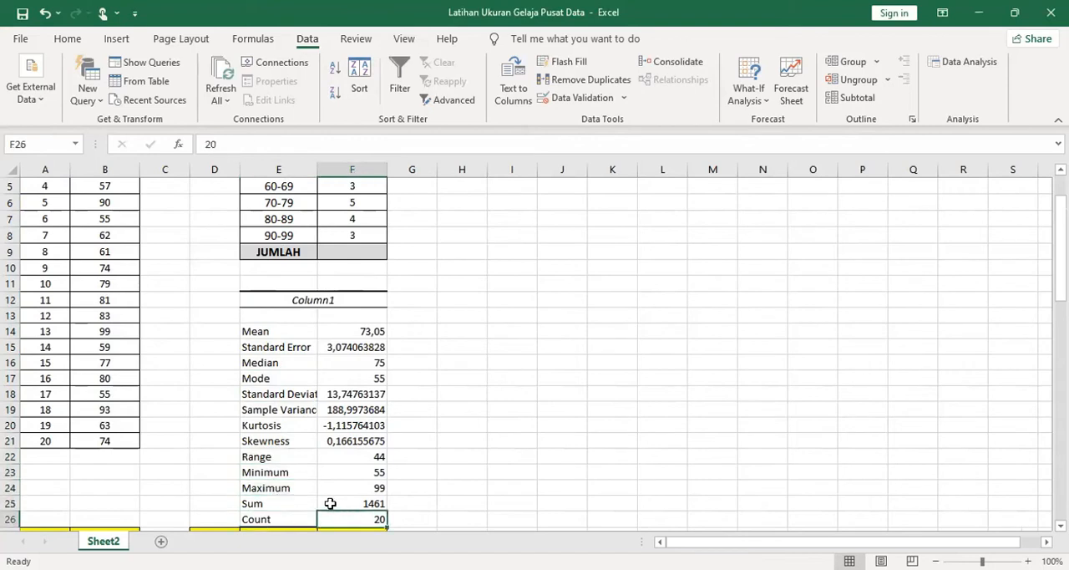
click(277, 457)
Fill the Mean, Median, Mode, Range, Minimum, Maximum and Count labels in the statistics output with yellow
click(278, 334)
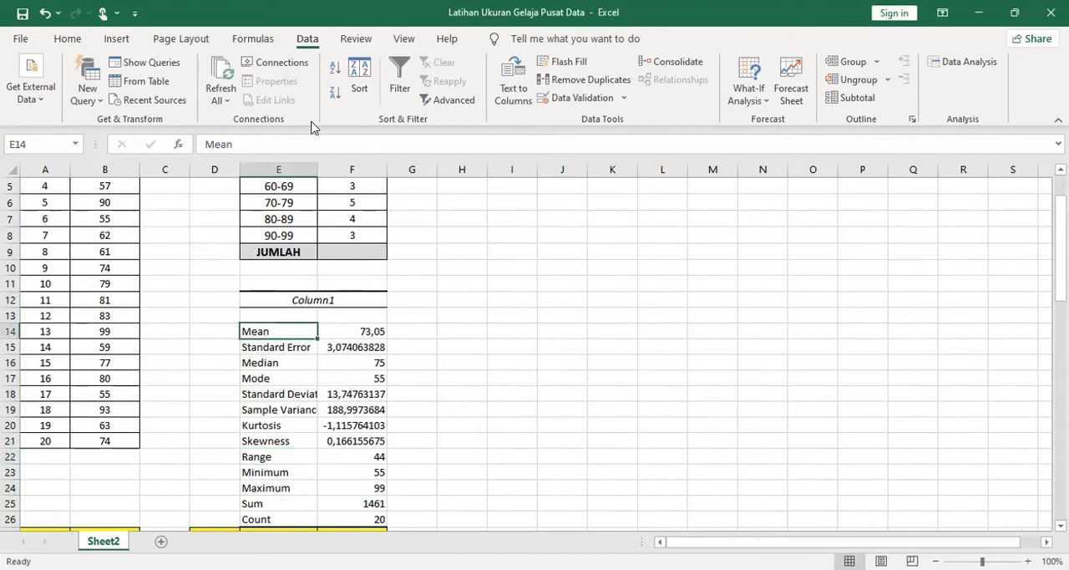
click(68, 40)
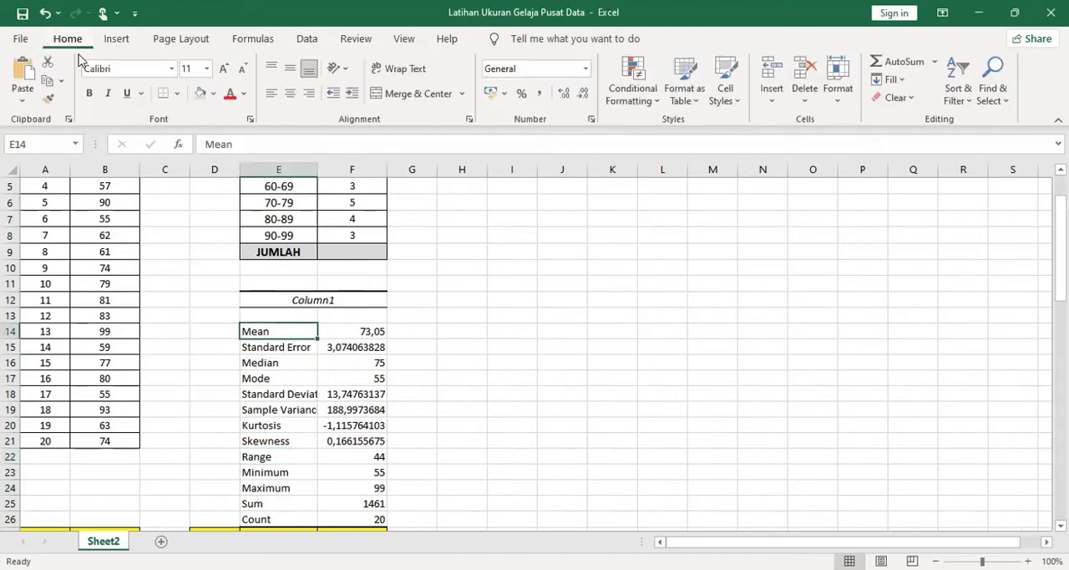
ctrl+click(270, 363)
ctrl+click(270, 377)
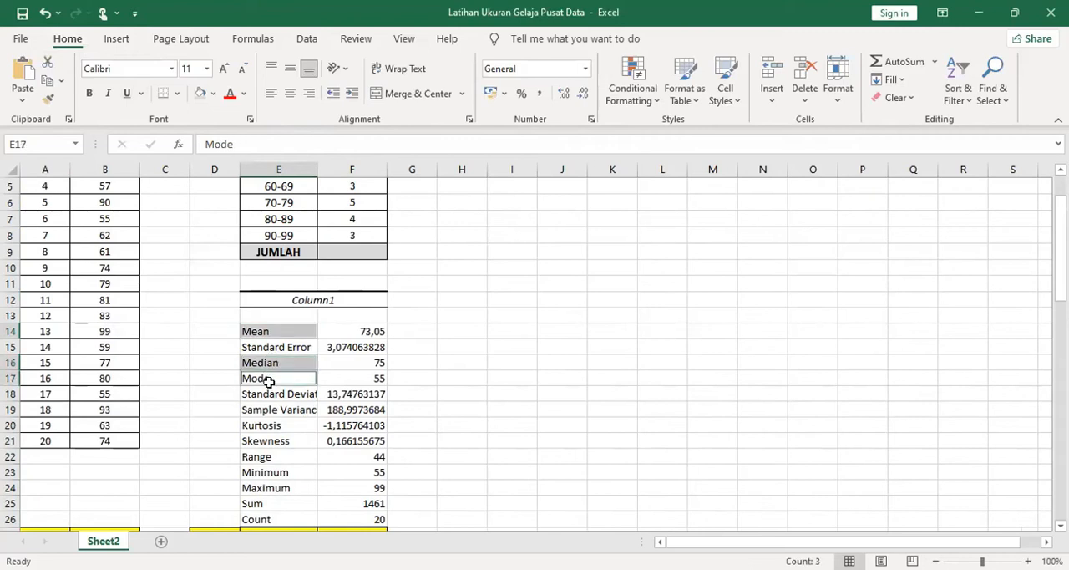
ctrl+click(261, 458)
ctrl+click(260, 470)
ctrl+click(262, 488)
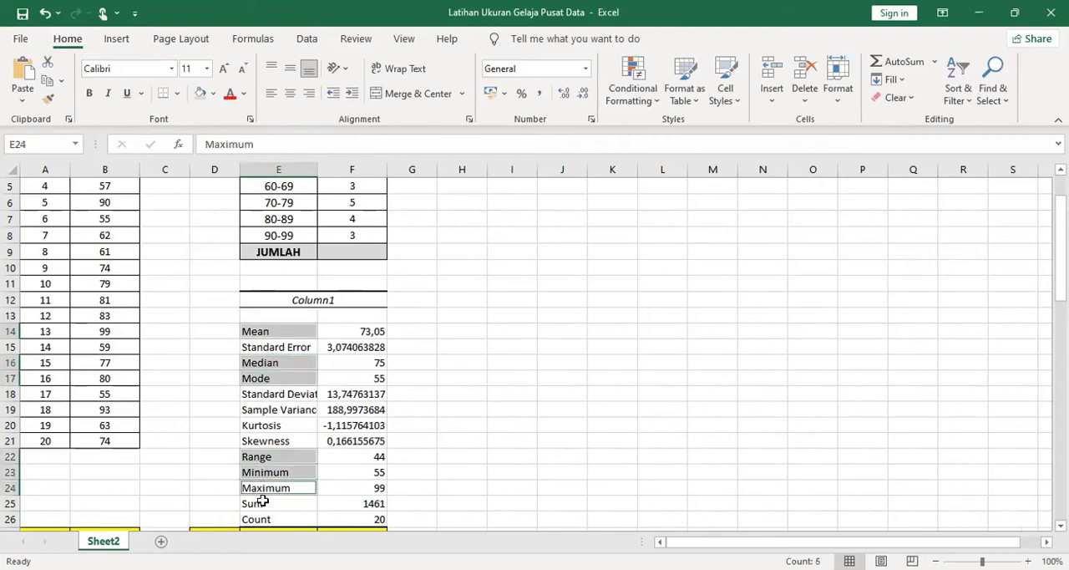
ctrl+click(264, 517)
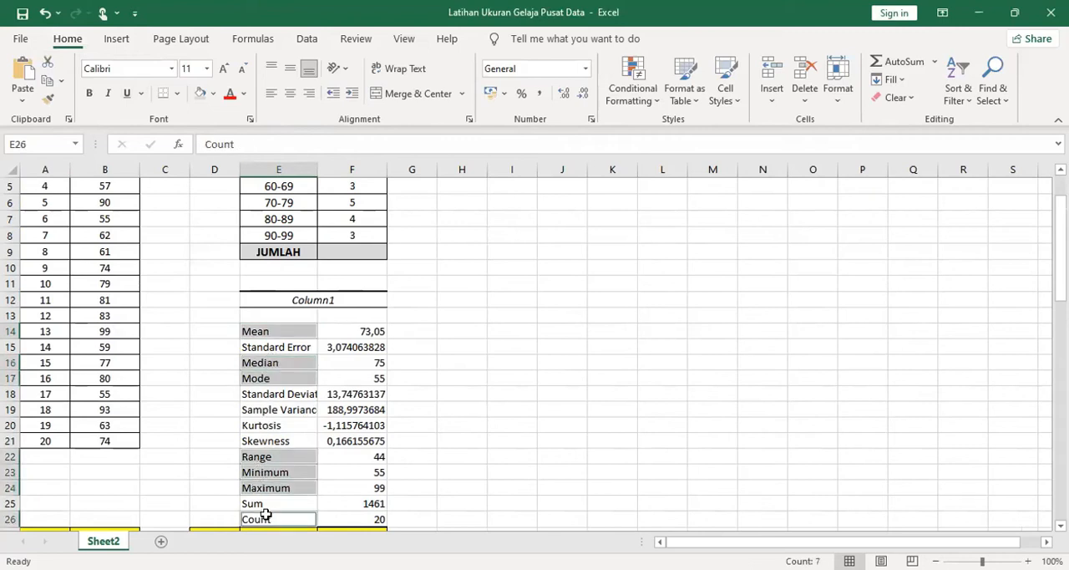
click(213, 93)
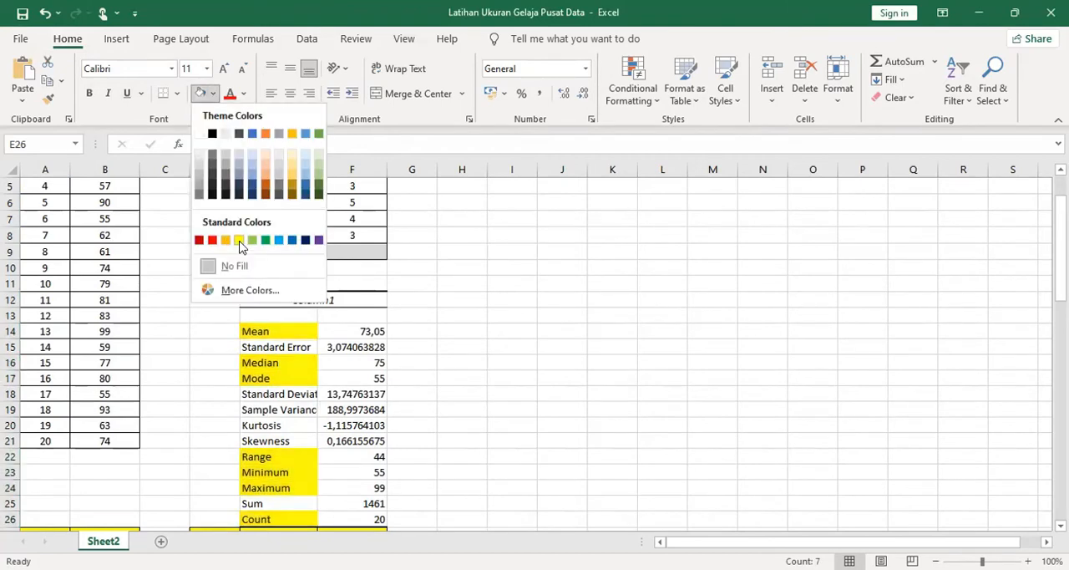
click(238, 240)
Apply All Borders to the descriptive statistics table starting at E12 and widen column E to fit its labels
drag(251, 297, 345, 508)
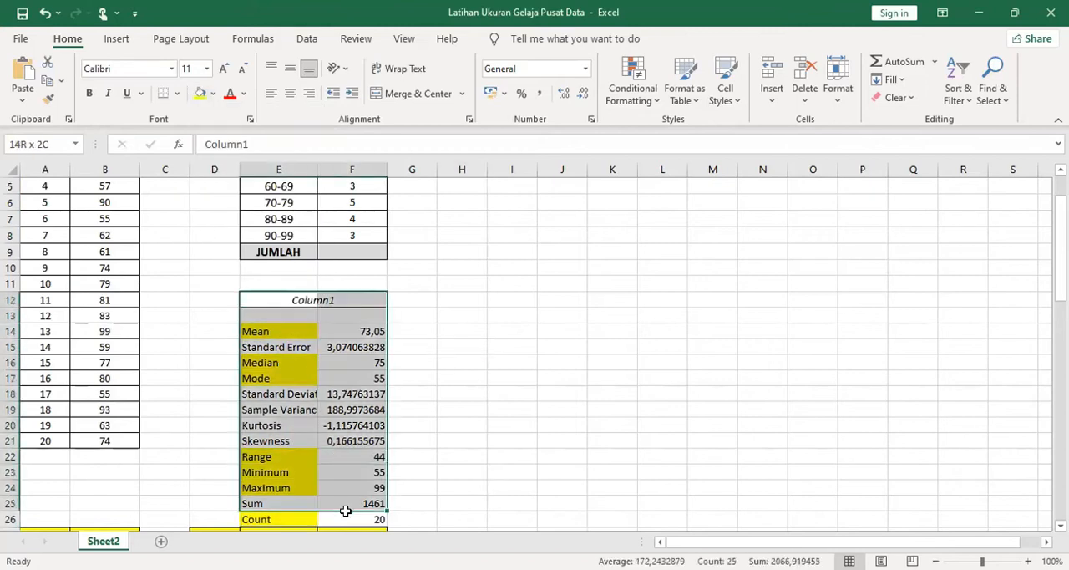
click(177, 94)
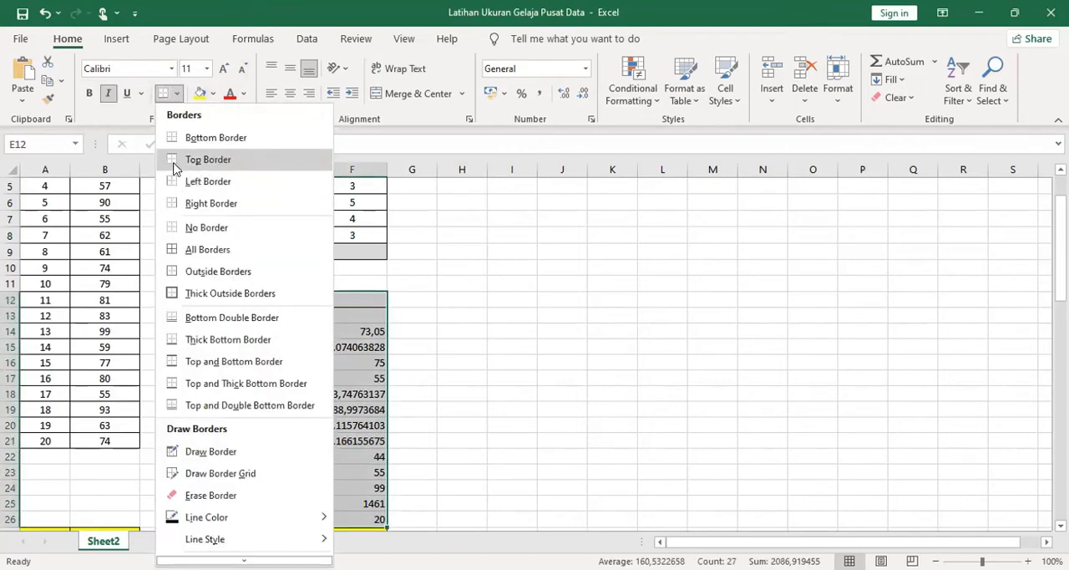
click(180, 251)
click(371, 330)
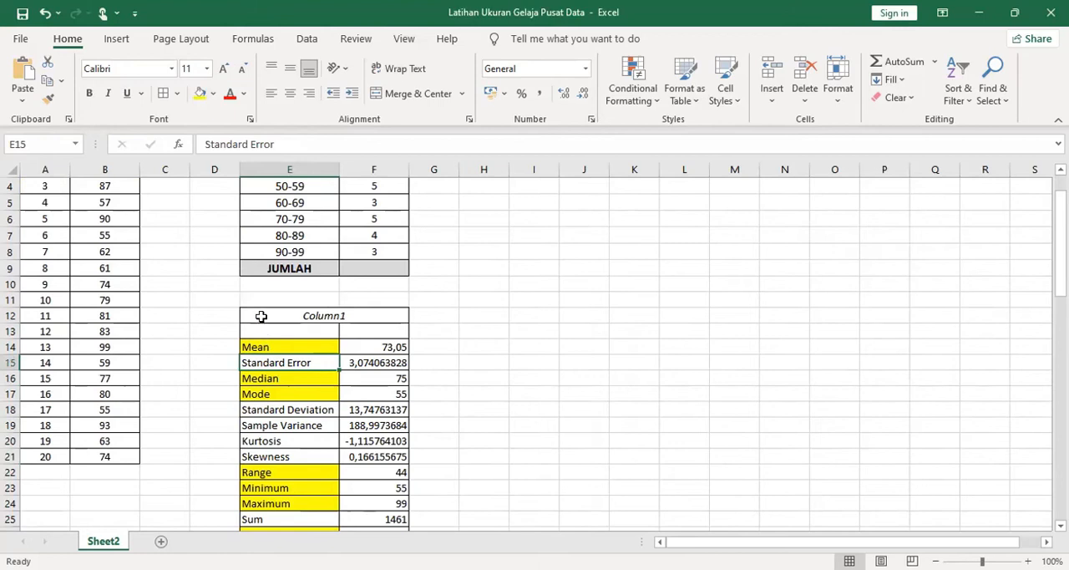
click(262, 316)
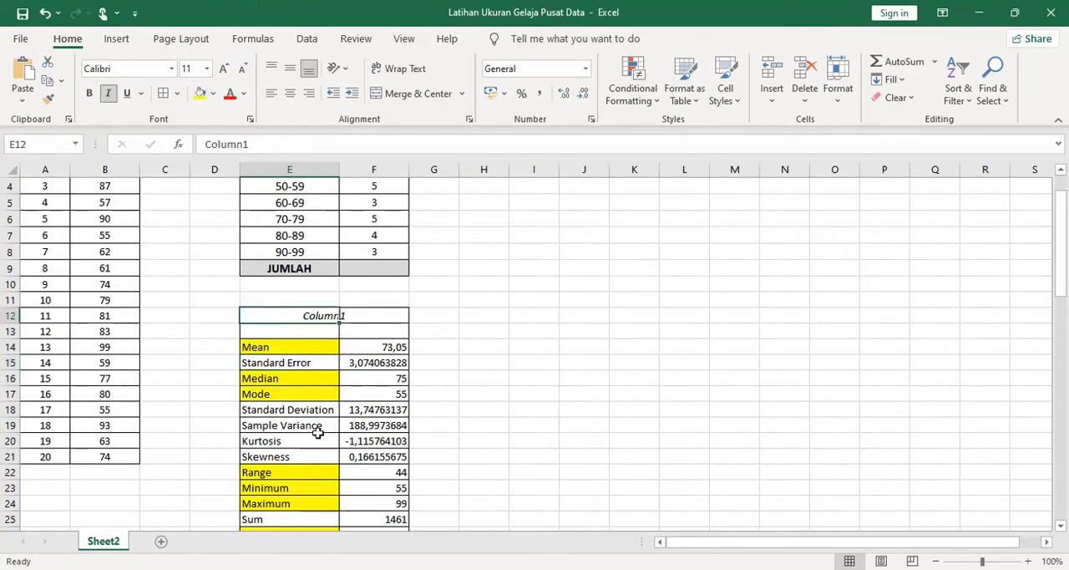
scroll(332, 451, down, 1)
scroll(331, 452, up, 1)
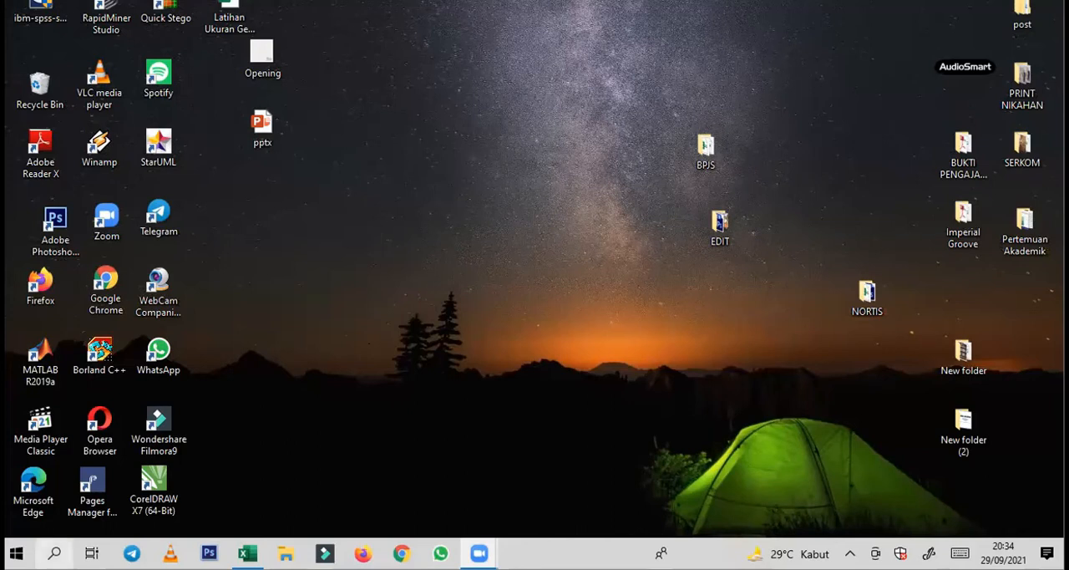
Switch to IBM SPSS Statistics 22, dismiss its startup dialog and maximize the empty Data Editor window
click(54, 553)
text(SPSS)
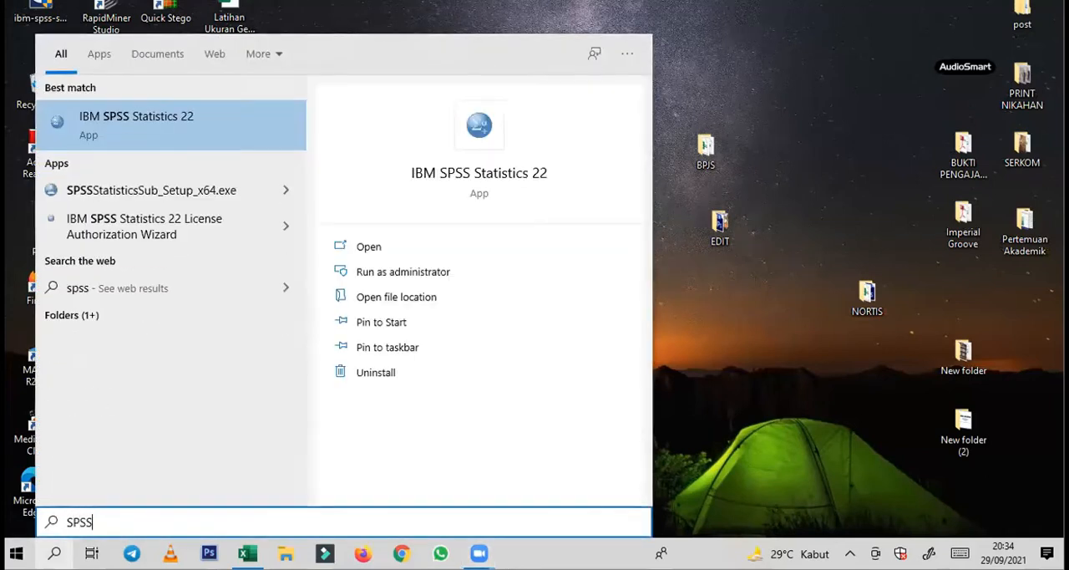
key(Return)
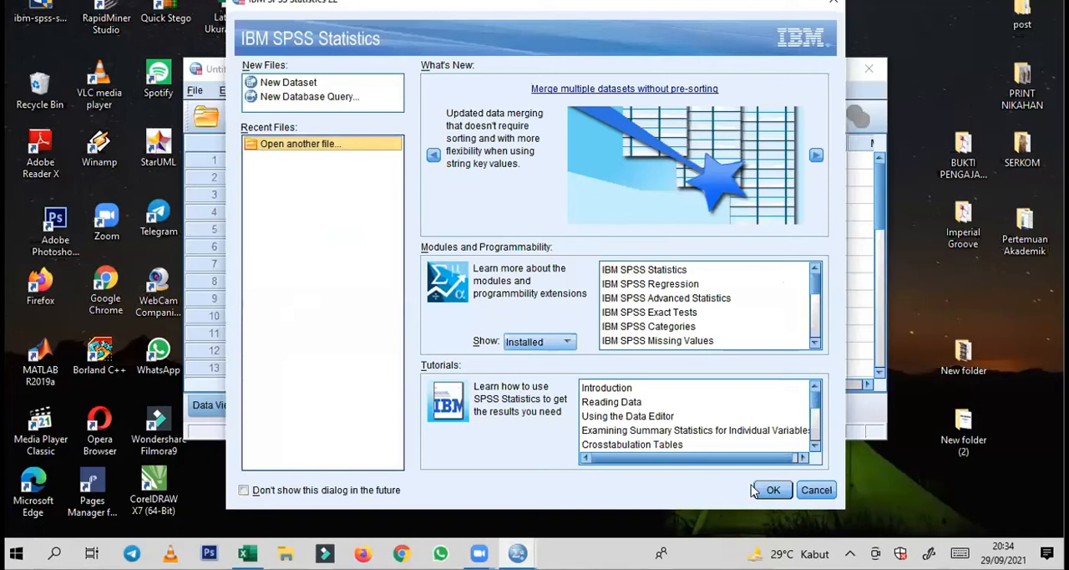
click(817, 489)
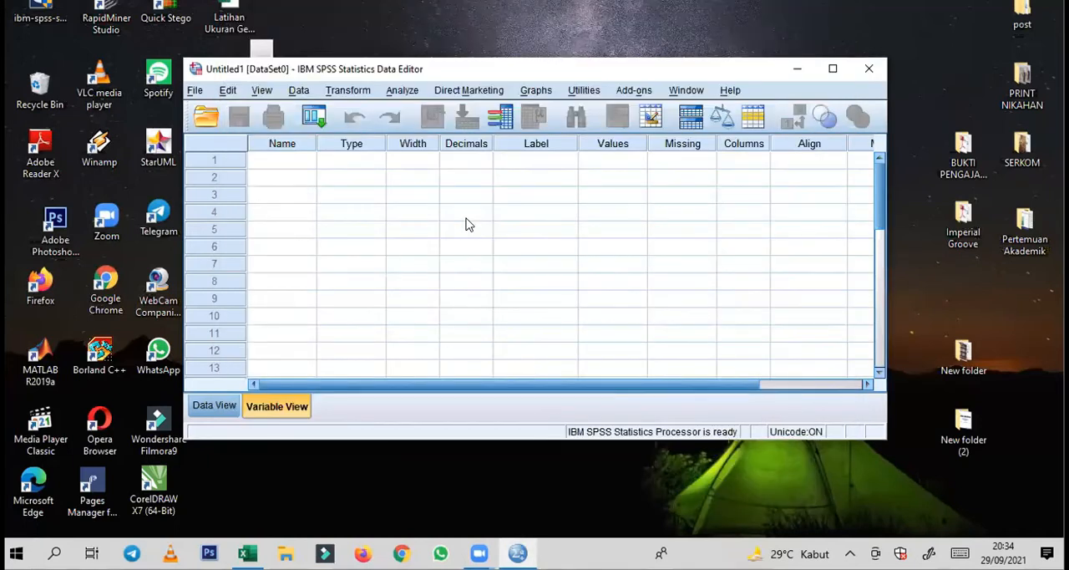
double_click(415, 70)
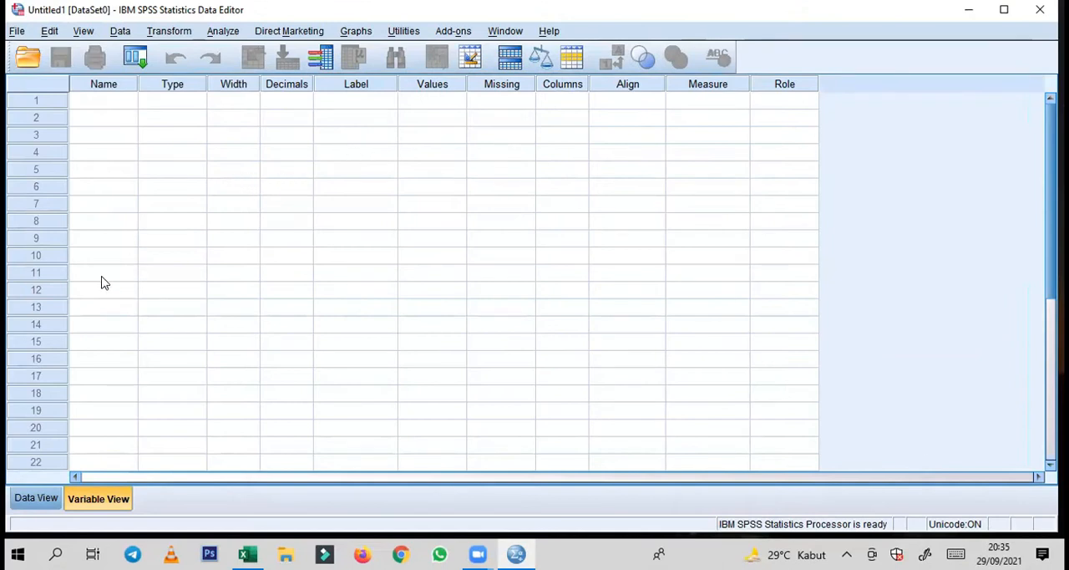
Define the first variable in Variable View with the name NILAI and 0 decimals
click(36, 501)
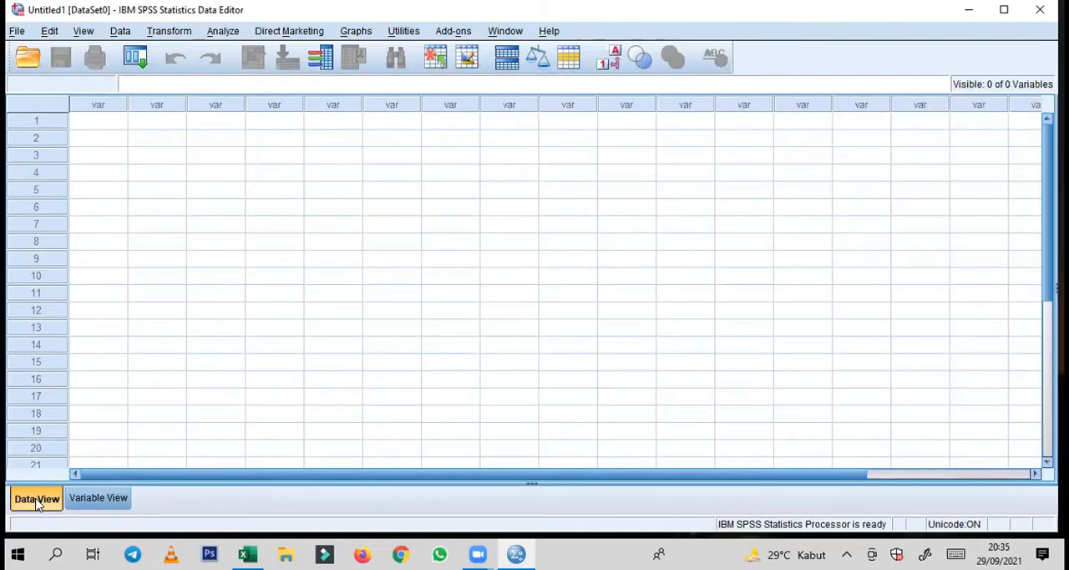
click(104, 500)
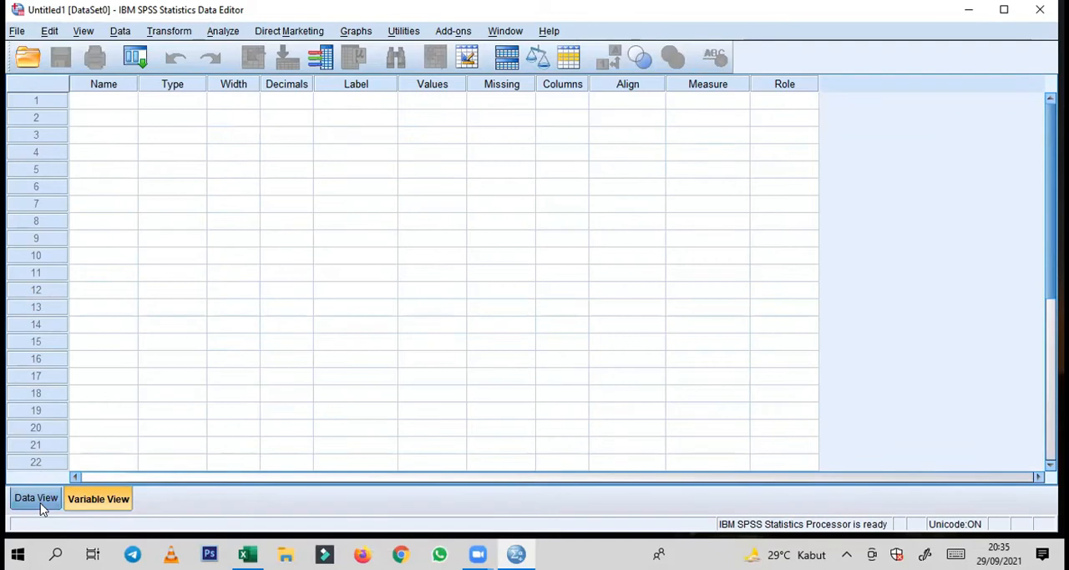
click(121, 100)
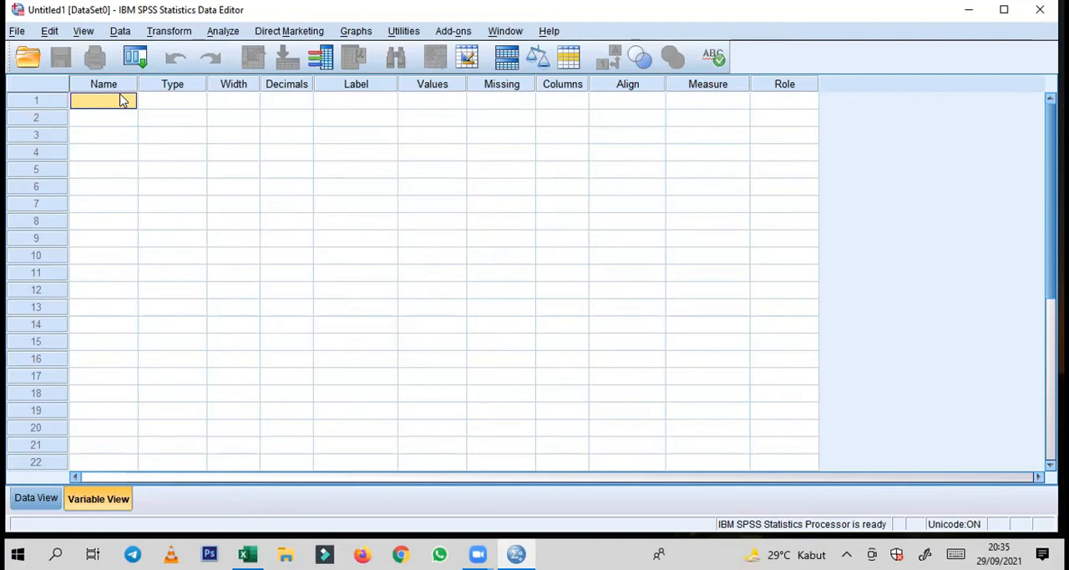
text(NILAI)
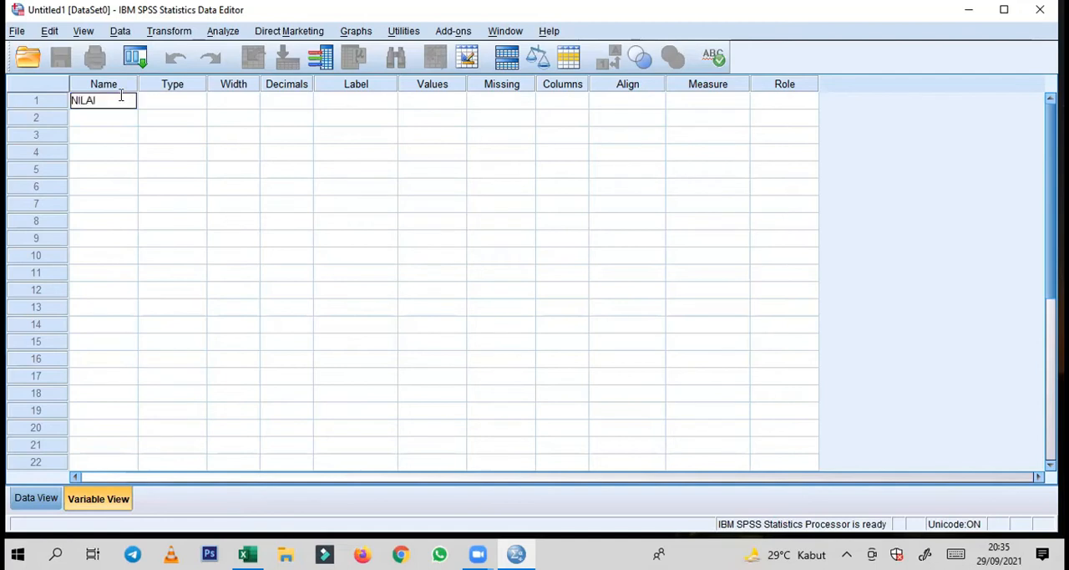
key(Tab)
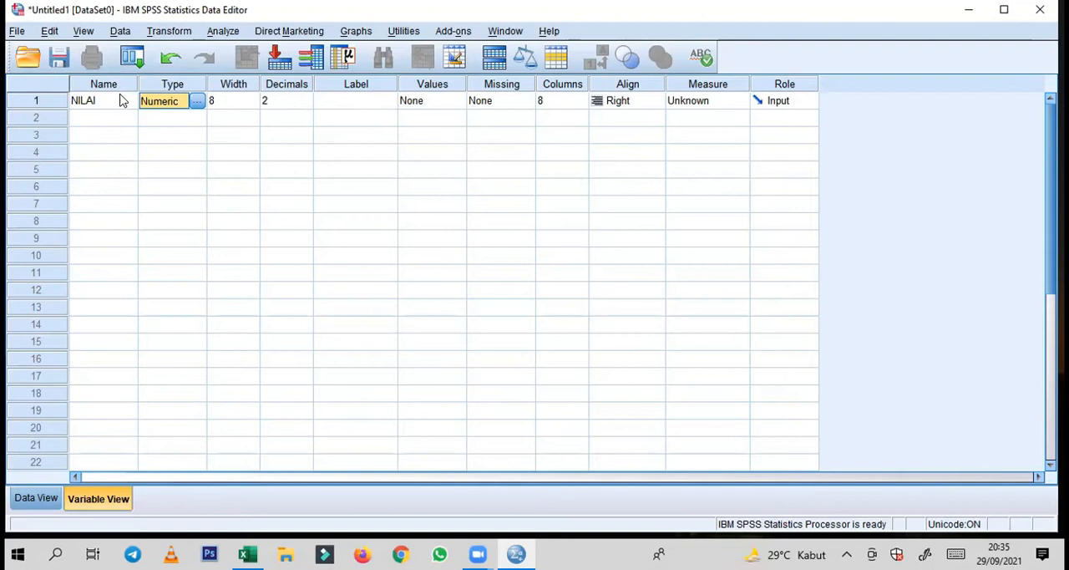
click(294, 103)
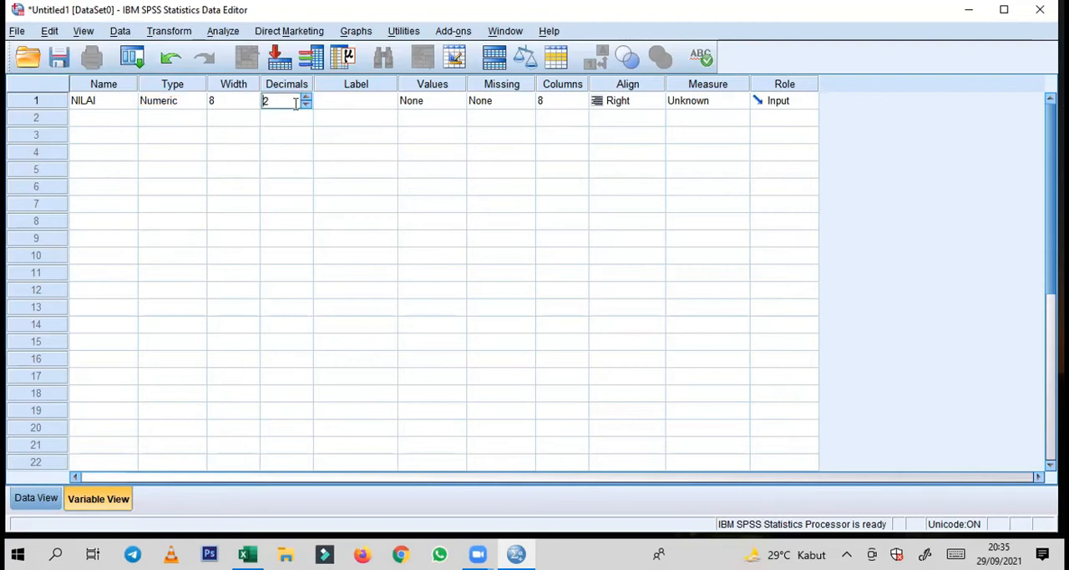
click(334, 112)
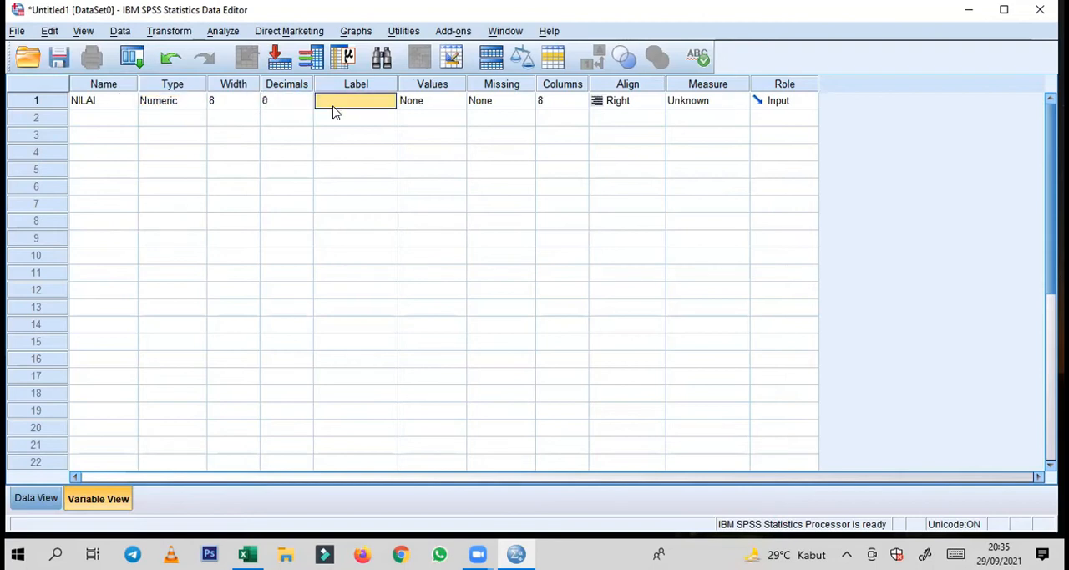
Give the first variable the label NILAI and set its alignment to Center
text(NI)
key(Tab)
key(Tab)
click(624, 102)
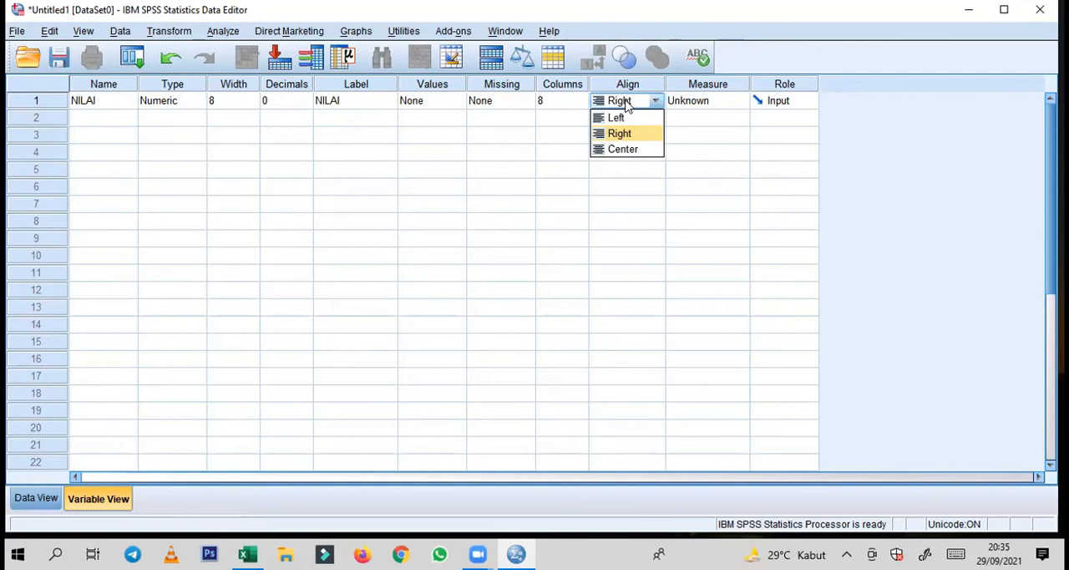
click(633, 151)
Set the measure of the NILAI variable to Scale and keep its role as Input
click(707, 108)
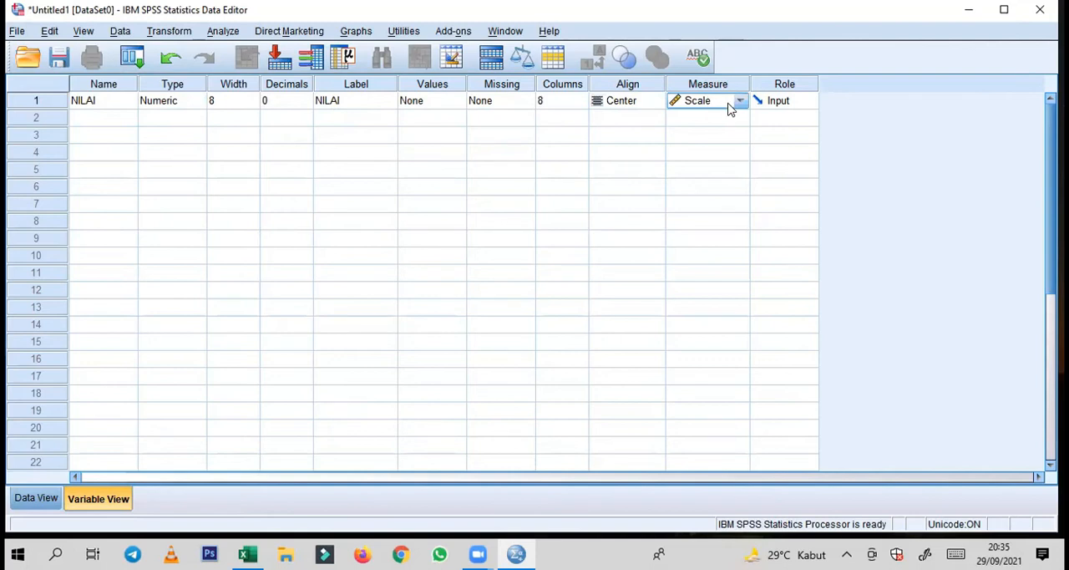
click(739, 102)
click(738, 103)
click(755, 104)
click(805, 103)
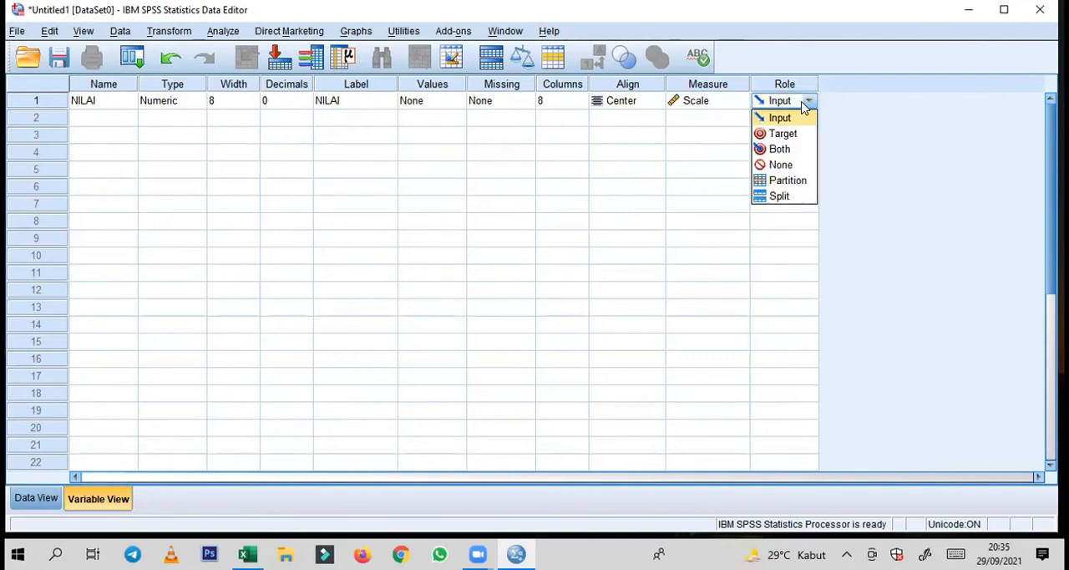
click(805, 103)
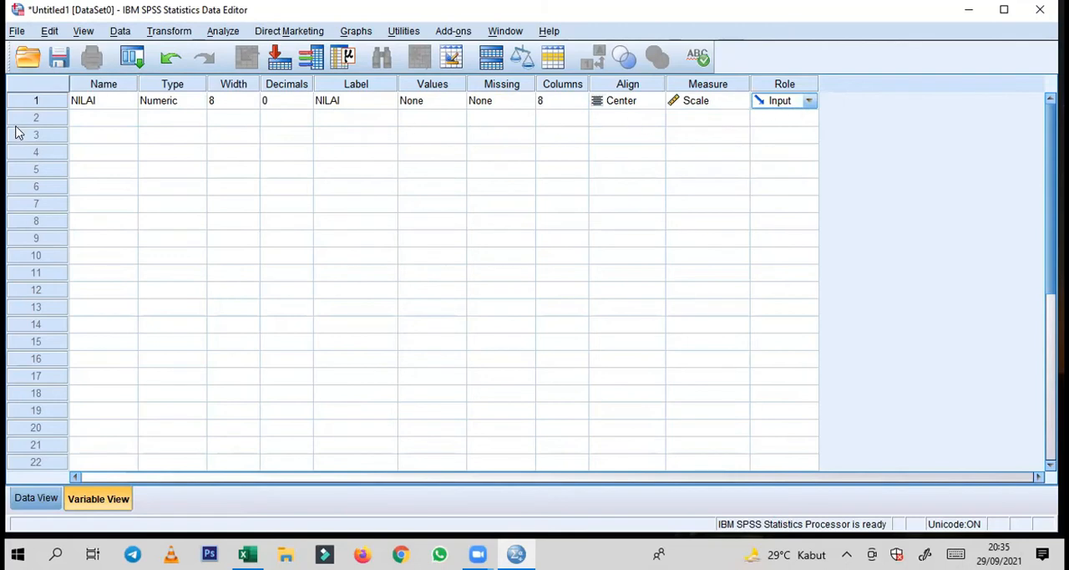
Add a second variable named KELAS with 0 decimals and the label KELAS
click(89, 119)
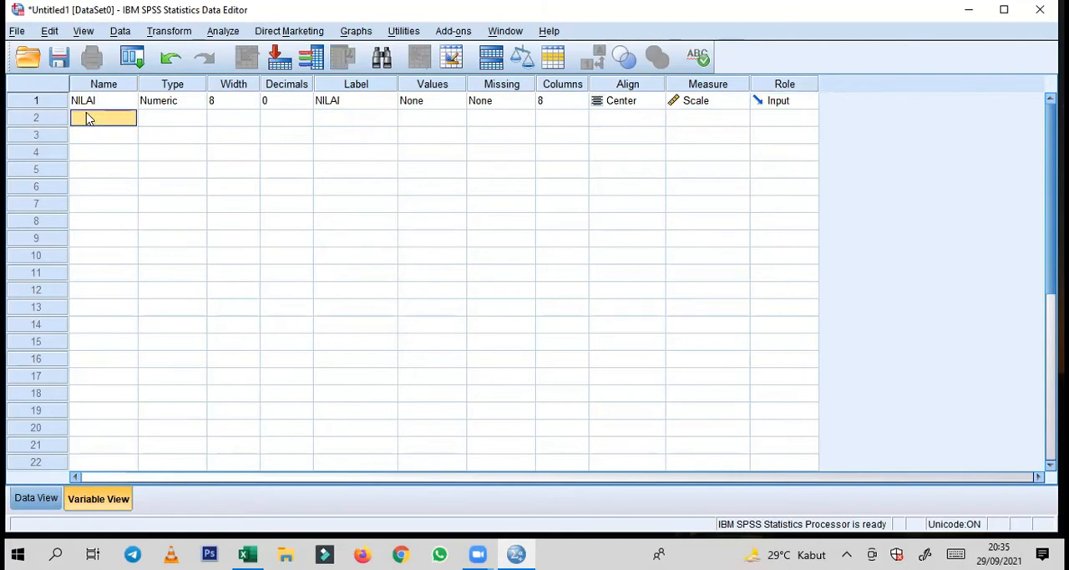
text(KE)
key(Tab)
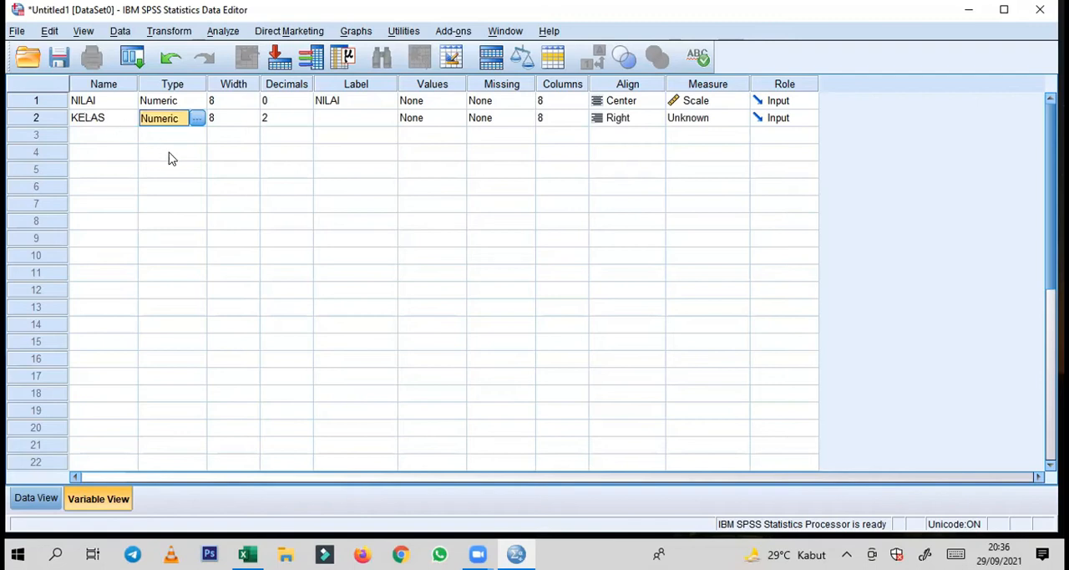
key(Tab)
key(Tab)
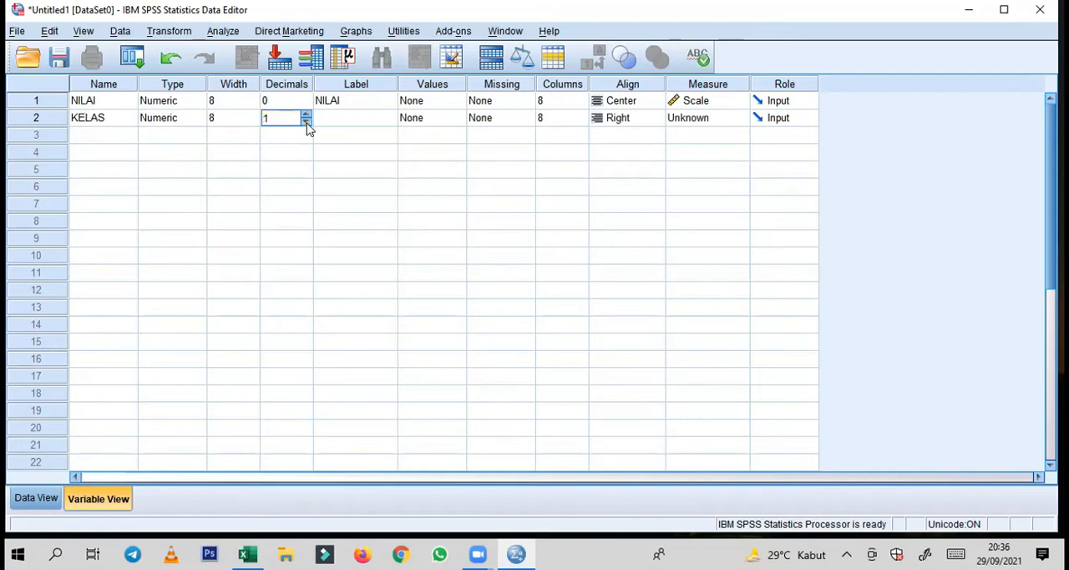
key(Tab)
text(KE)
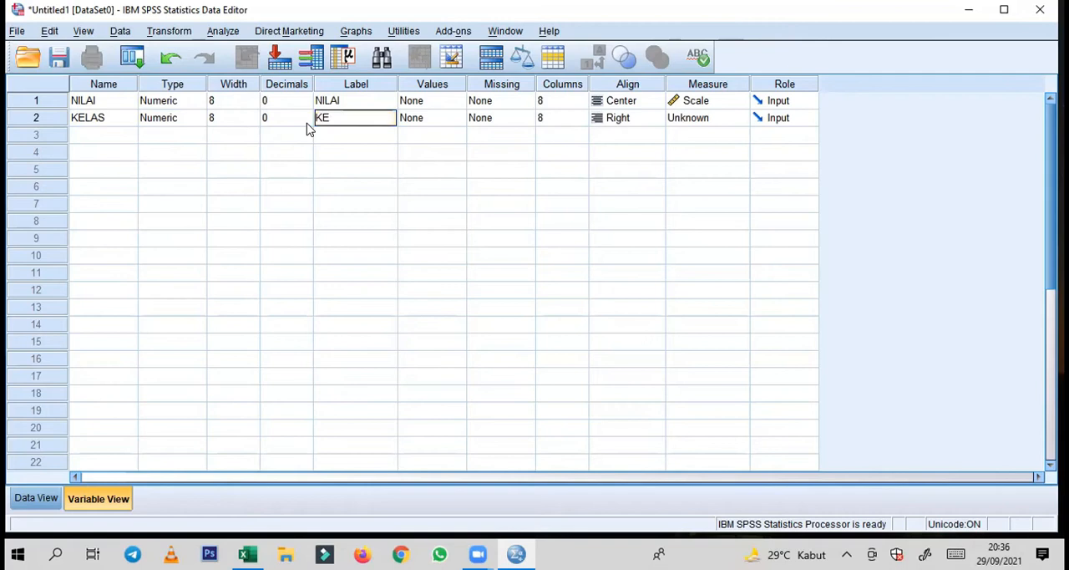
key(Tab)
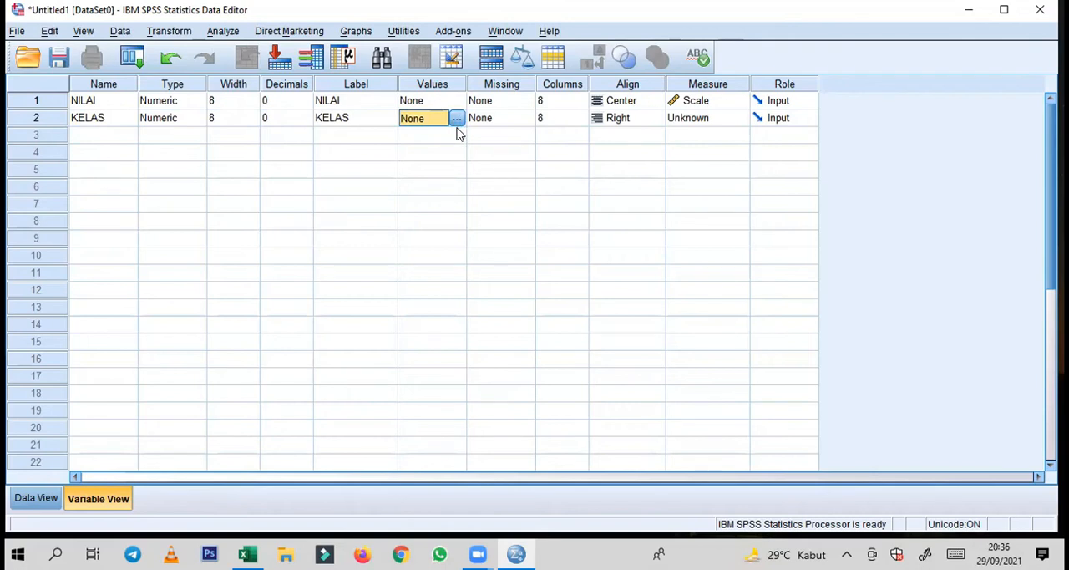
Set the KELAS variable's alignment to Center and its measure to Scale
key(Tab)
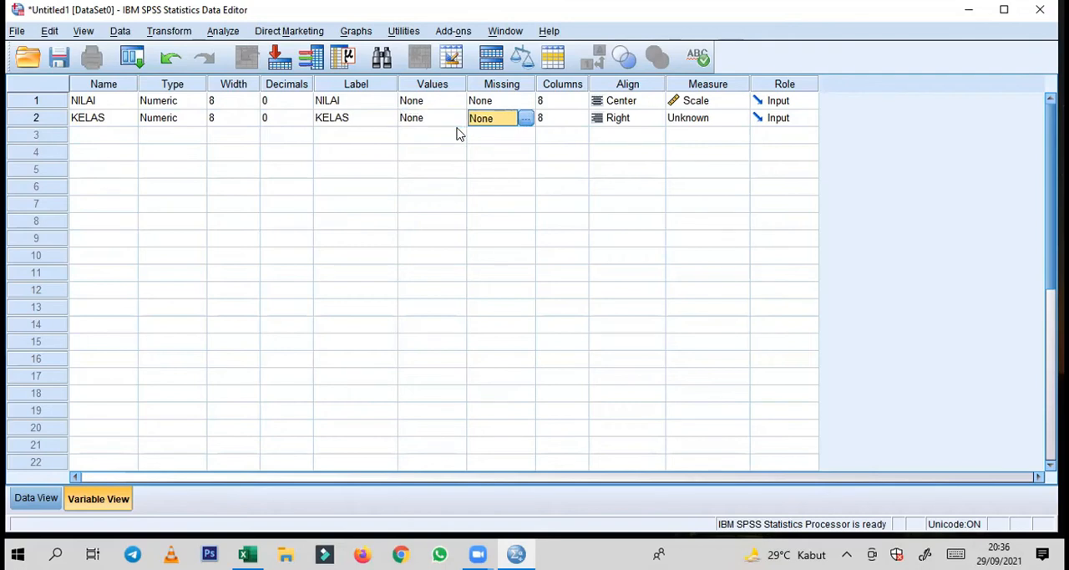
key(Tab)
key(Tab)
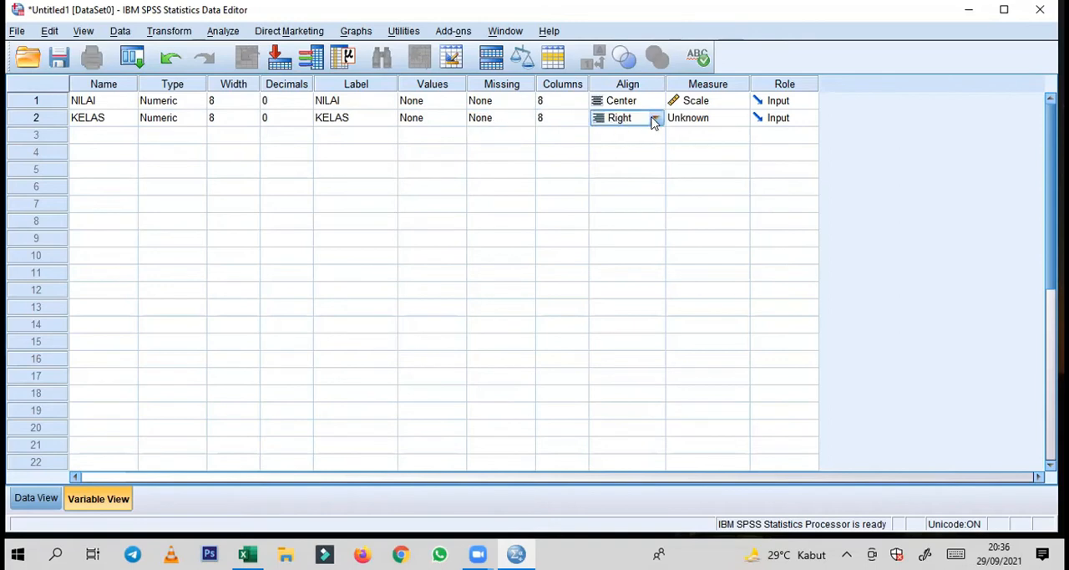
click(655, 117)
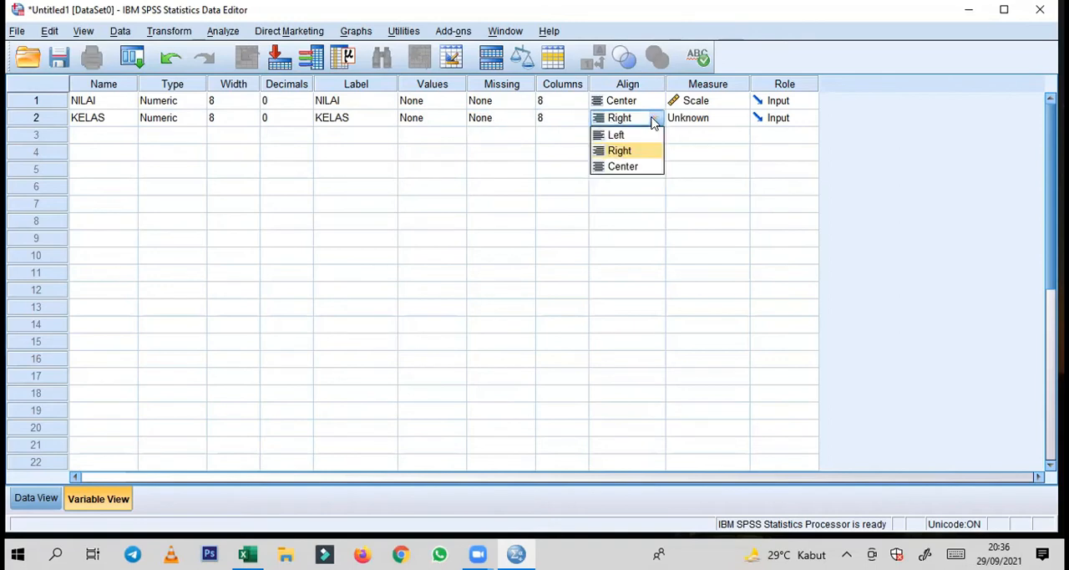
click(637, 167)
click(725, 122)
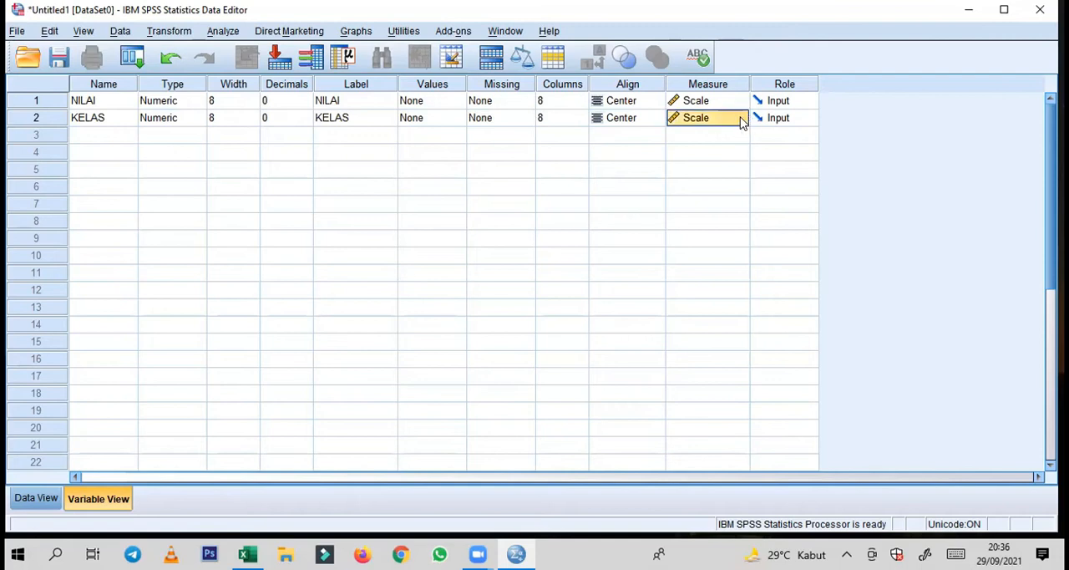
Set the KELAS variable's measure to Nominal and add the value label 1 = 50-59 to it
click(739, 118)
click(718, 167)
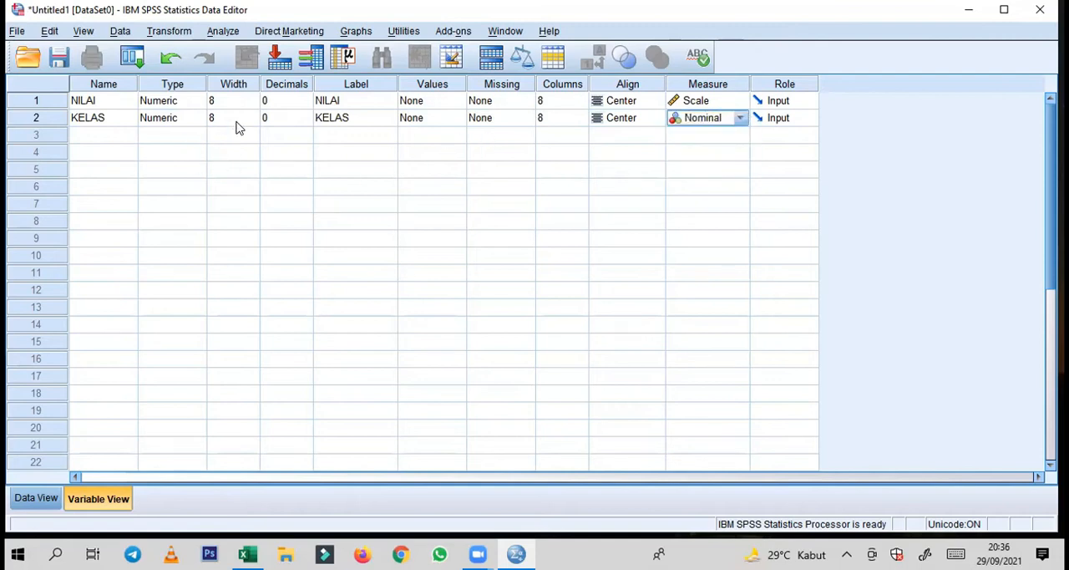
click(423, 121)
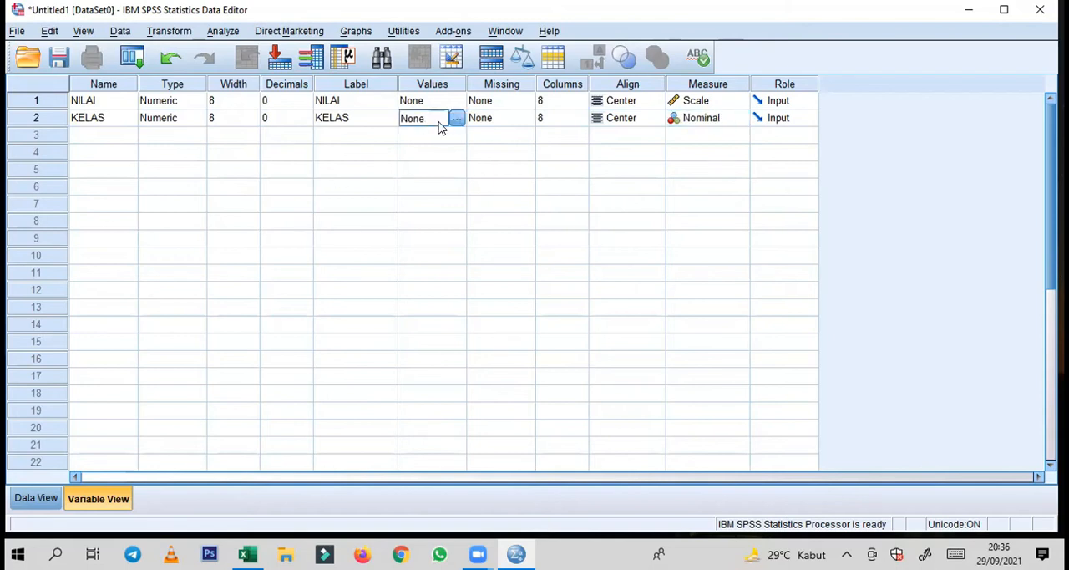
click(457, 119)
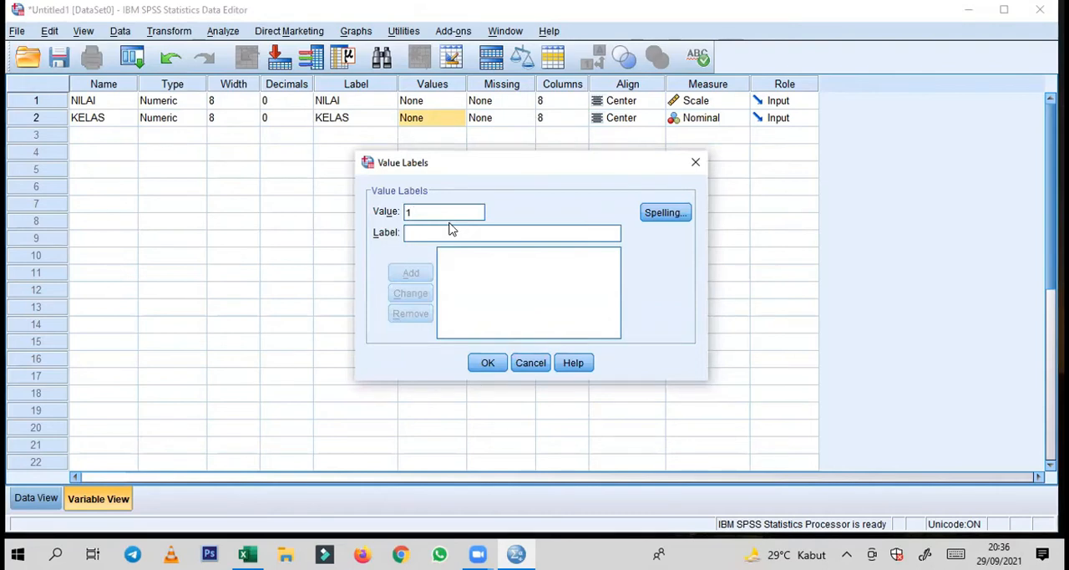
text(50-59)
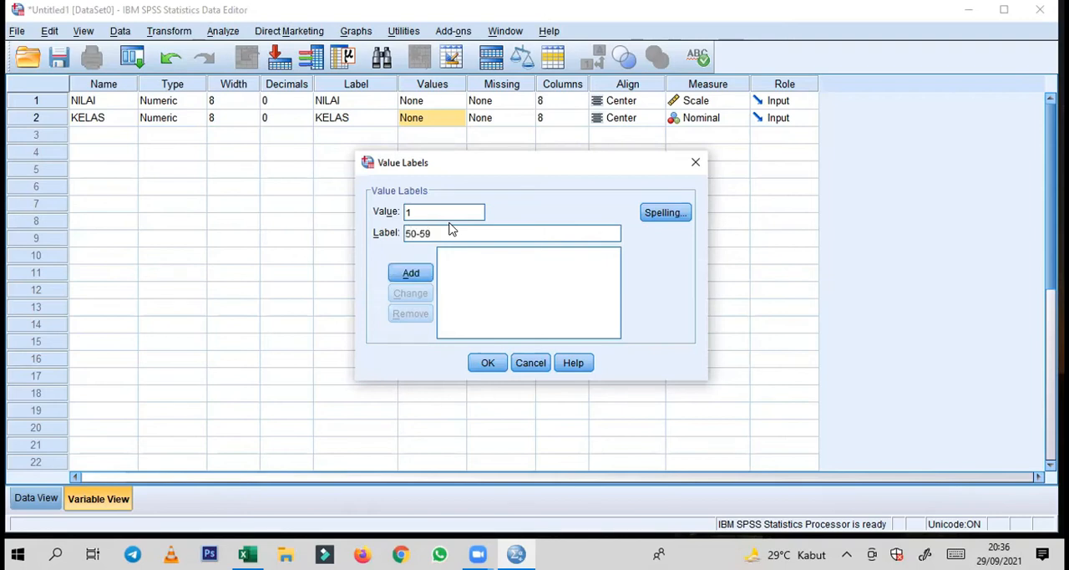
click(407, 272)
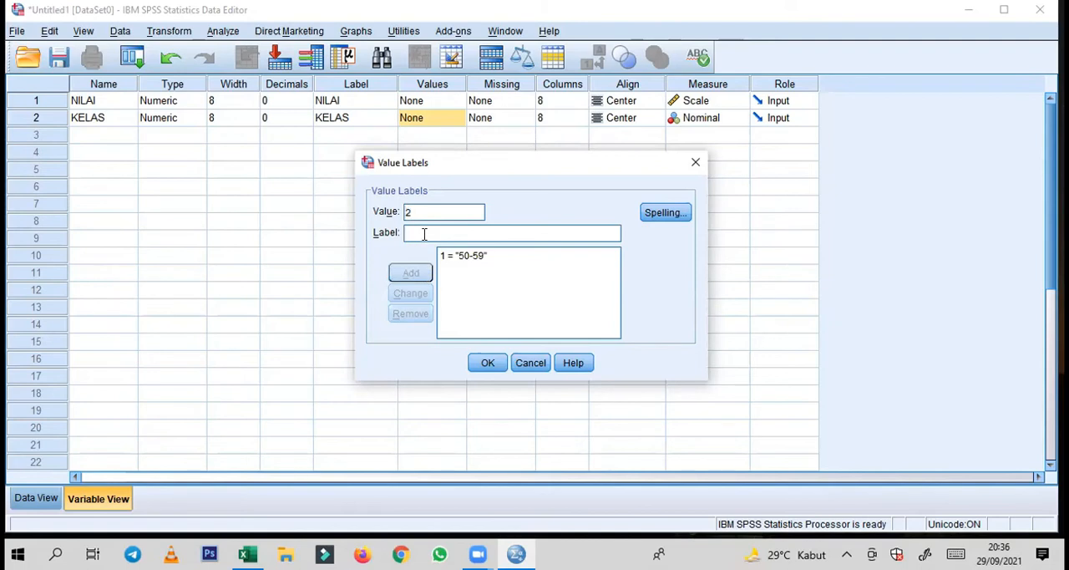
Add the value labels 2 = 60-69 and 3 = 70-79 for the KELAS variable
text(60-69)
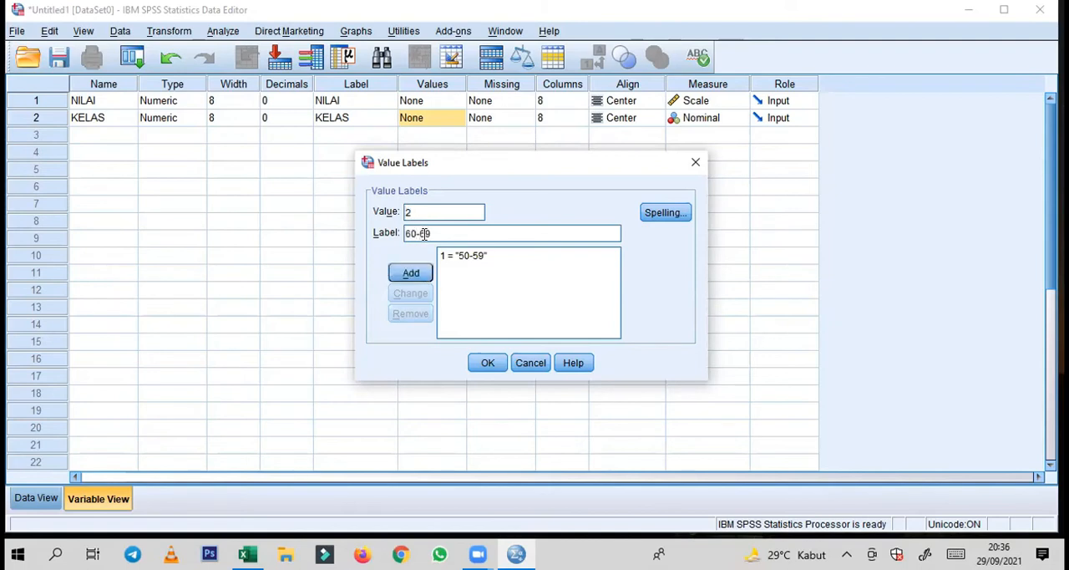
click(412, 270)
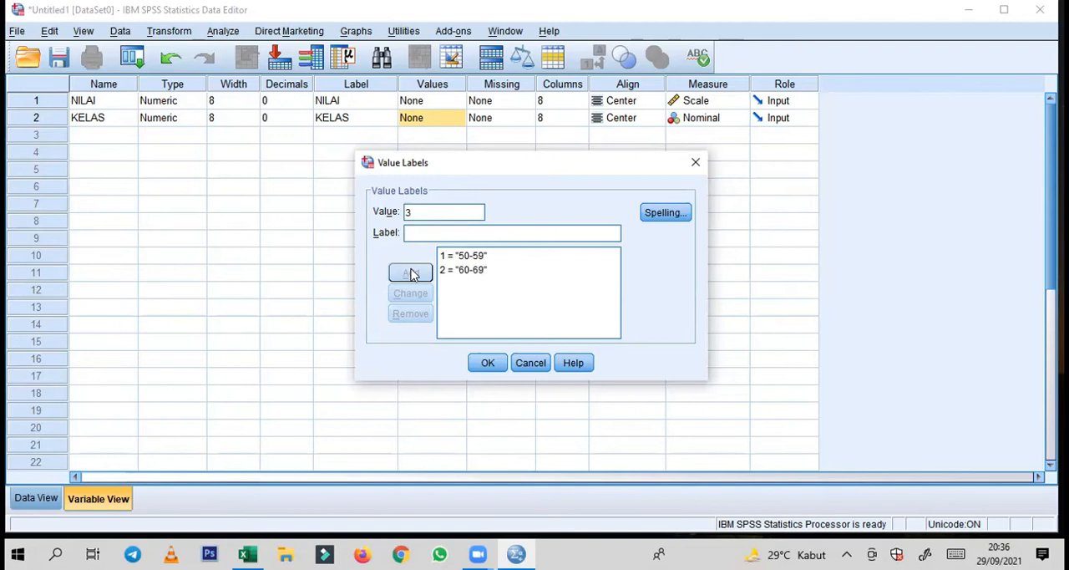
key(Tab)
text(6)
text(0-)
key(BackSpace)
key(BackSpace)
key(BackSpace)
text(70-79)
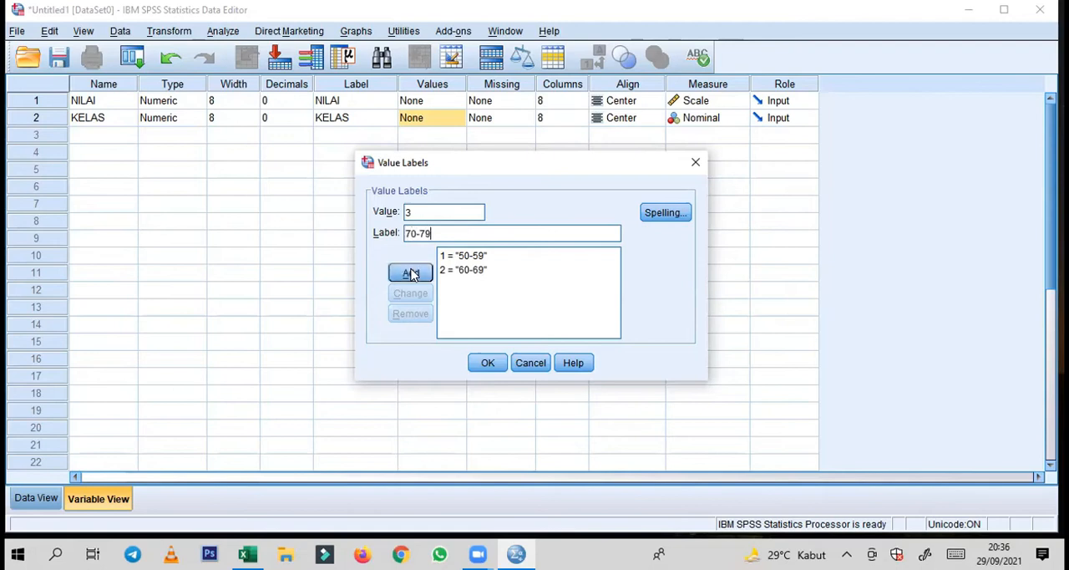
click(411, 274)
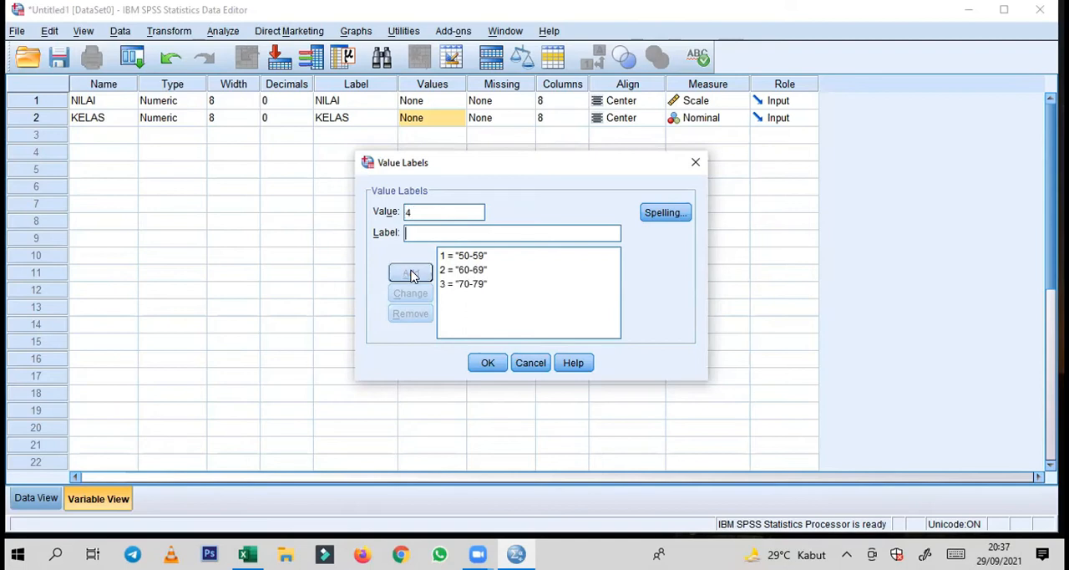
Add the value labels 4 = 80-89 and 5 = 90-99 for KELAS and apply the labels
text(80-89)
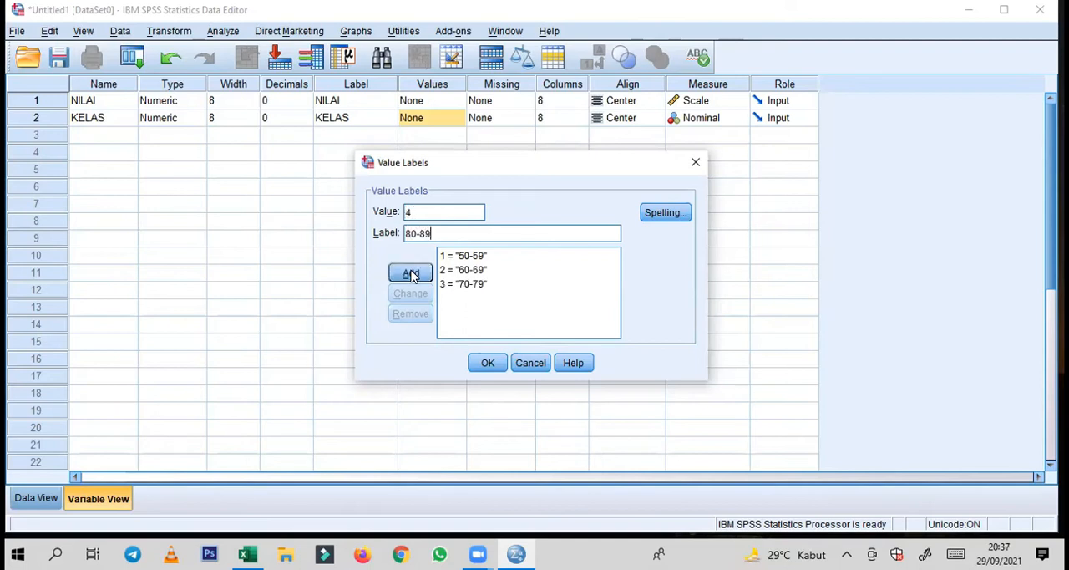
click(412, 274)
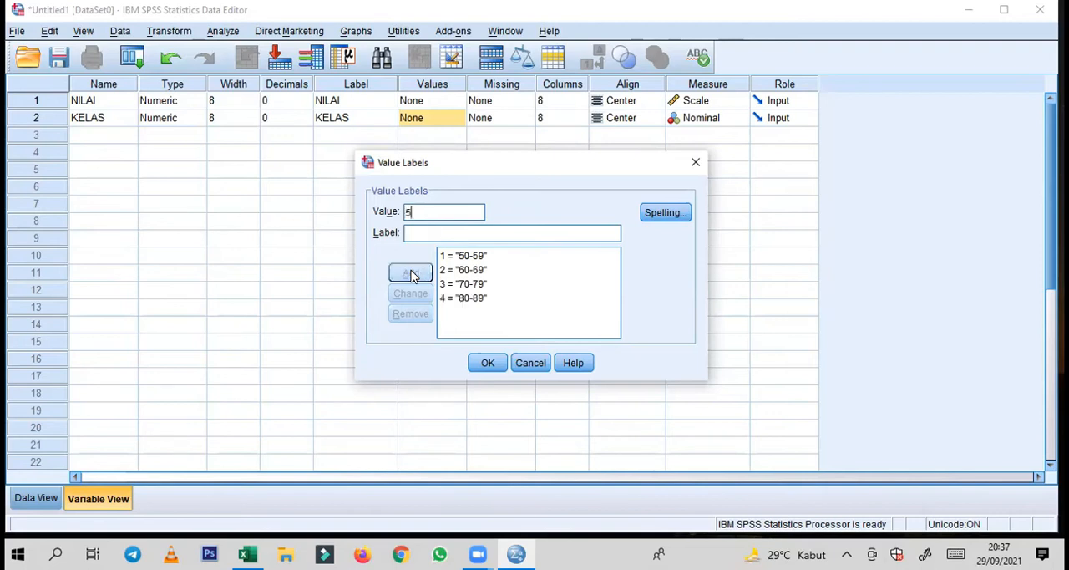
text(90-99)
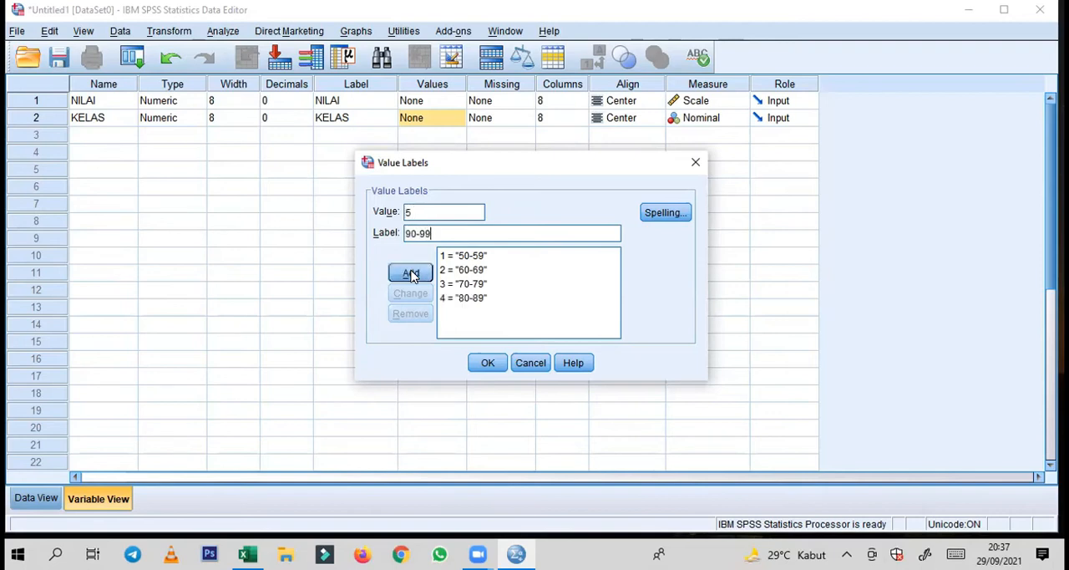
click(411, 274)
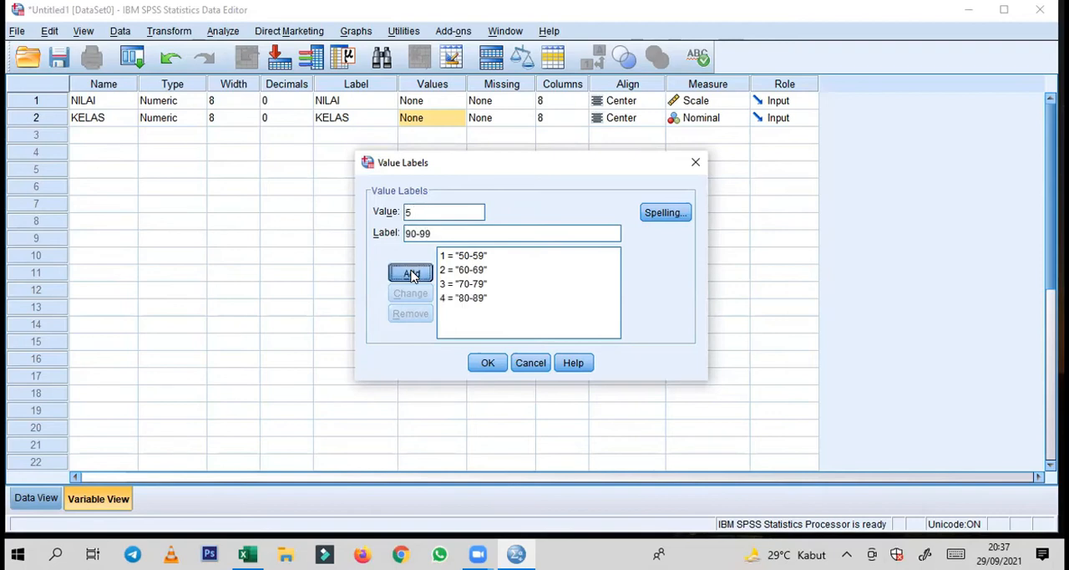
click(489, 361)
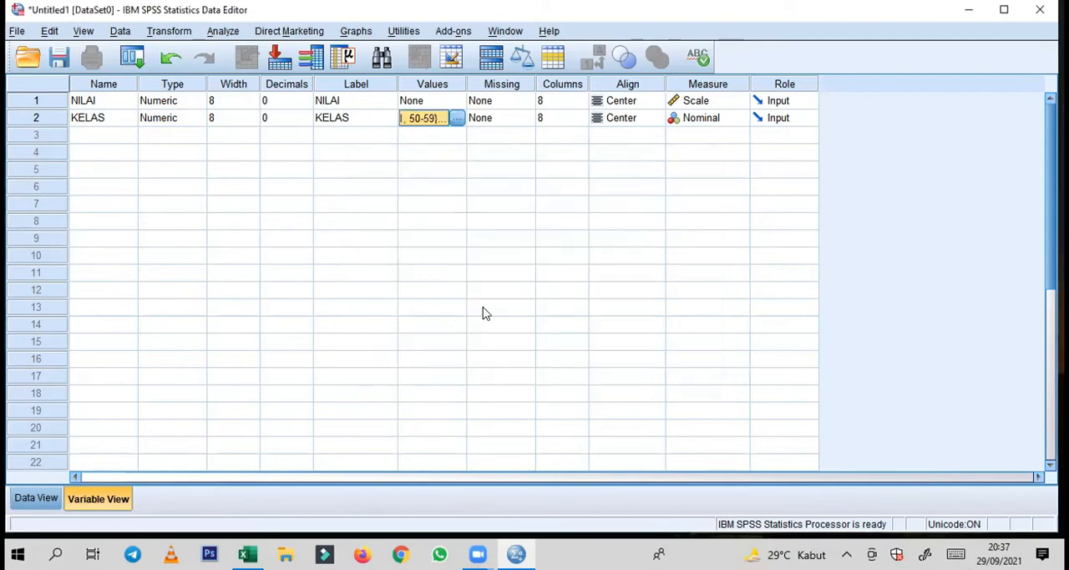
Show the dataset's data grid, then switch to Excel and copy the NILAI scores in B2:B21
click(42, 496)
click(99, 119)
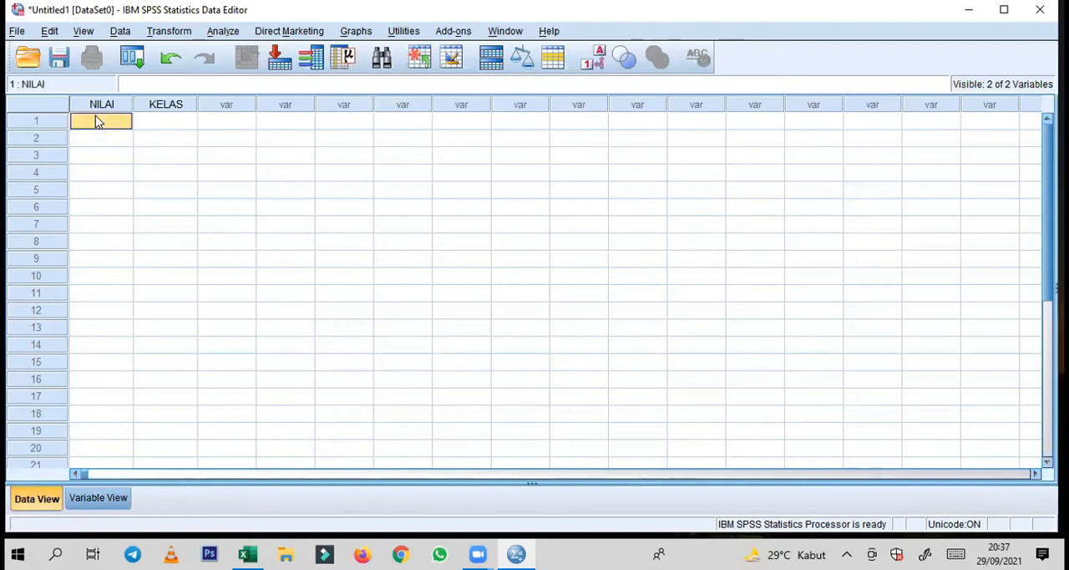
click(137, 128)
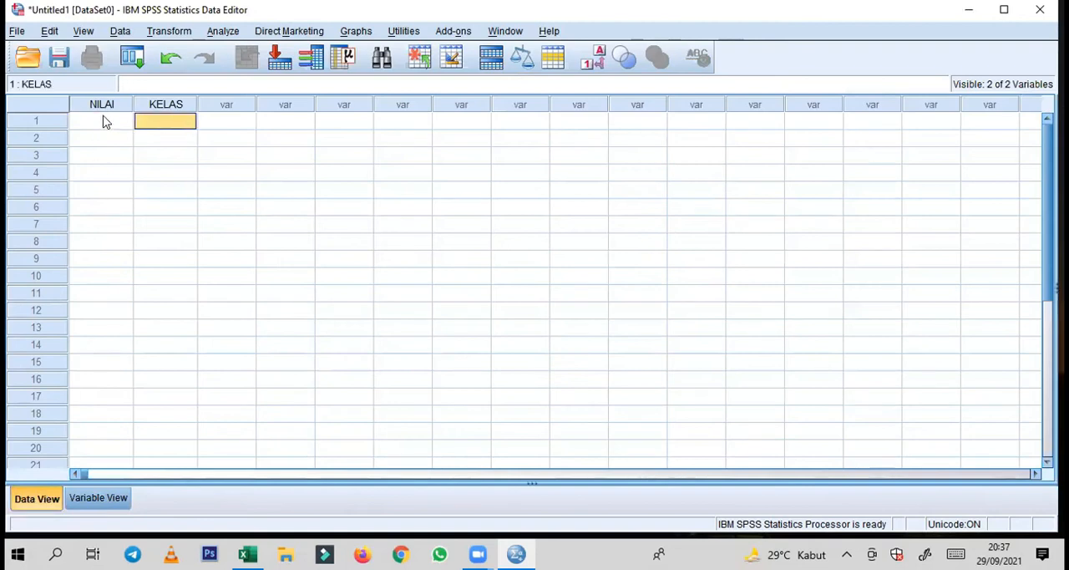
click(103, 118)
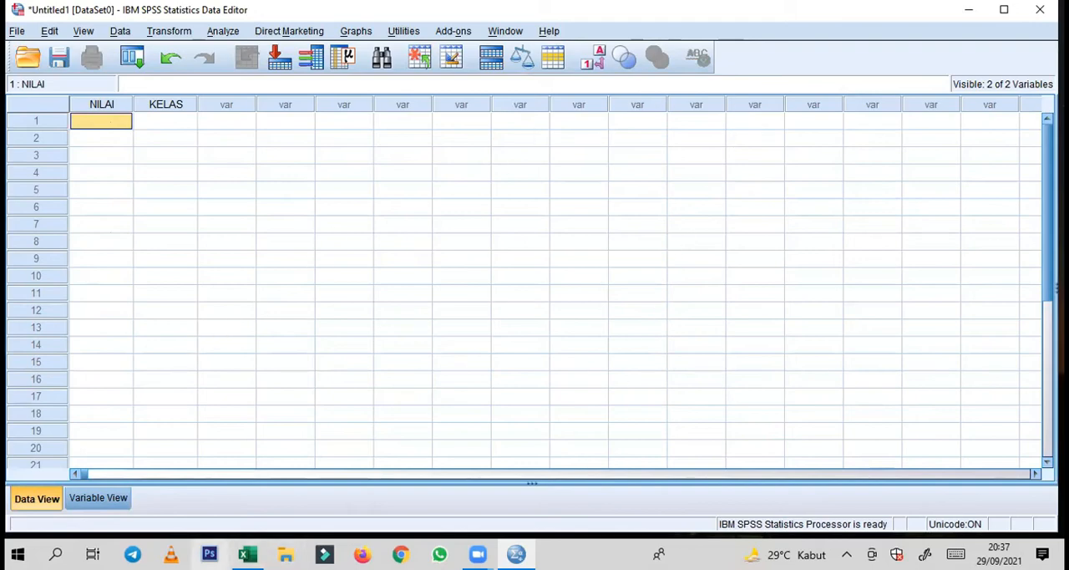
click(248, 554)
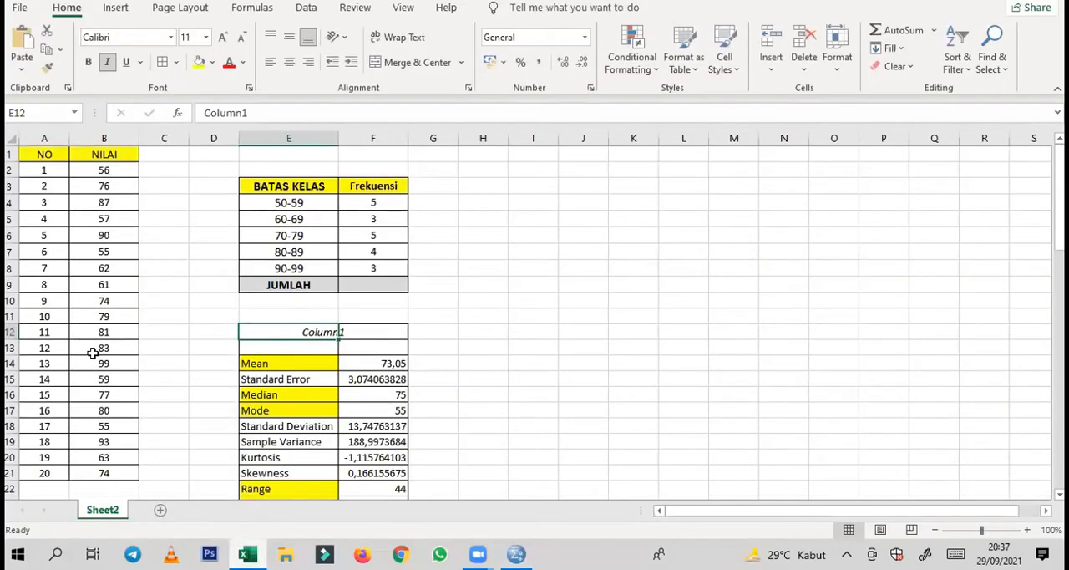
drag(86, 171, 107, 473)
right_click(127, 354)
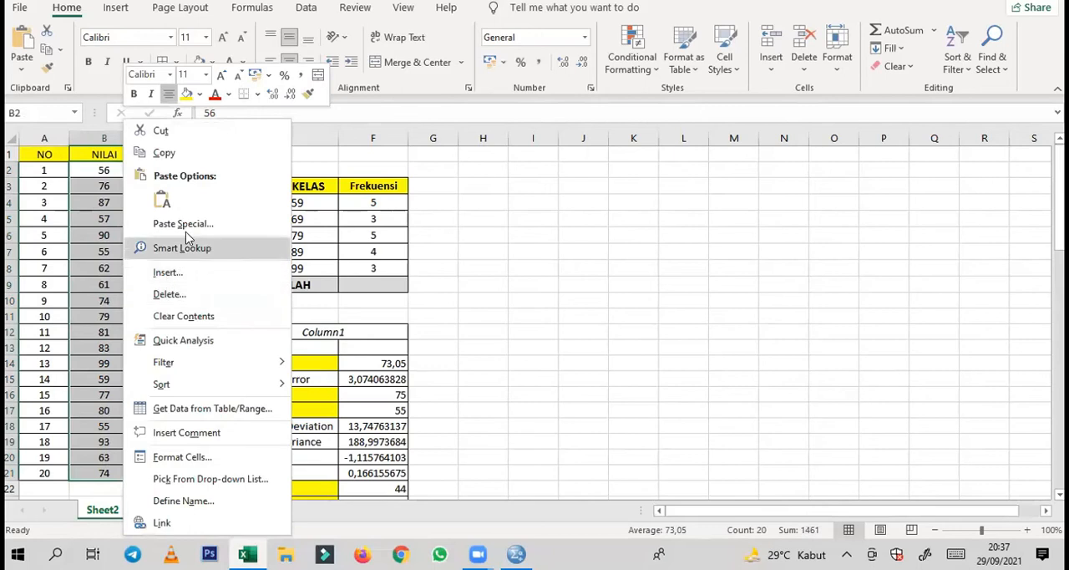
click(177, 153)
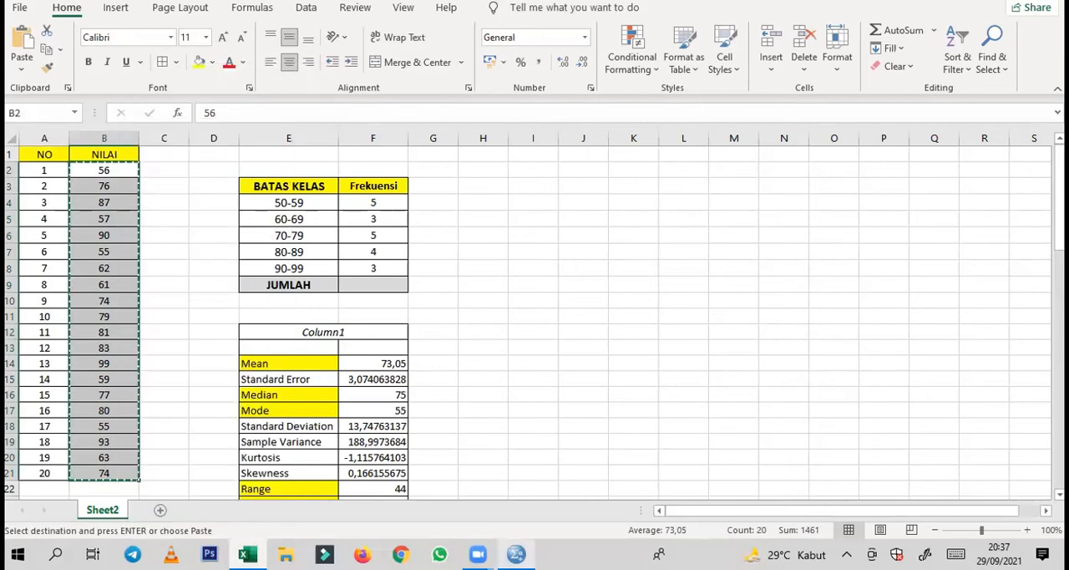
Switch to SPSS and paste the copied scores into the NILAI column from row 1
click(516, 554)
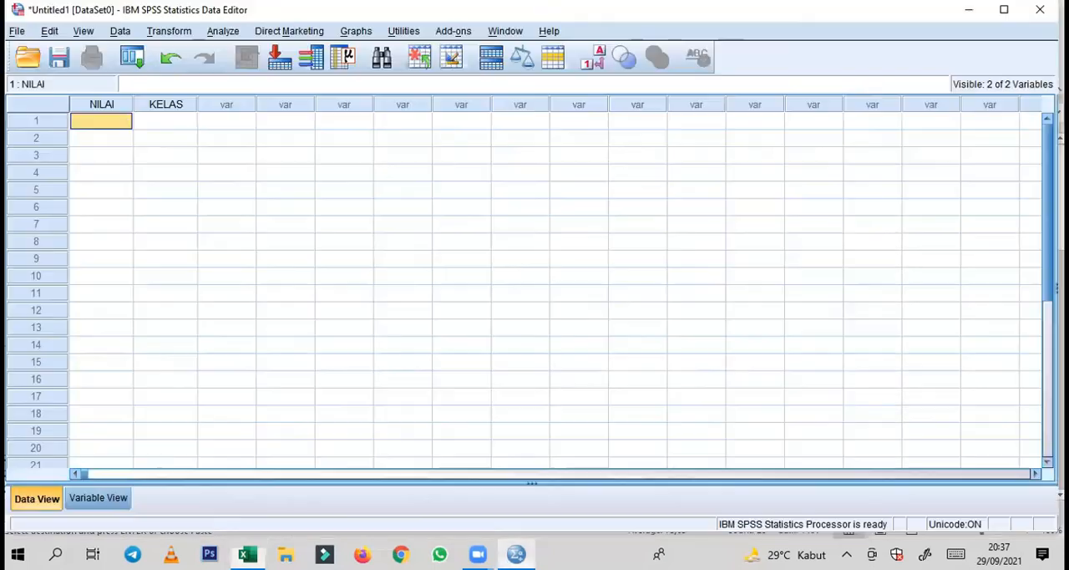
right_click(109, 125)
click(151, 176)
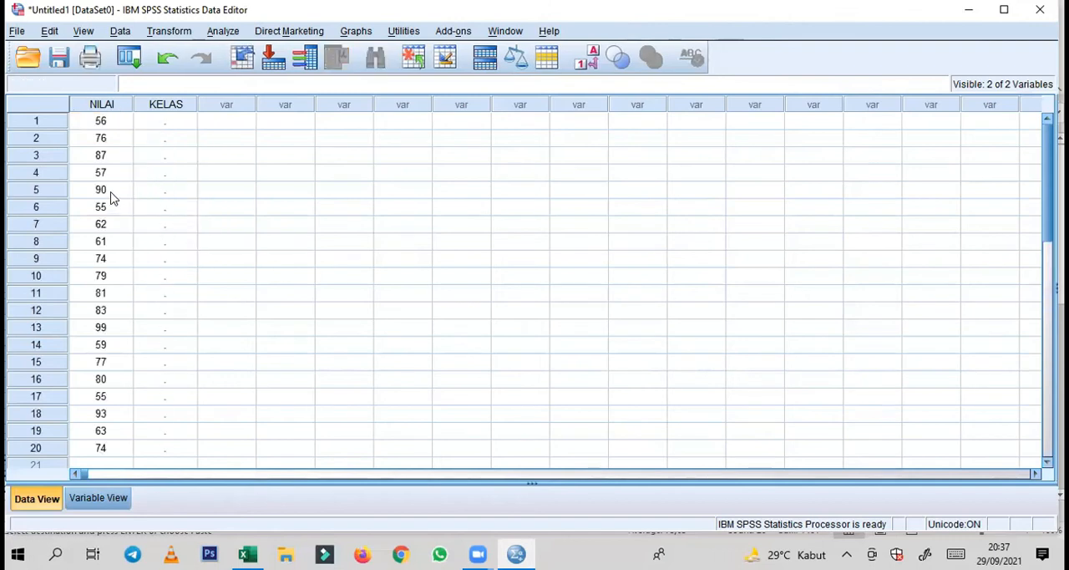
Enter the KELAS codes 1 and 3 for the first two cases
click(163, 127)
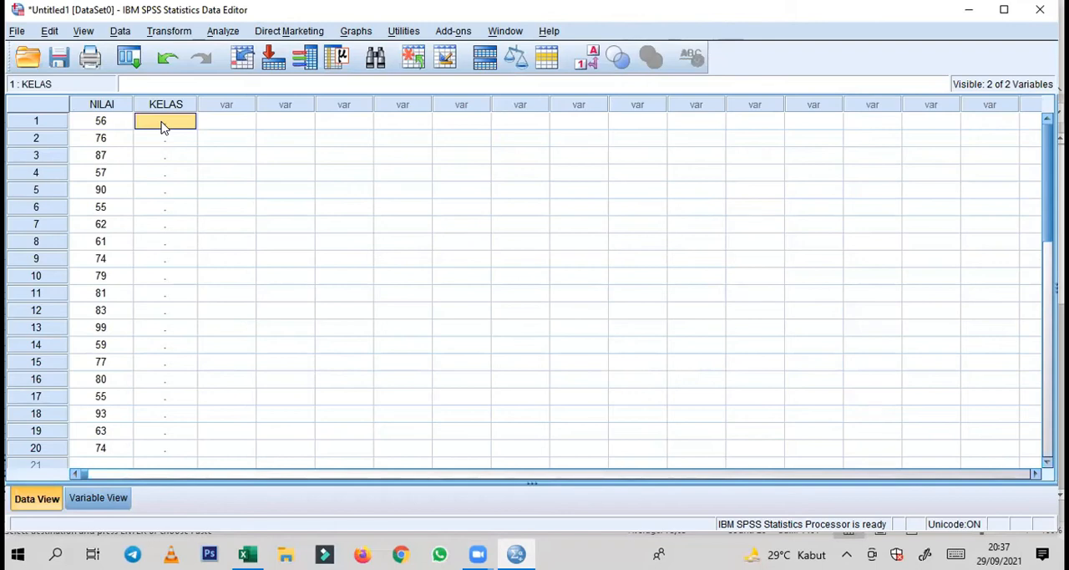
text(1)
key(Return)
text(3)
key(Return)
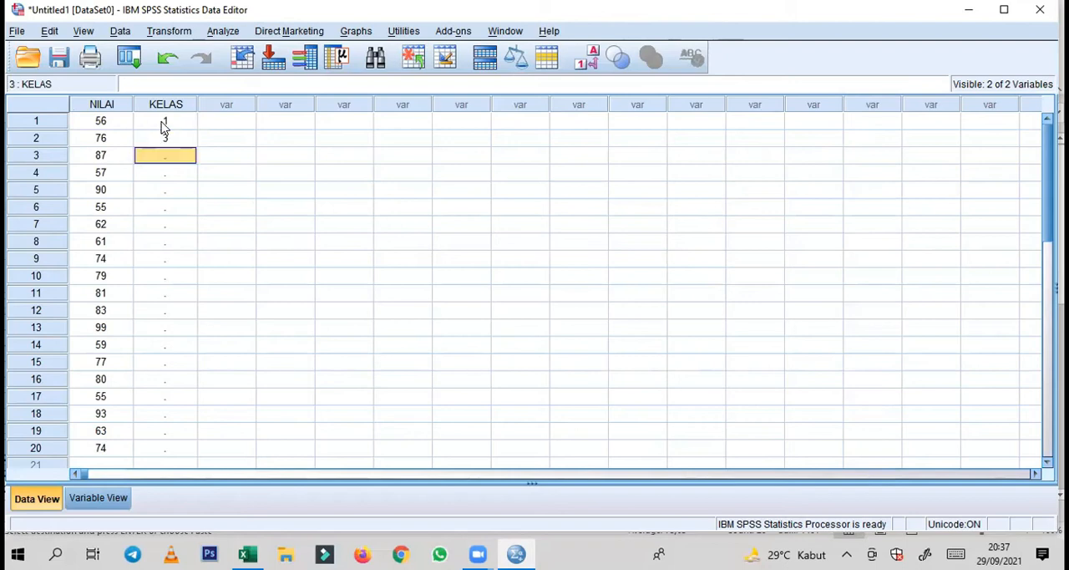
Switch to Excel and copy the KELAS codes in F28:F47 of the table in original score order
click(247, 553)
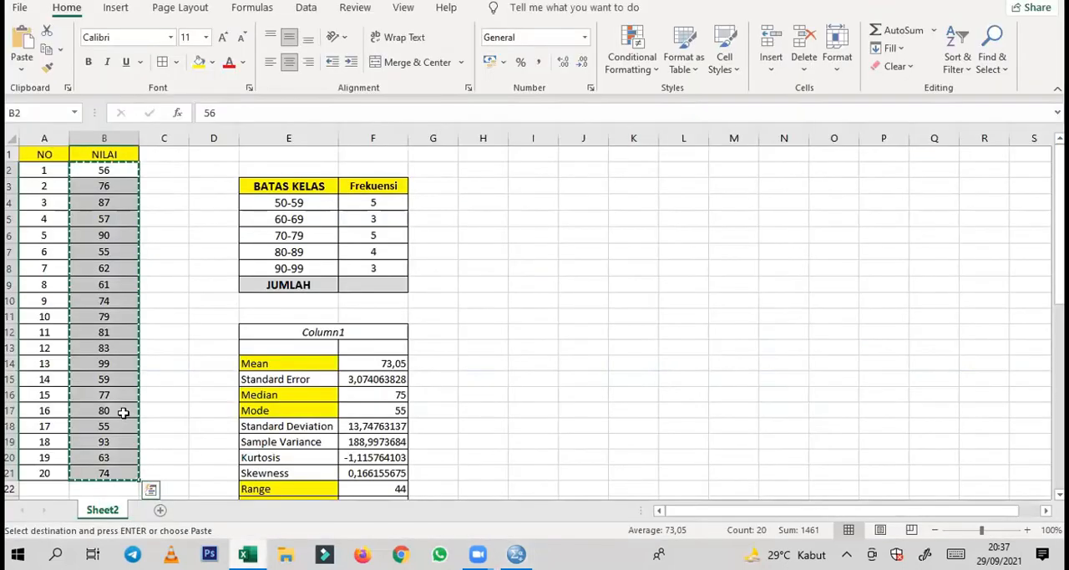
scroll(123, 411, down, 9)
scroll(134, 388, up, 1)
click(370, 200)
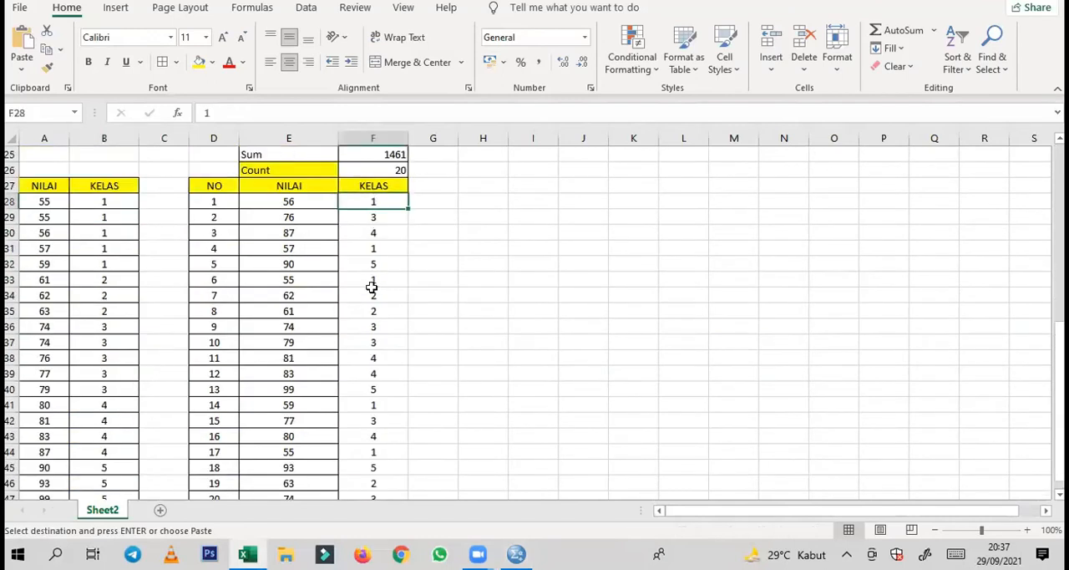
scroll(372, 292, down, 2)
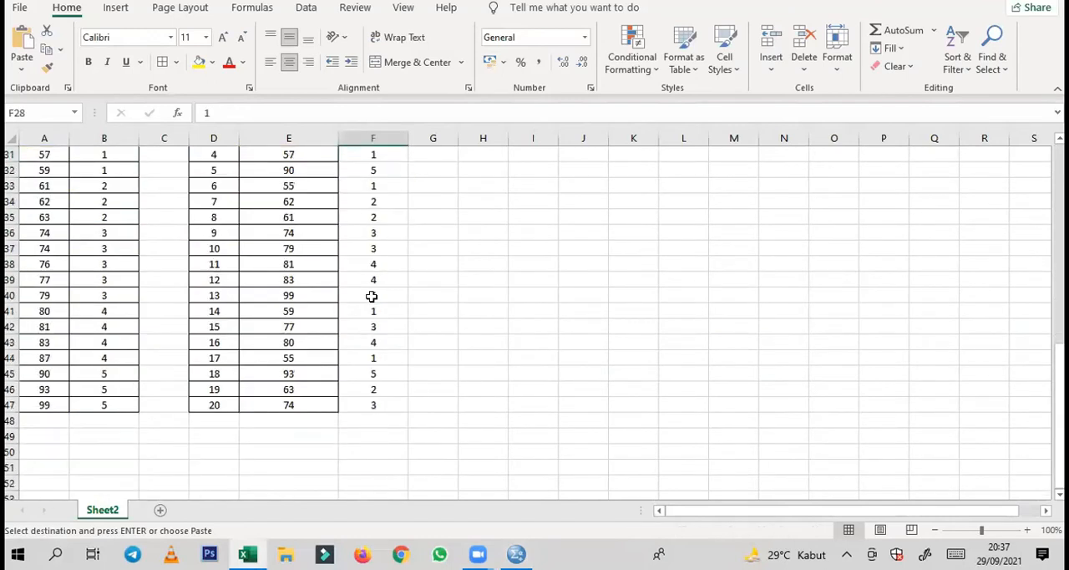
shift+click(376, 406)
key(ctrl+v)
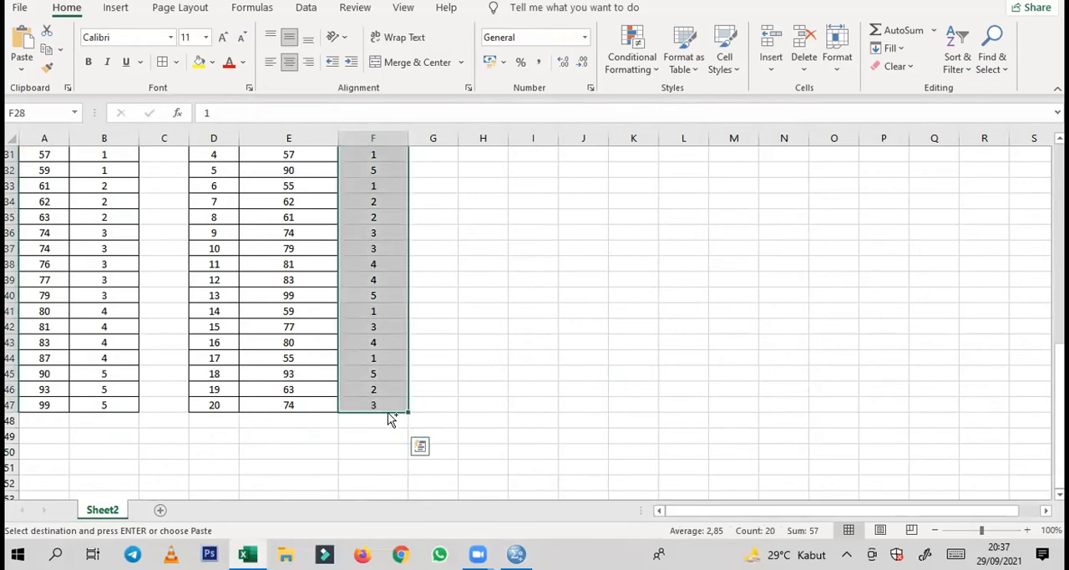
scroll(284, 416, up, 3)
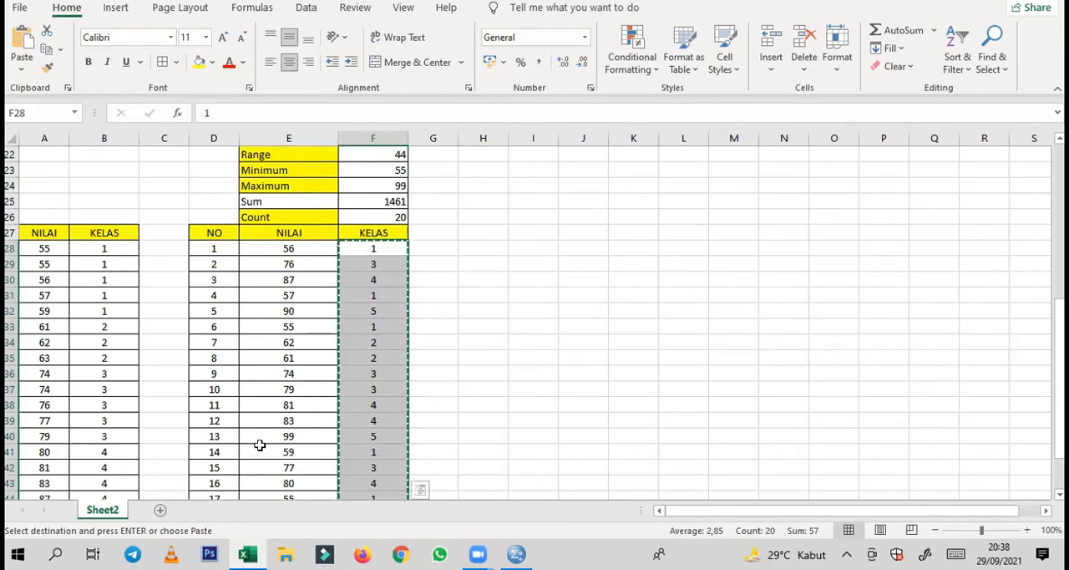
scroll(44, 250, down, 2)
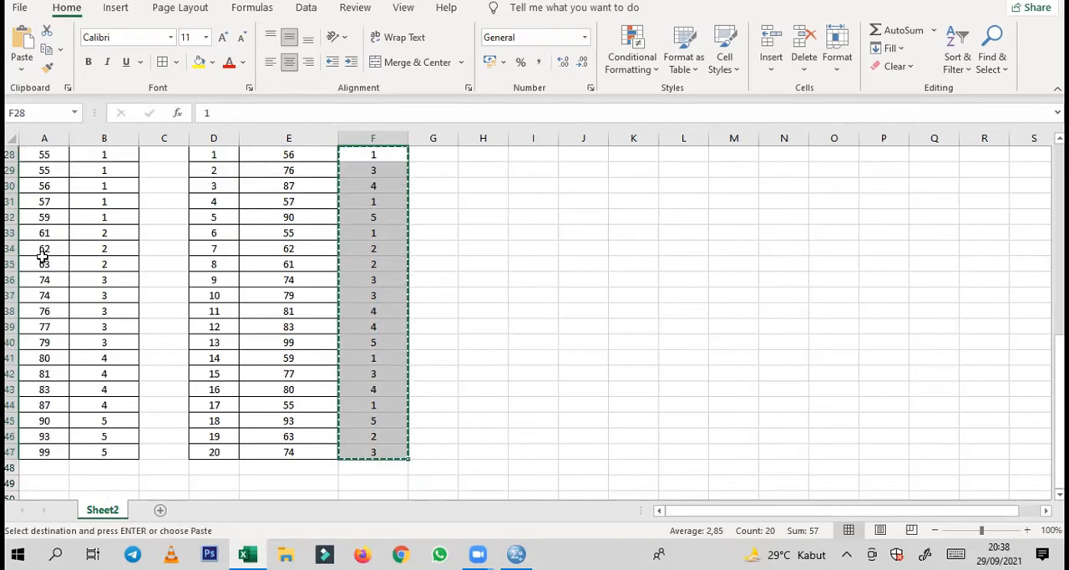
scroll(42, 256, up, 1)
scroll(41, 257, down, 1)
Switch to SPSS and paste the copied class codes into the KELAS column from row 1
click(446, 516)
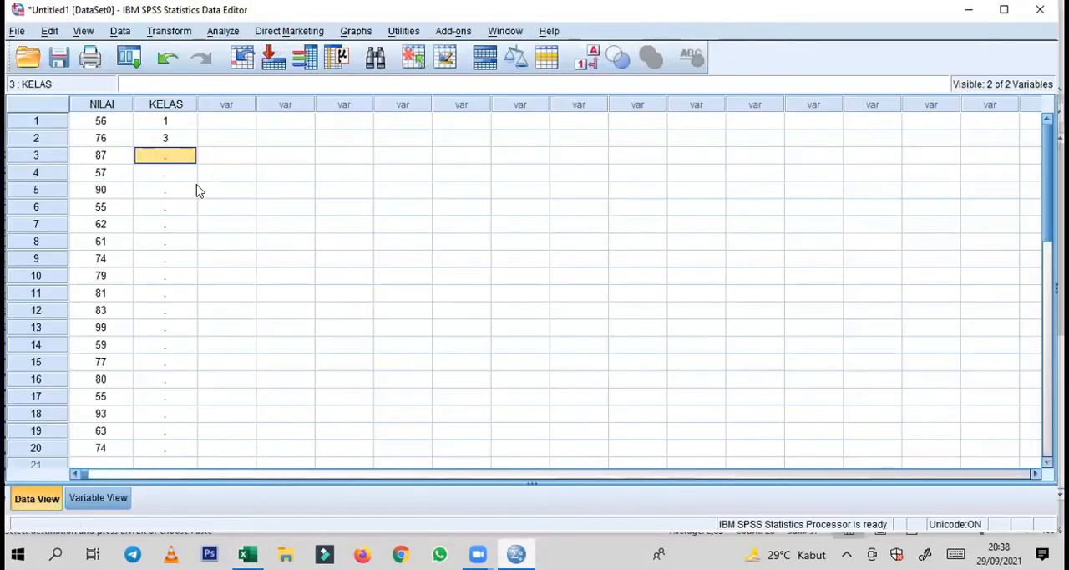
click(166, 121)
key(ctrl+v)
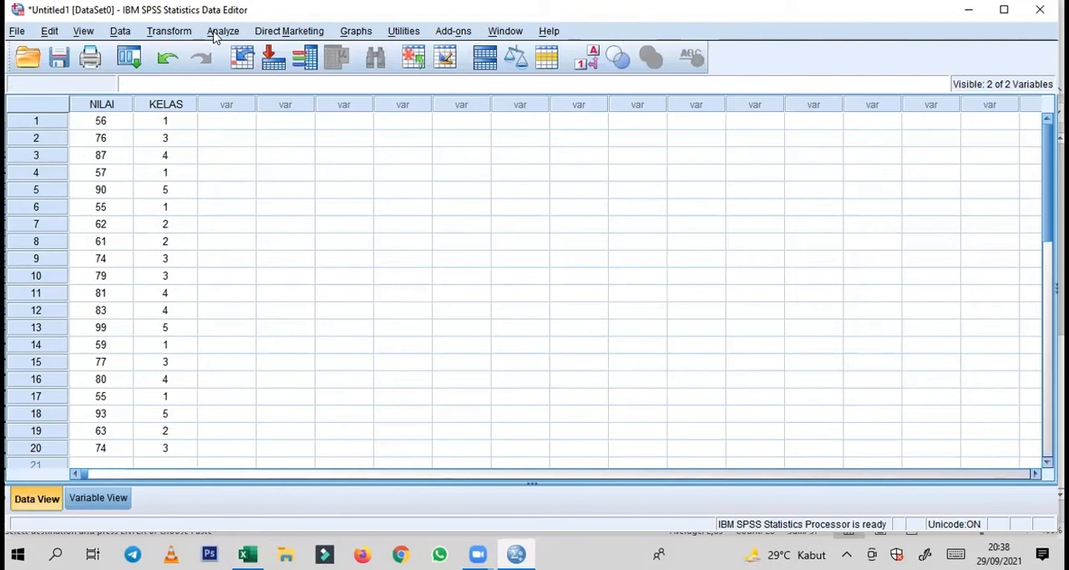
Start a Frequencies analysis and add NILAI as the variable to analyse
click(222, 32)
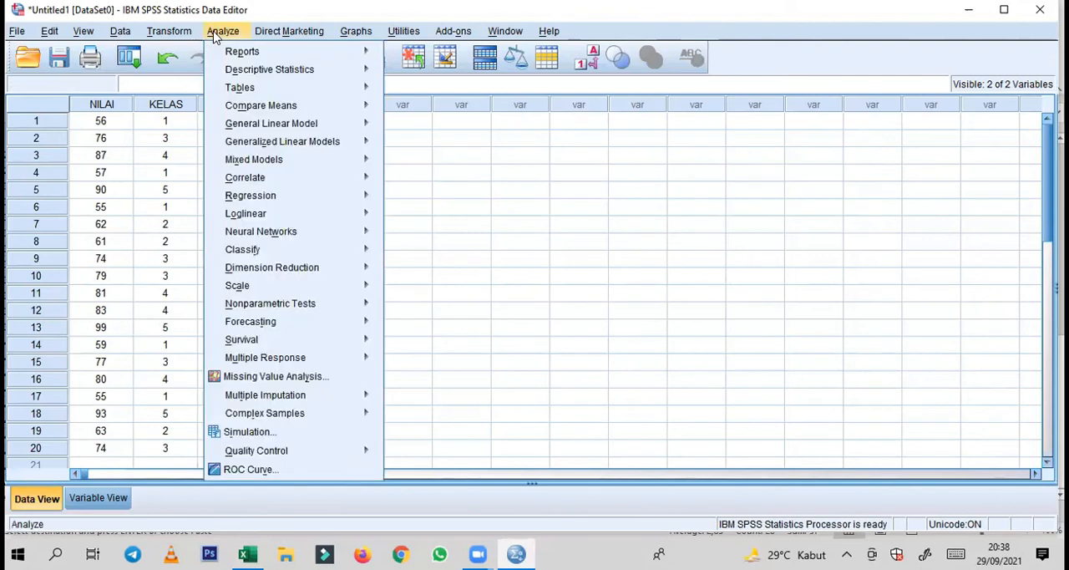
mouse_move(220, 67)
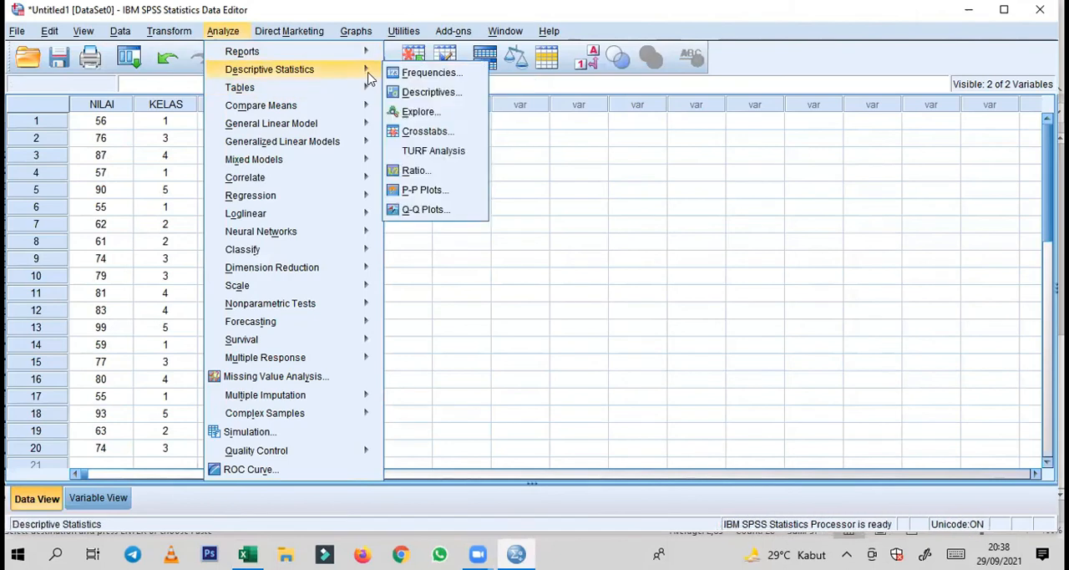
click(412, 75)
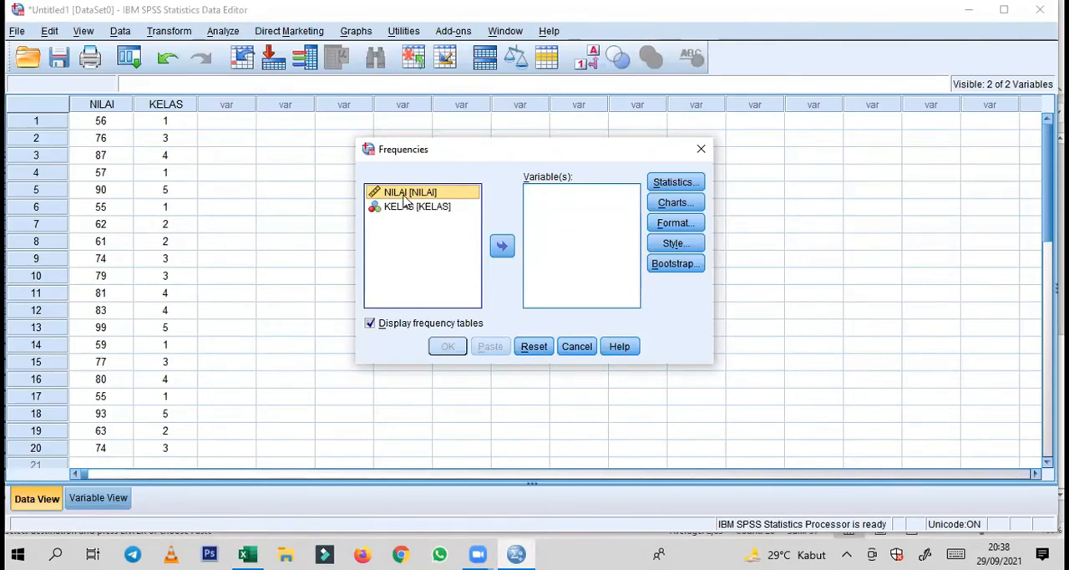
click(502, 248)
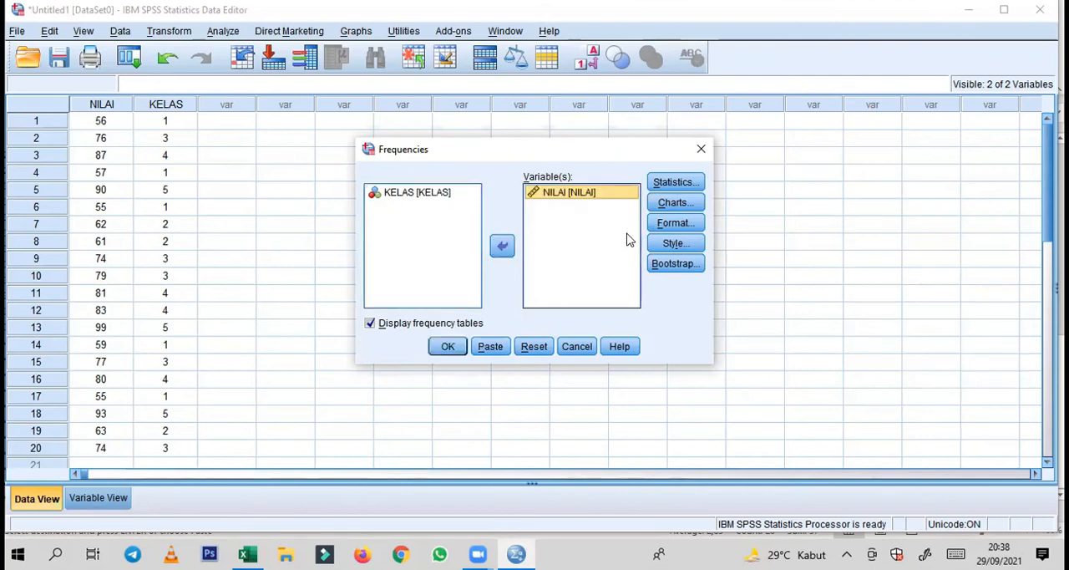
Request the mean, median, mode, sum, standard deviation, variance, range, minimum and maximum for NILAI
click(667, 182)
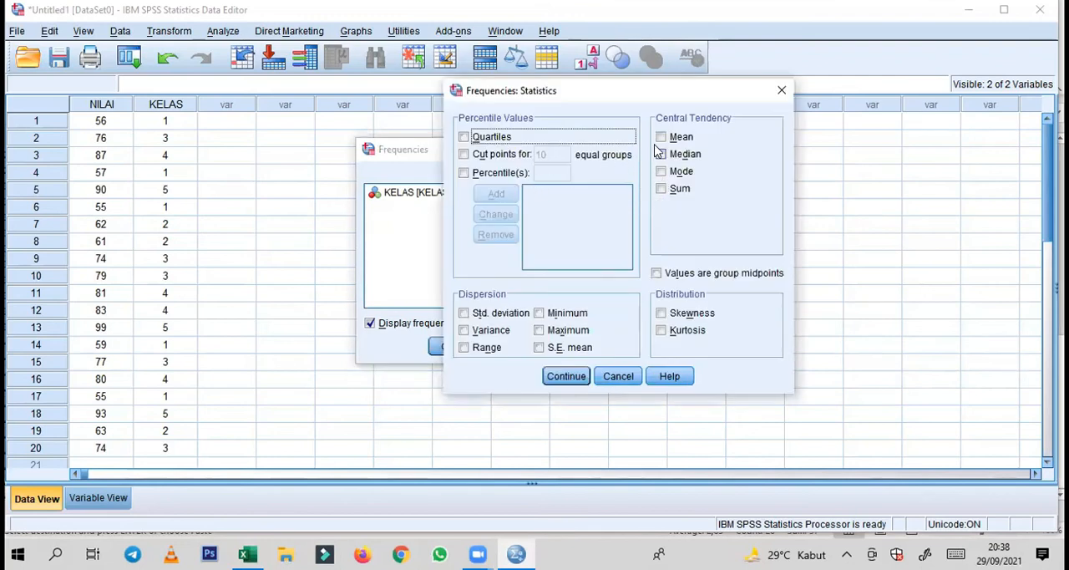
click(660, 137)
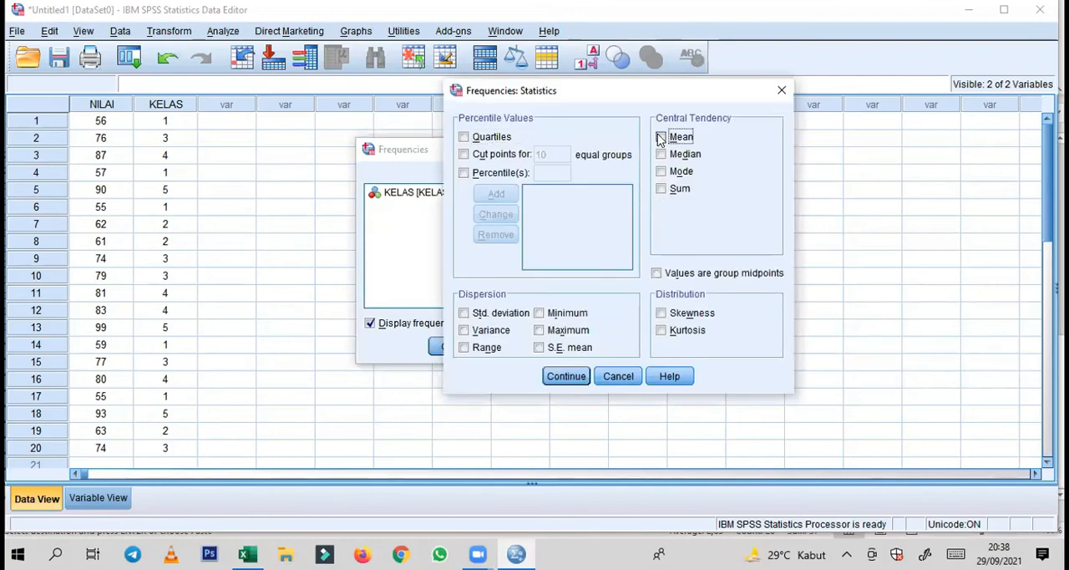
click(661, 171)
click(662, 189)
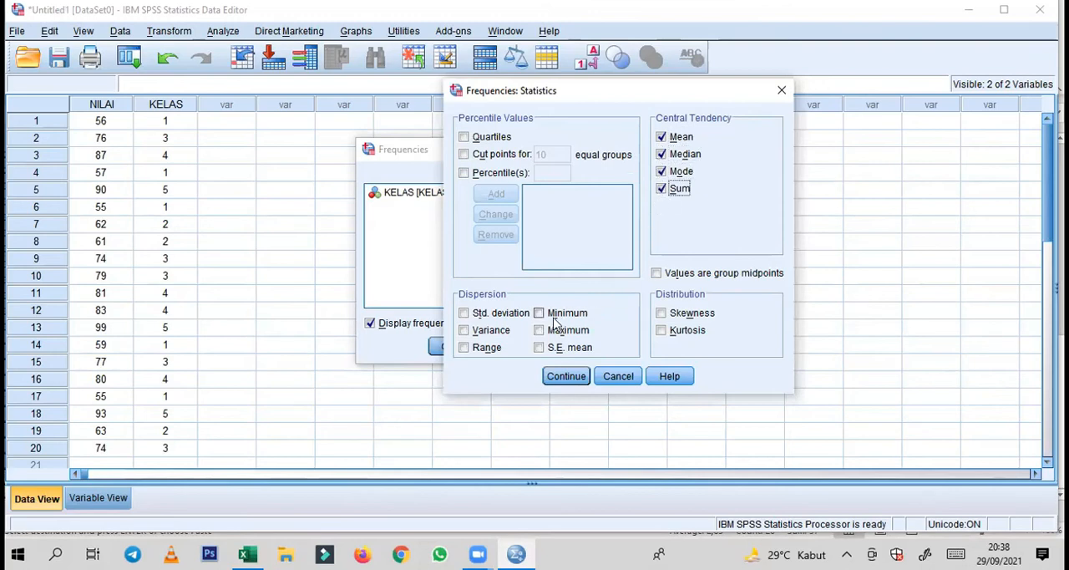
click(465, 314)
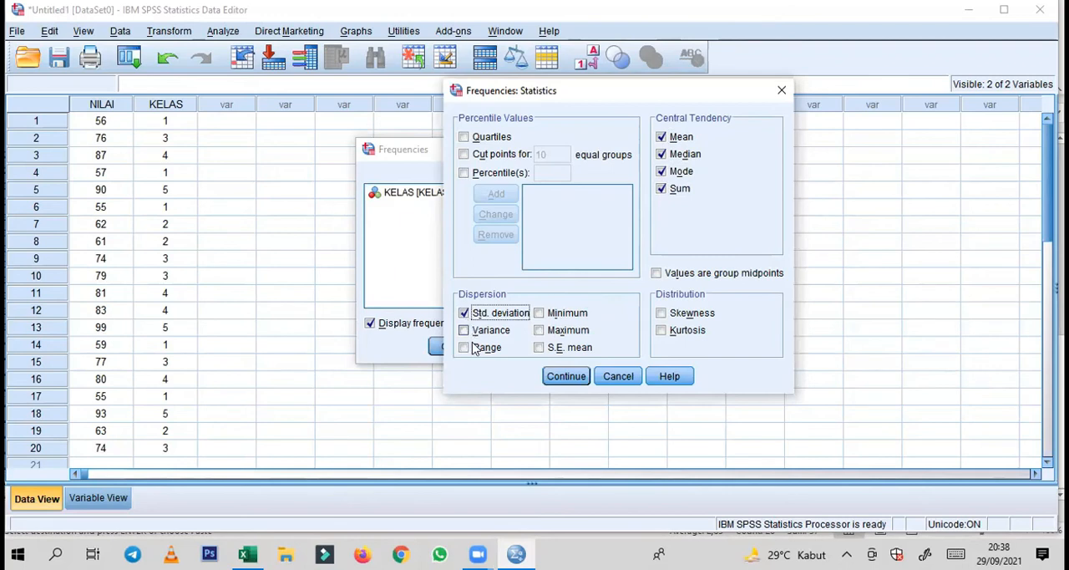
click(465, 347)
click(478, 330)
click(540, 330)
click(539, 313)
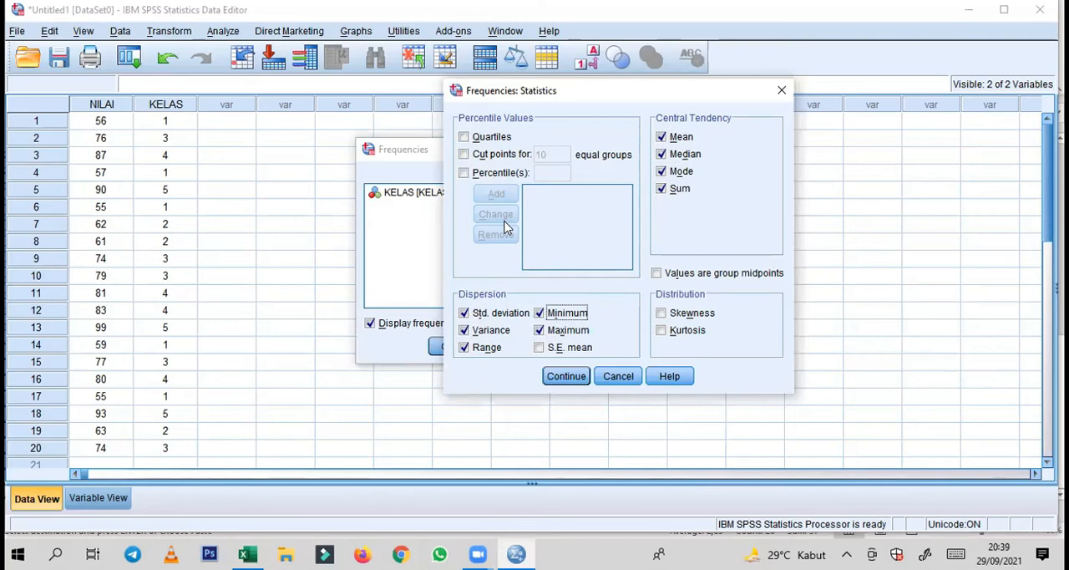
click(575, 376)
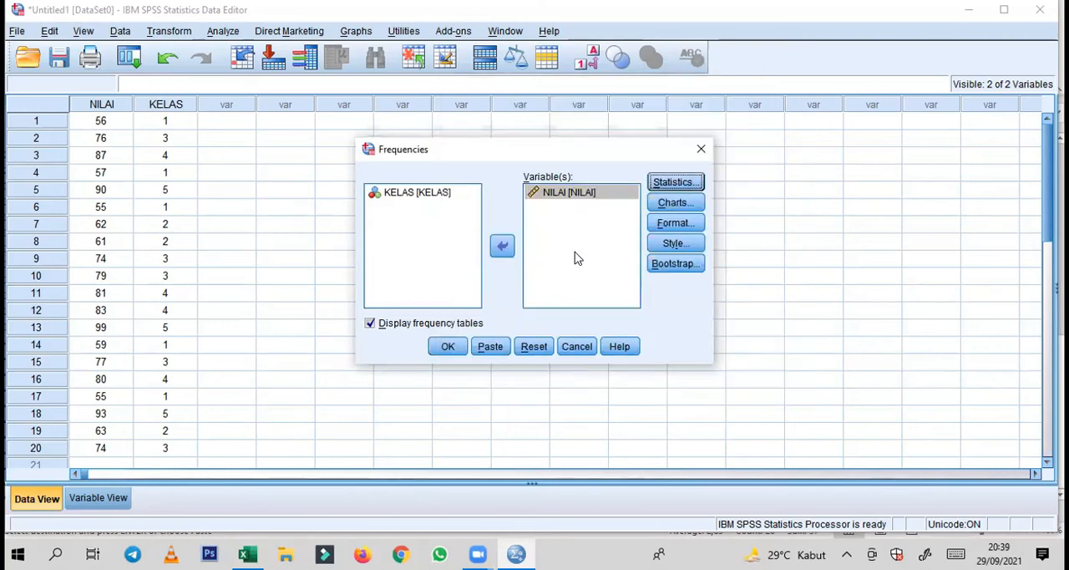
Add a histogram with a normal curve for NILAI and run the analysis without frequency tables
click(667, 209)
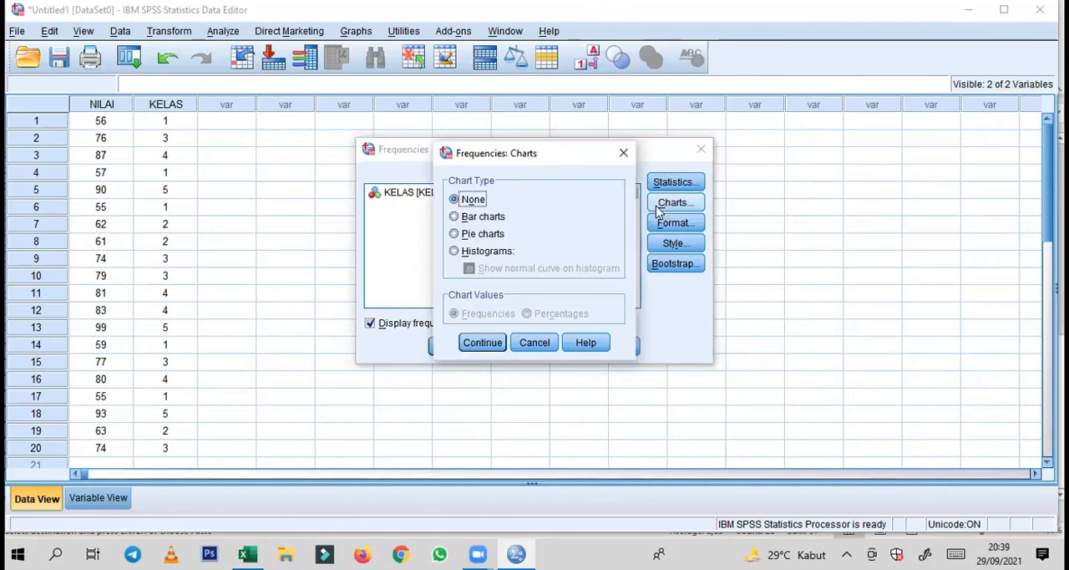
click(489, 251)
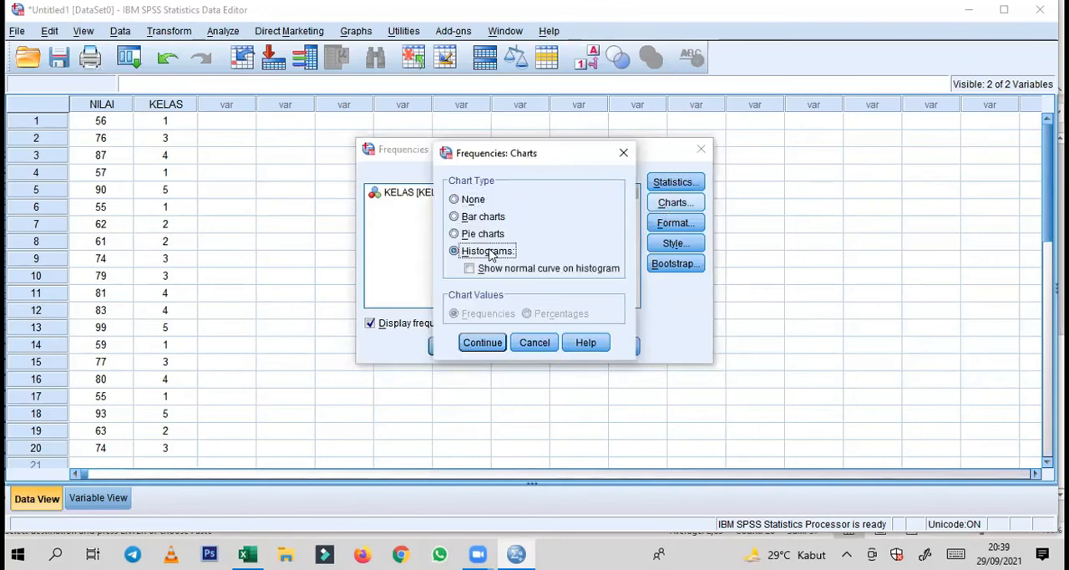
click(470, 270)
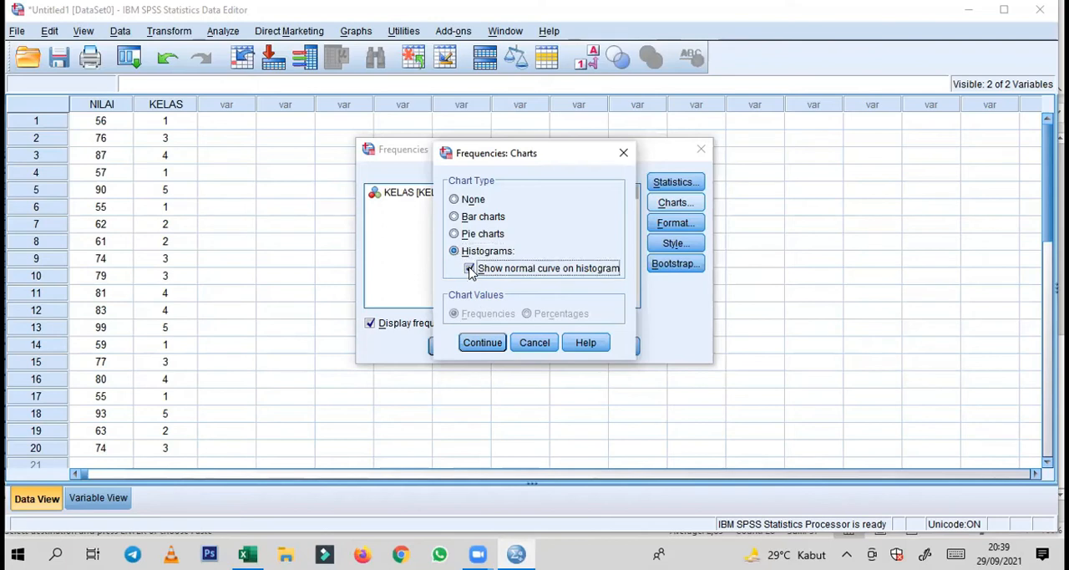
click(481, 343)
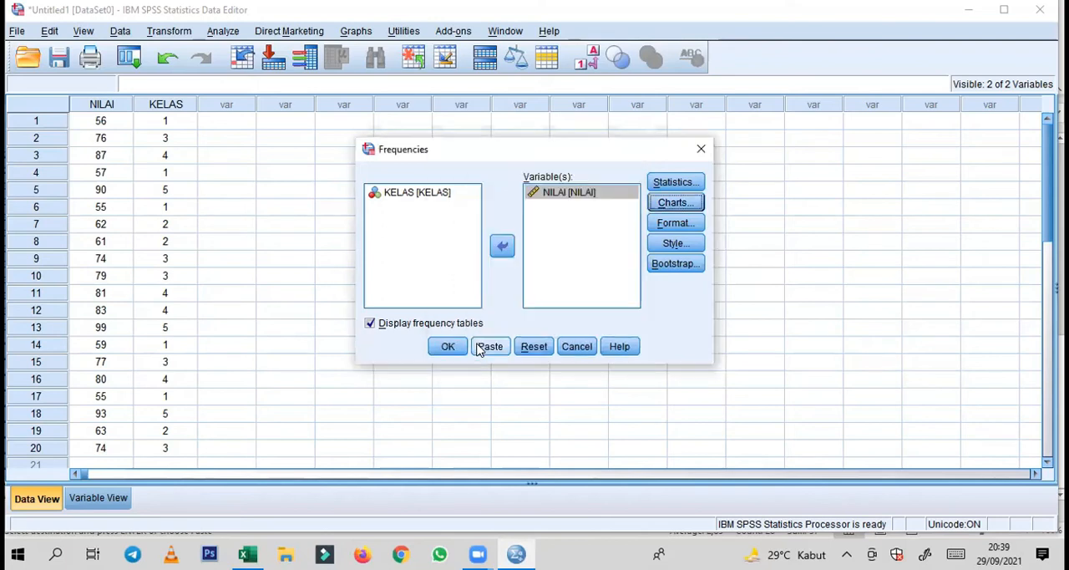
click(371, 324)
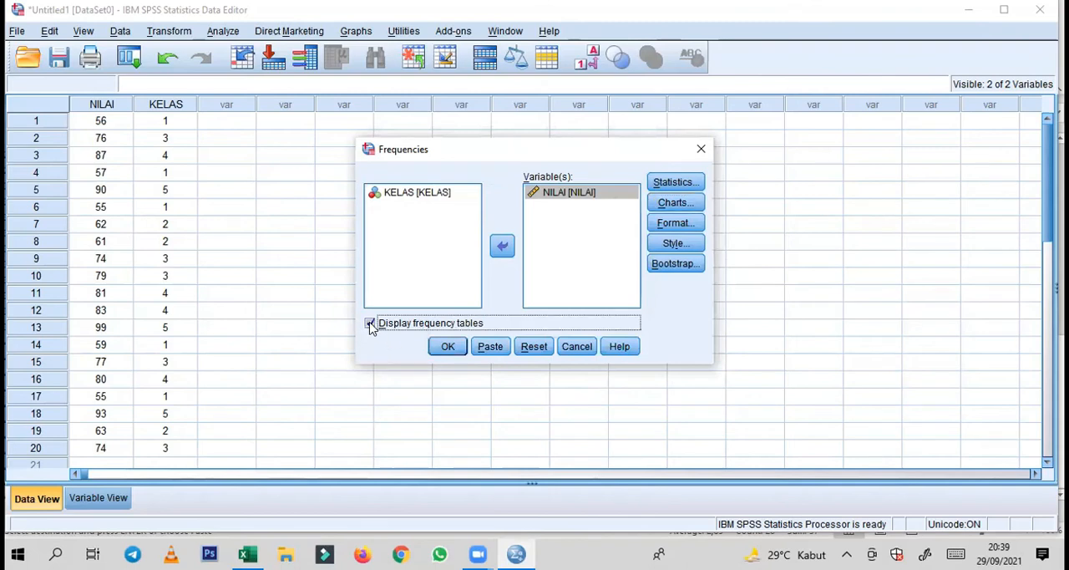
click(445, 348)
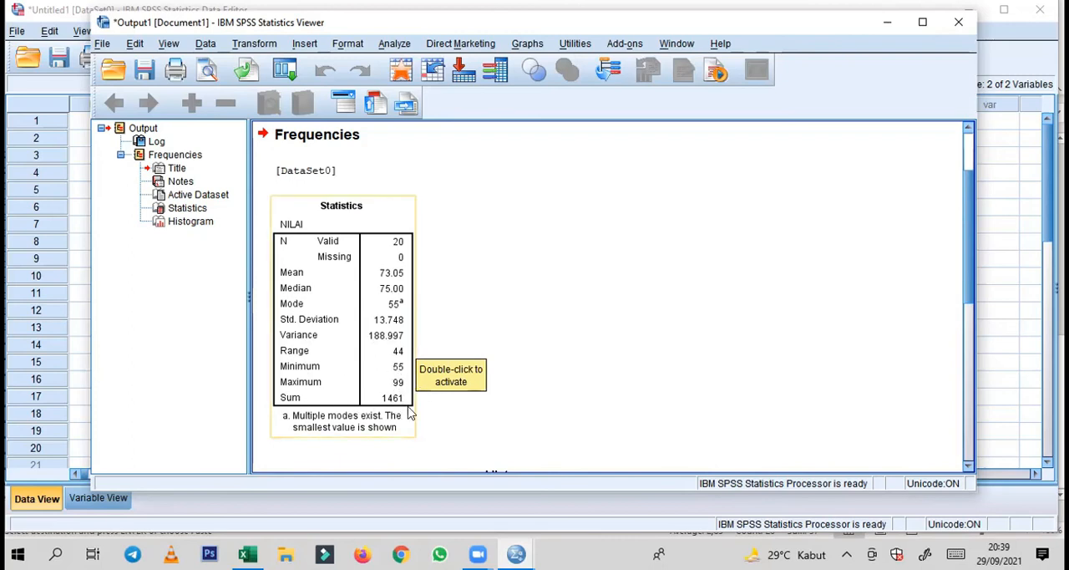
Switch to Excel and compare its descriptive statistics of the scores with the SPSS Statistics table
mouse_move(247, 553)
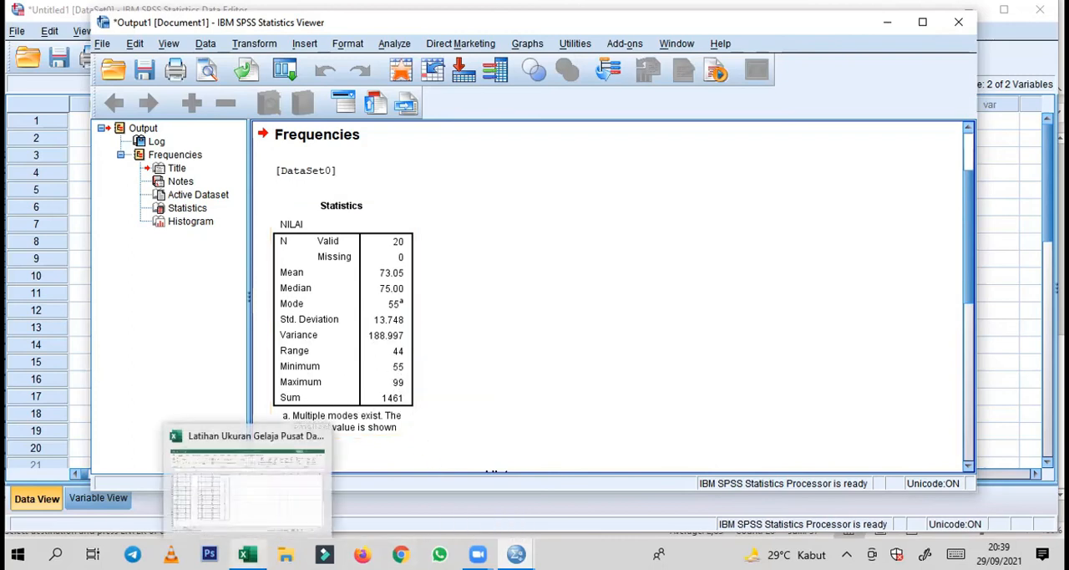
click(242, 499)
scroll(267, 449, up, 9)
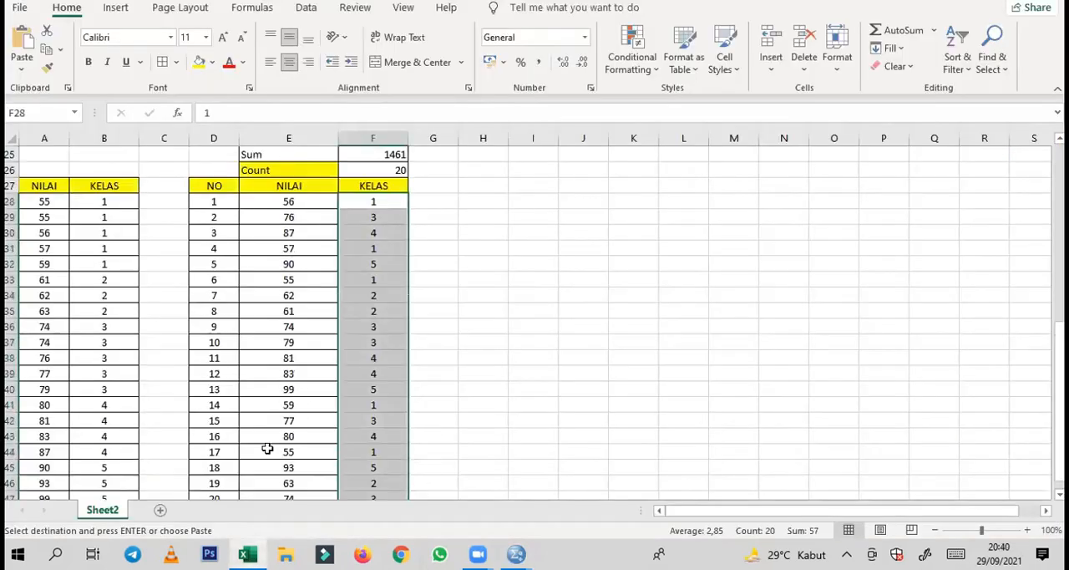
scroll(267, 448, down, 2)
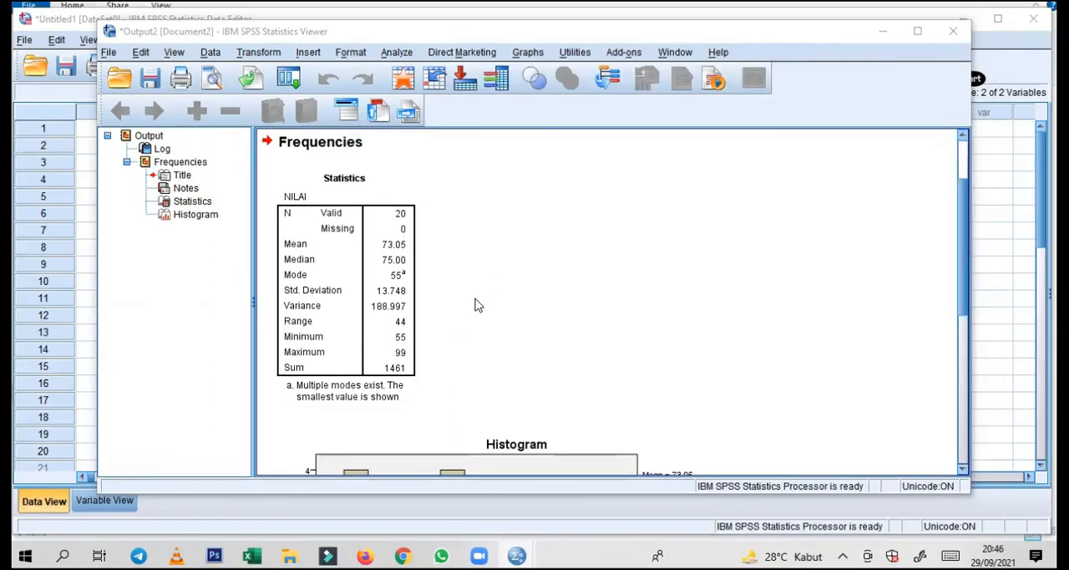
Examine the NILAI histogram with its normal curve and the Statistics table in the SPSS output
scroll(475, 302, down, 5)
scroll(475, 302, down, 1)
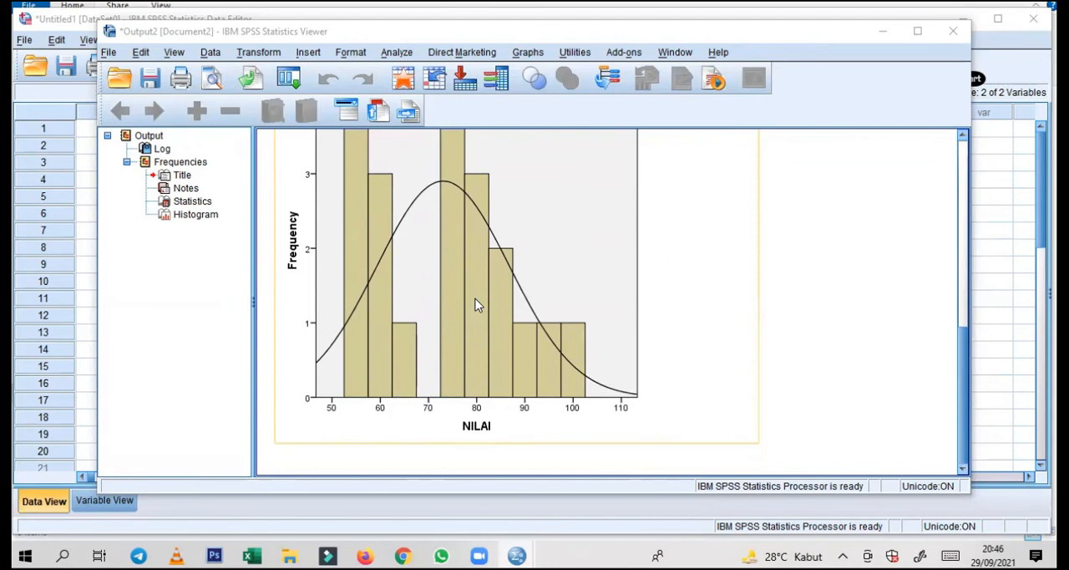
scroll(477, 305, up, 3)
scroll(475, 305, down, 3)
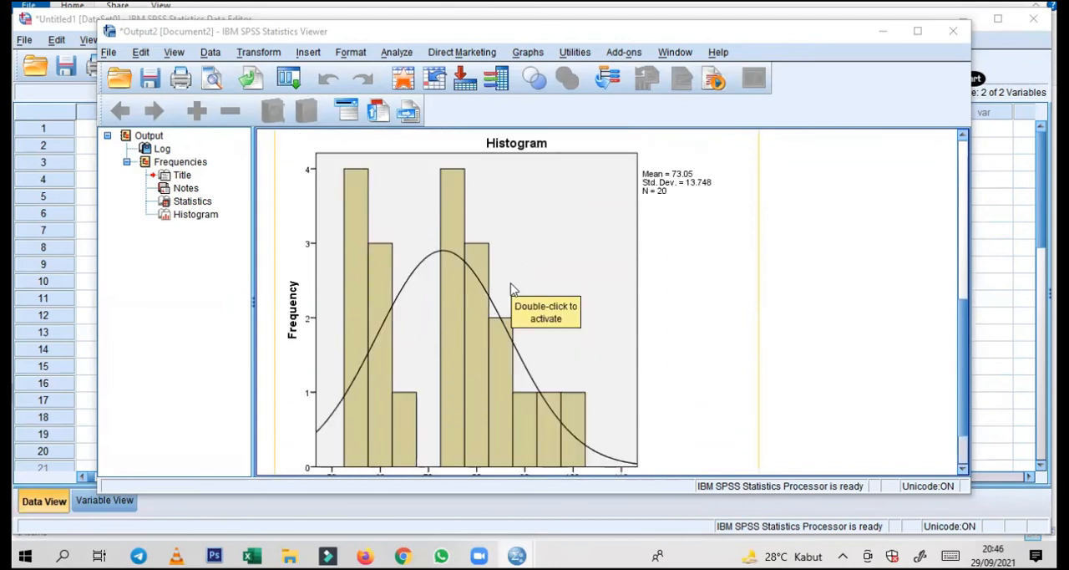
scroll(513, 288, down, 1)
scroll(511, 288, up, 8)
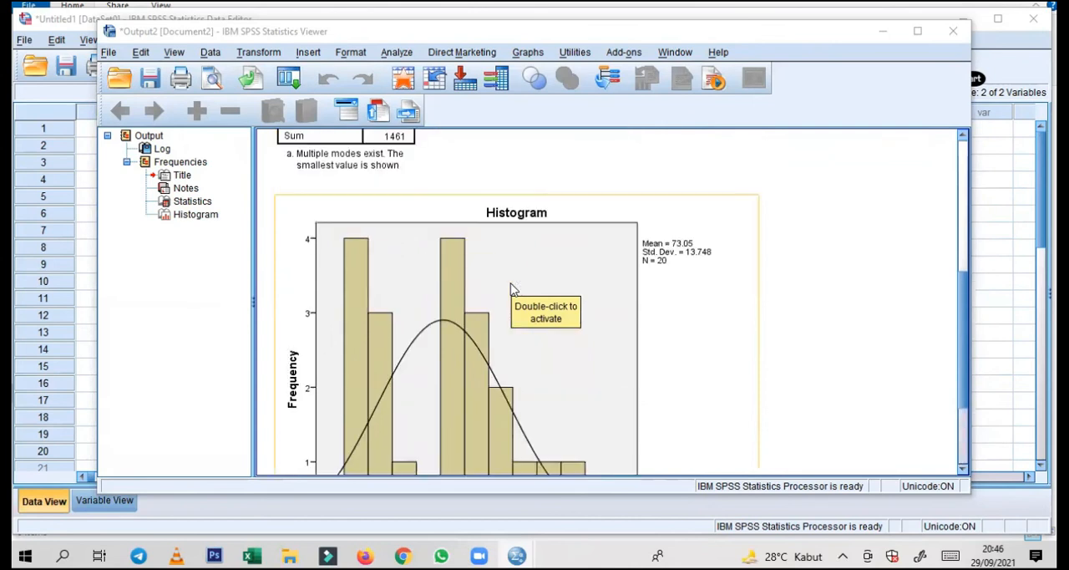
Return to the data set, reset the Frequencies analysis to its defaults and add KELAS as its only variable
click(83, 267)
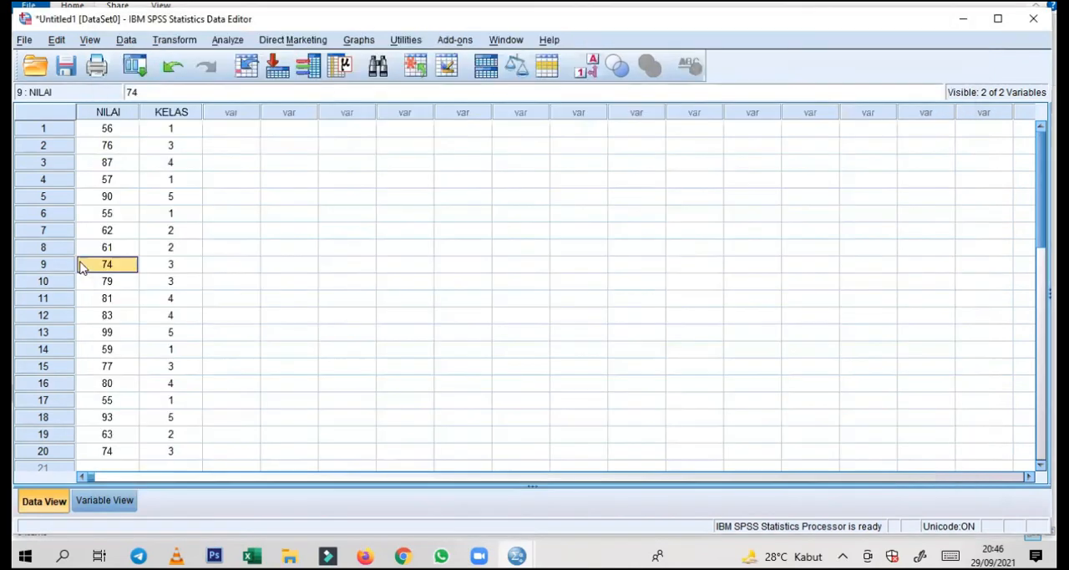
click(170, 128)
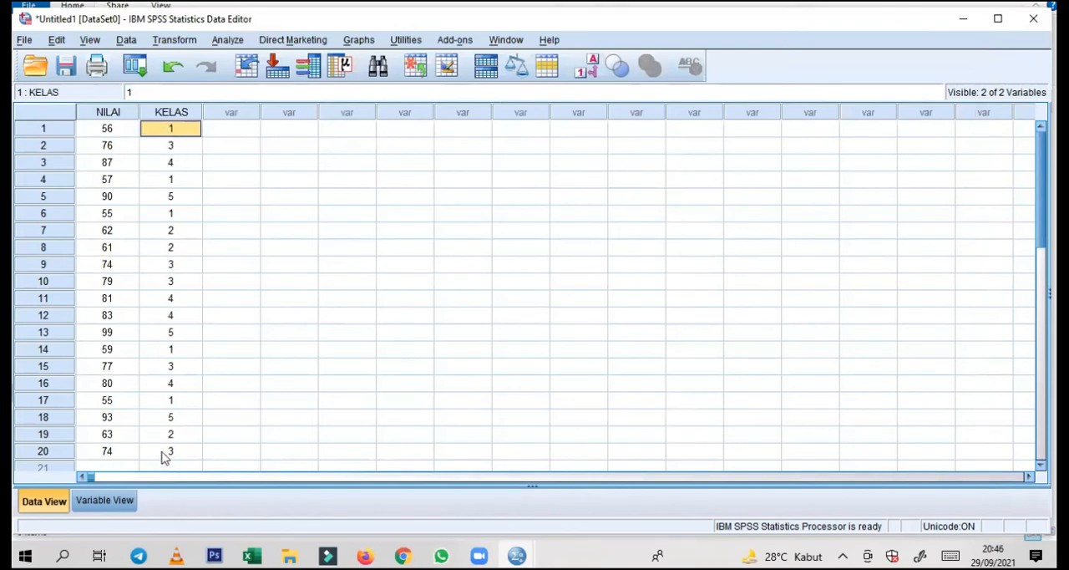
click(227, 42)
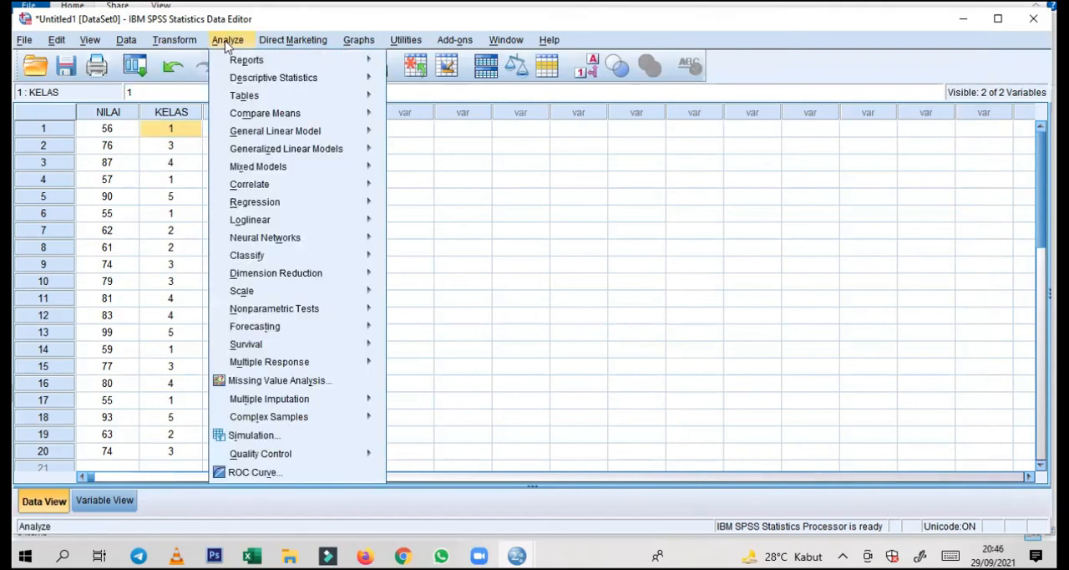
mouse_move(242, 84)
mouse_move(305, 67)
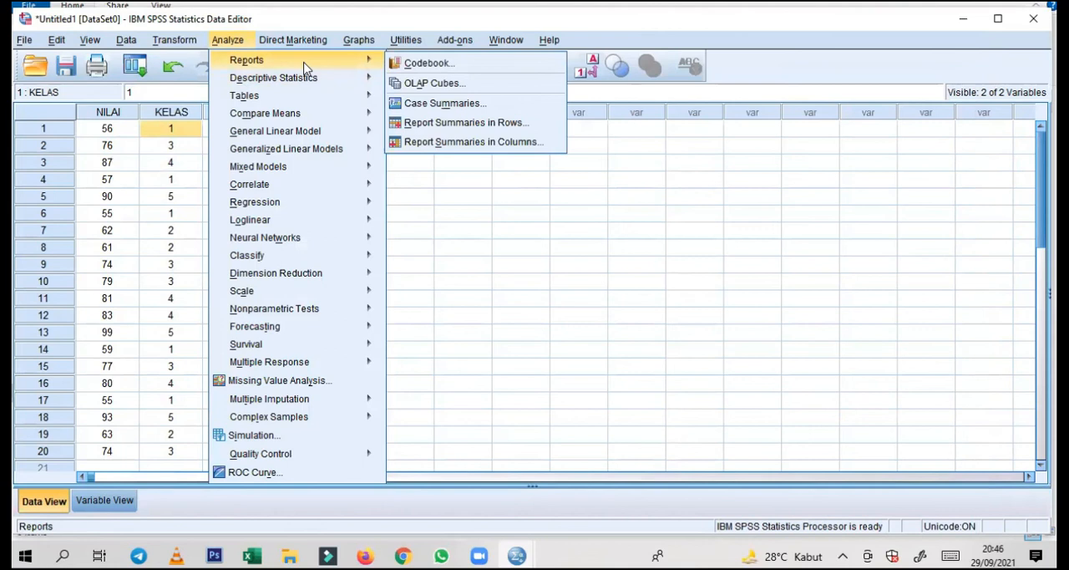
mouse_move(326, 81)
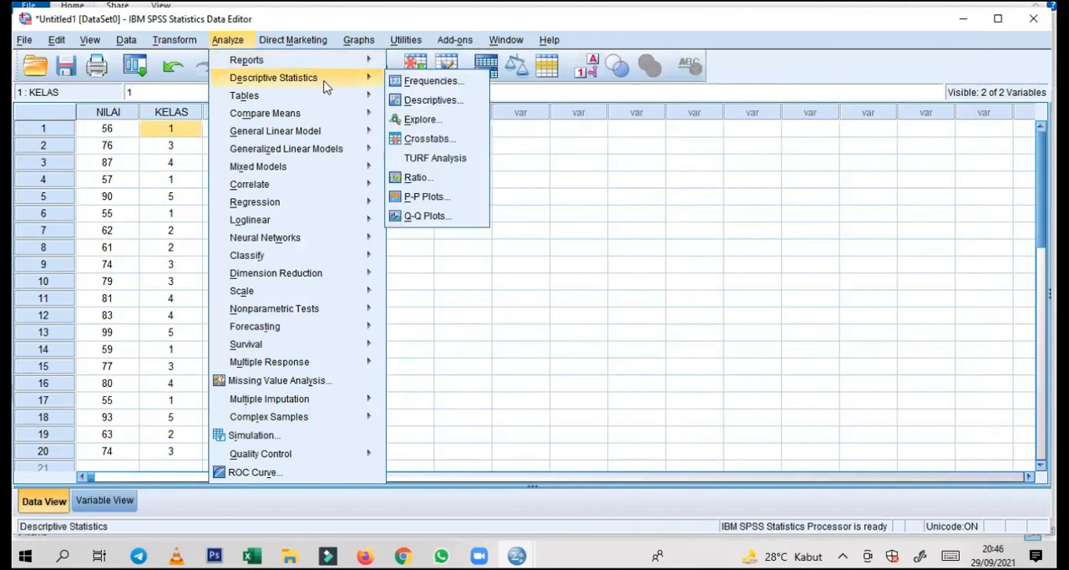
click(392, 81)
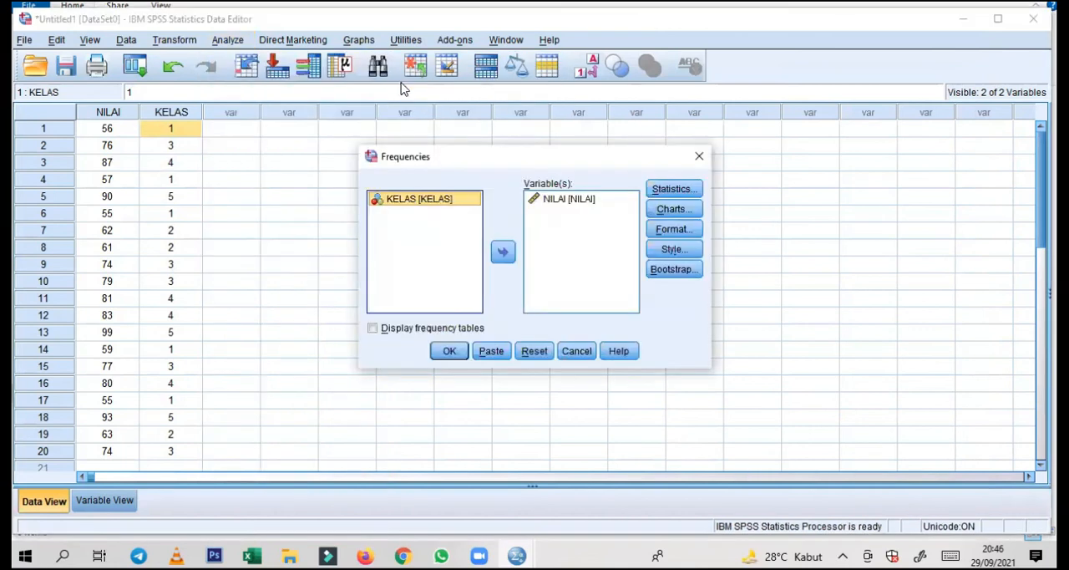
click(534, 351)
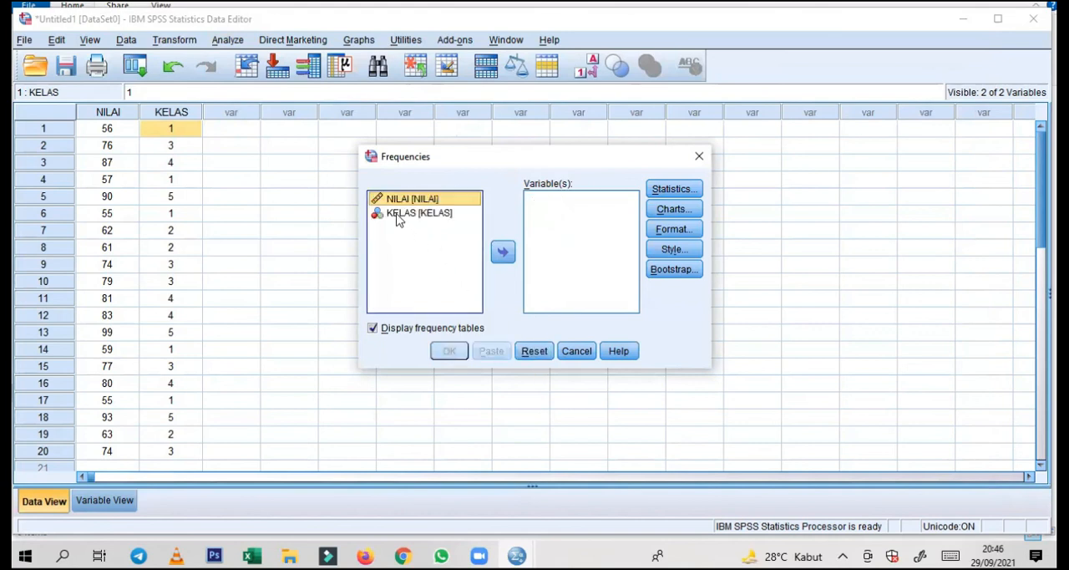
click(398, 214)
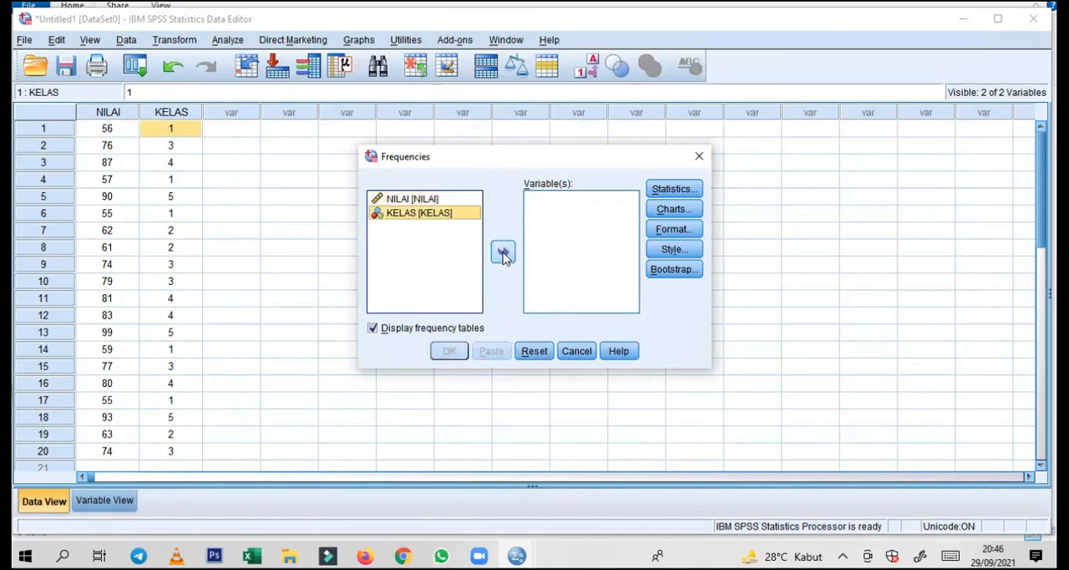
click(503, 254)
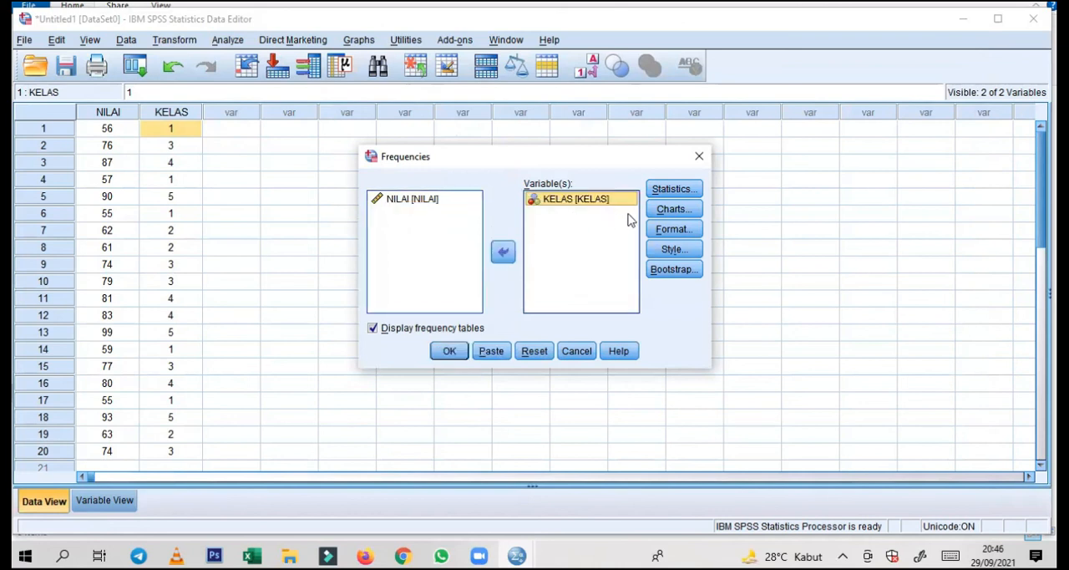
Request the mean, median, mode and sum in the Frequencies statistics for KELAS
click(655, 192)
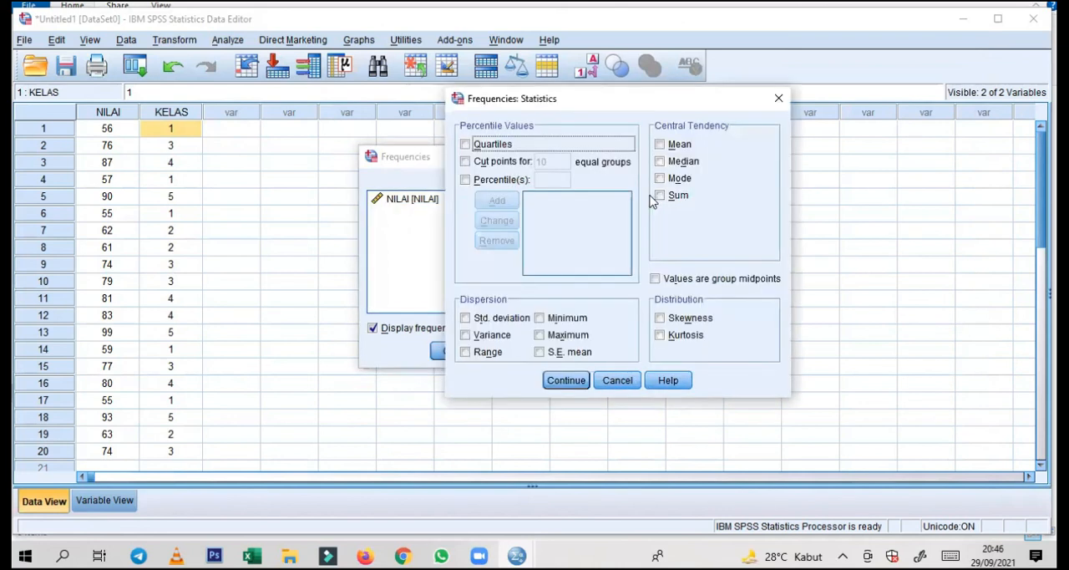
click(660, 145)
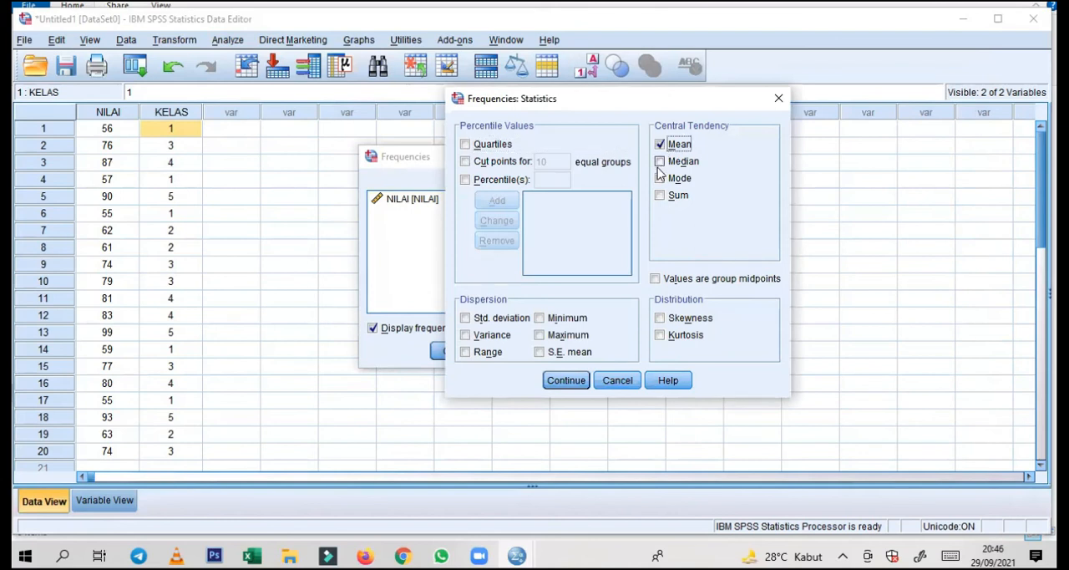
click(660, 161)
click(665, 181)
click(660, 194)
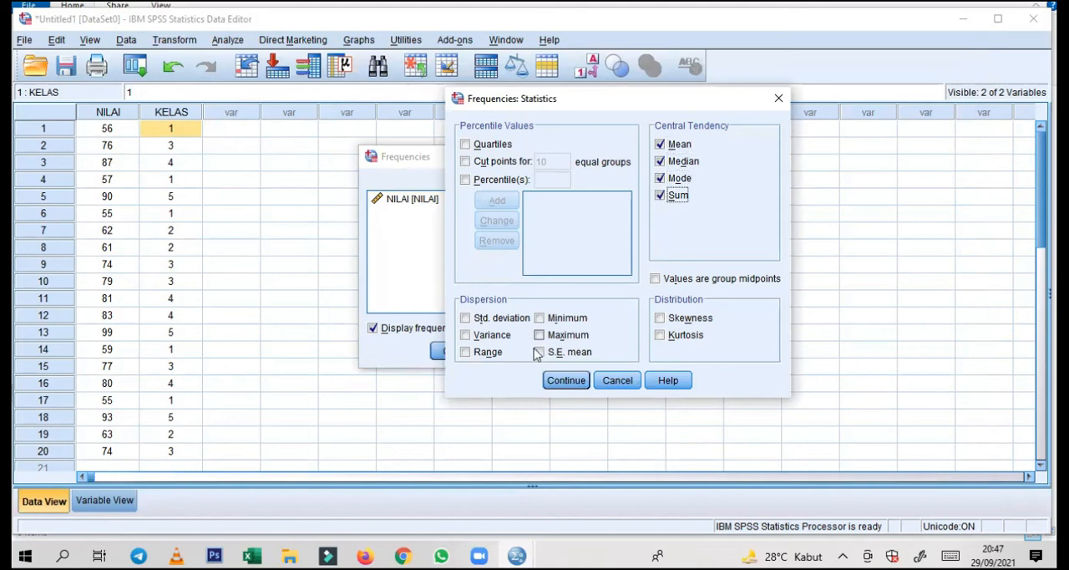
Add standard deviation, variance, range, minimum and maximum to the KELAS statistics and accept the selection
click(467, 320)
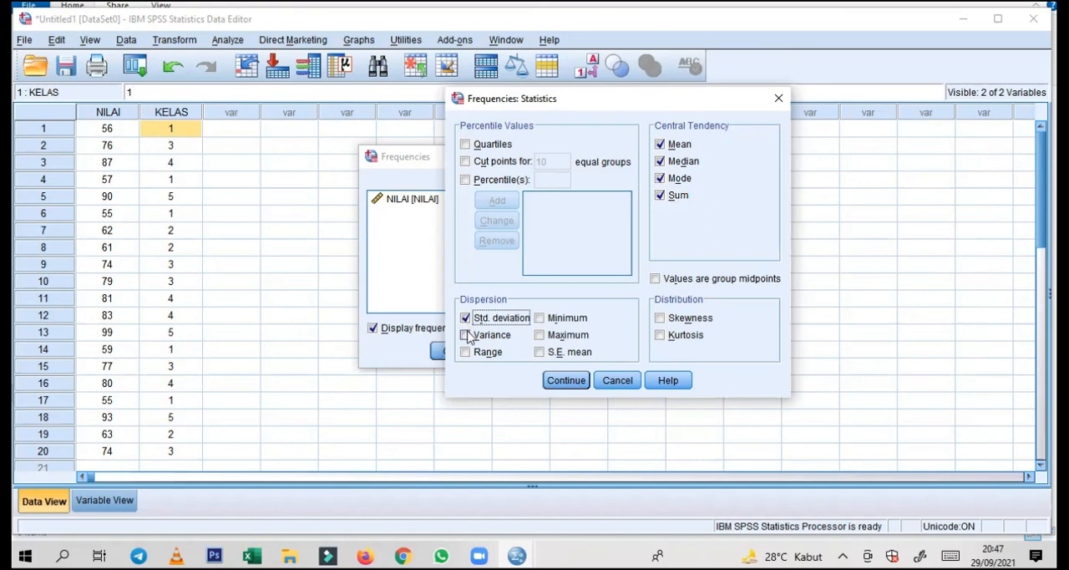
click(466, 335)
click(466, 351)
click(541, 335)
click(541, 318)
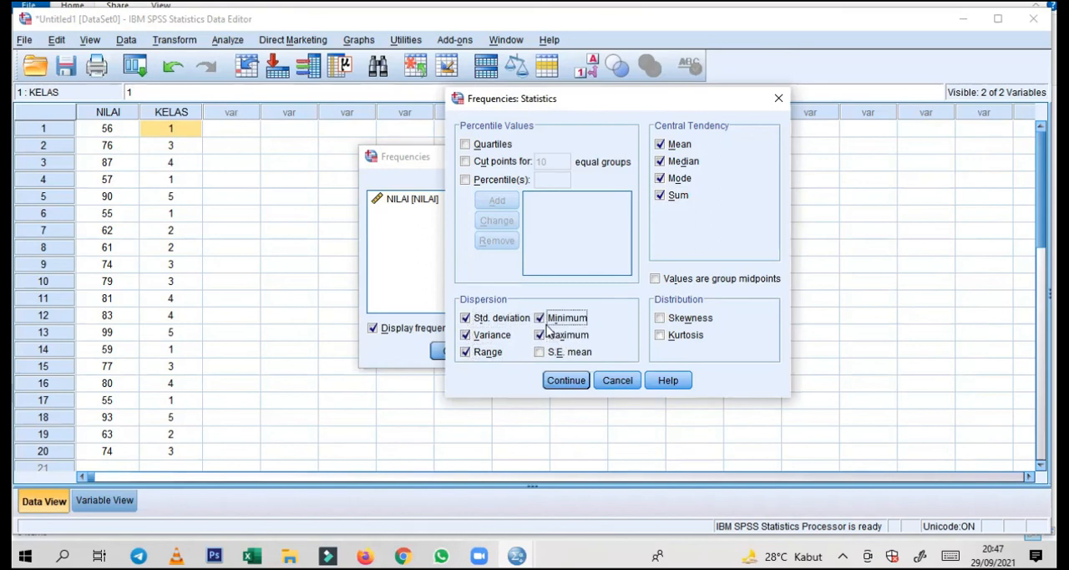
click(565, 380)
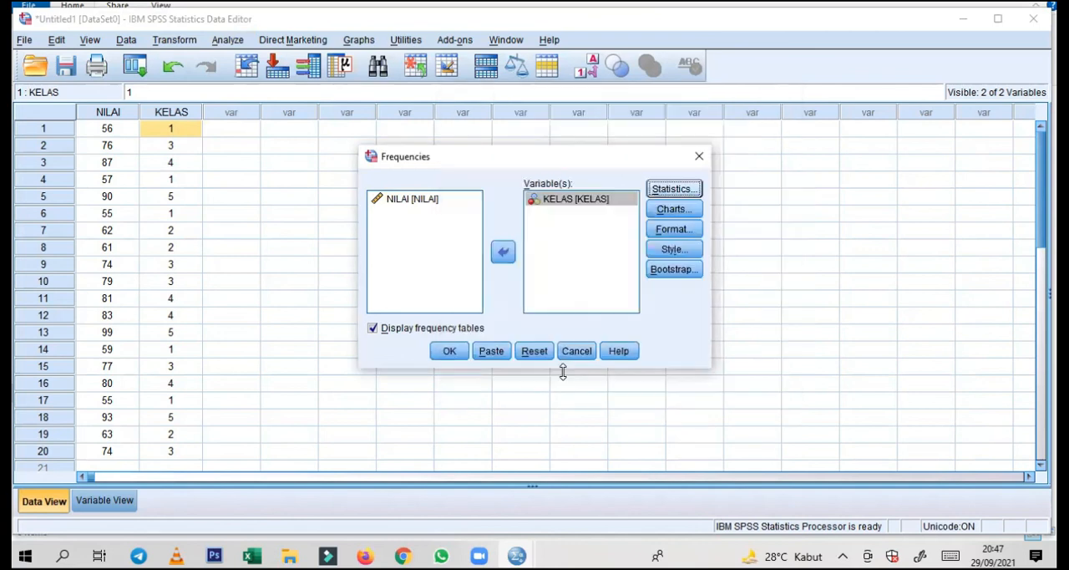
Leave the chart type at None and run the KELAS Frequencies analysis with frequency tables displayed
click(669, 210)
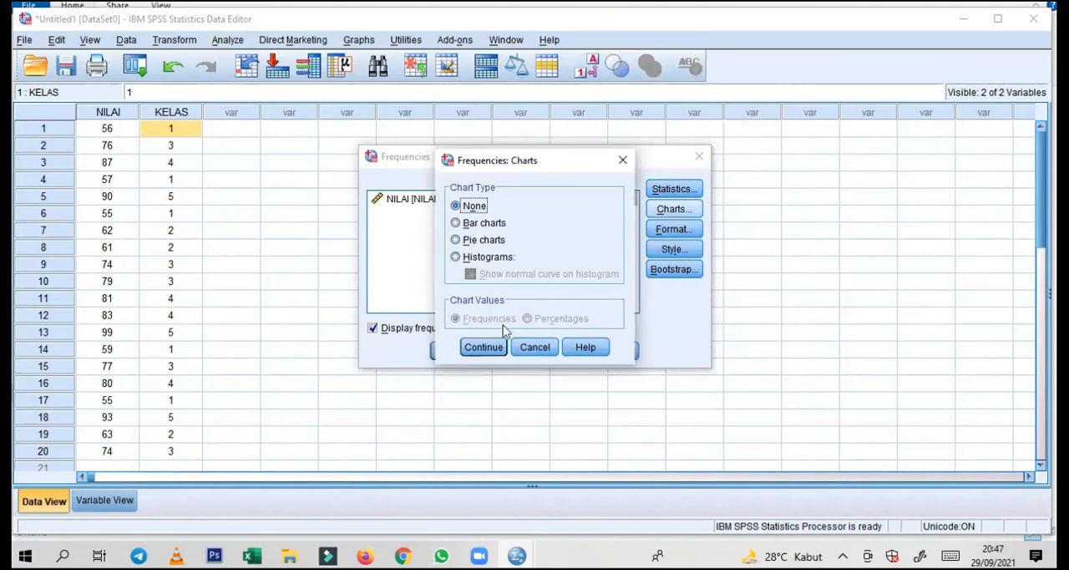
click(529, 349)
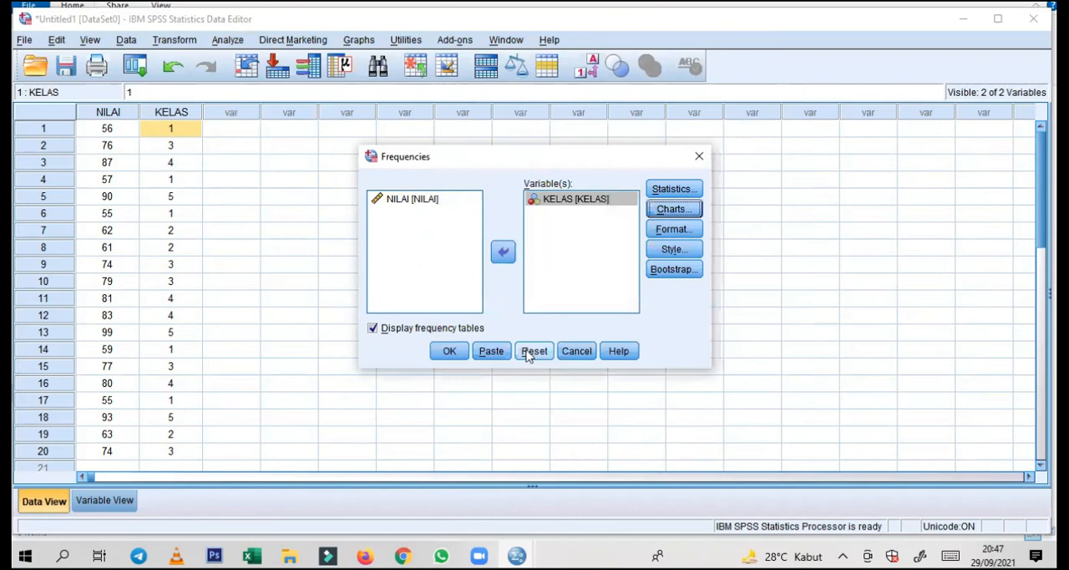
click(449, 355)
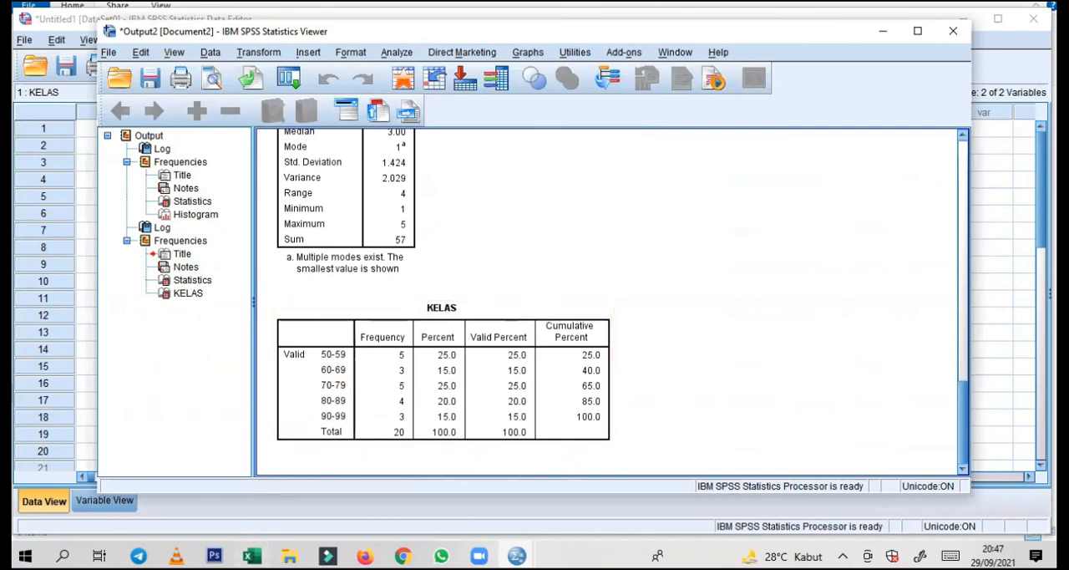
Switch to Excel and compare the class frequencies in the BATAS KELAS table with the SPSS KELAS frequency table
click(253, 555)
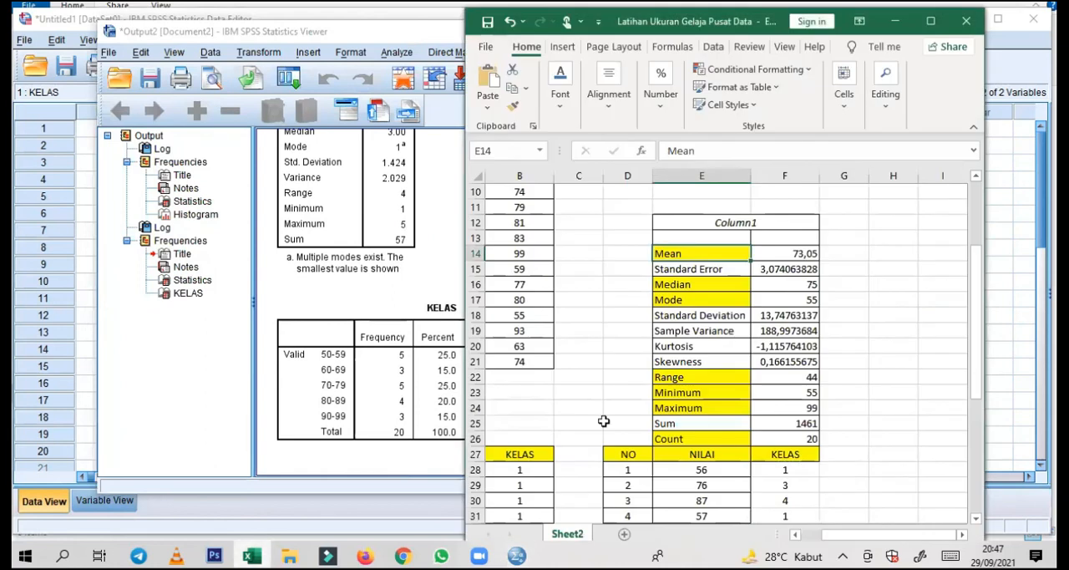
scroll(751, 415, up, 3)
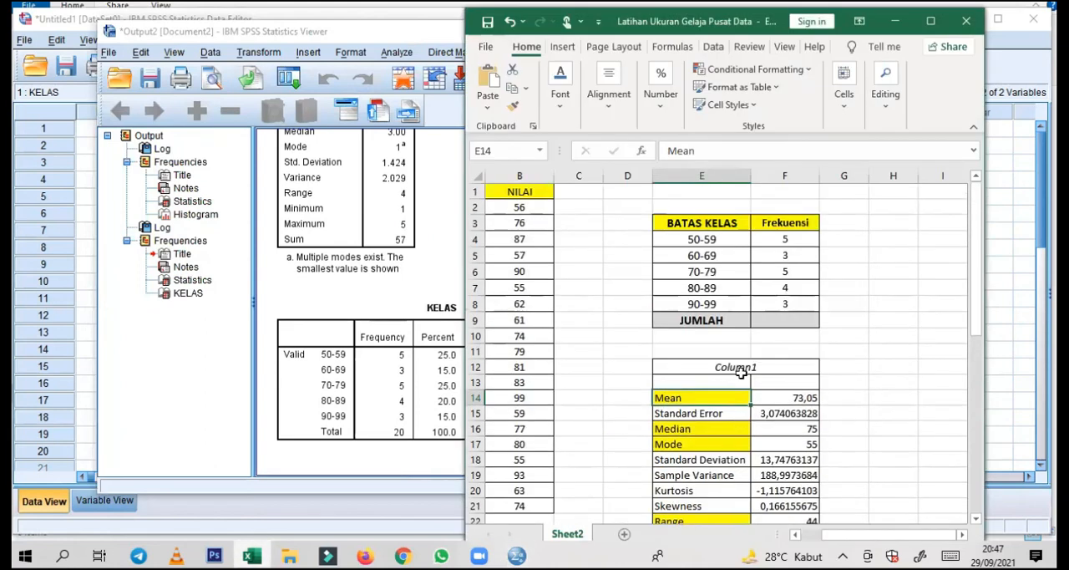
click(789, 238)
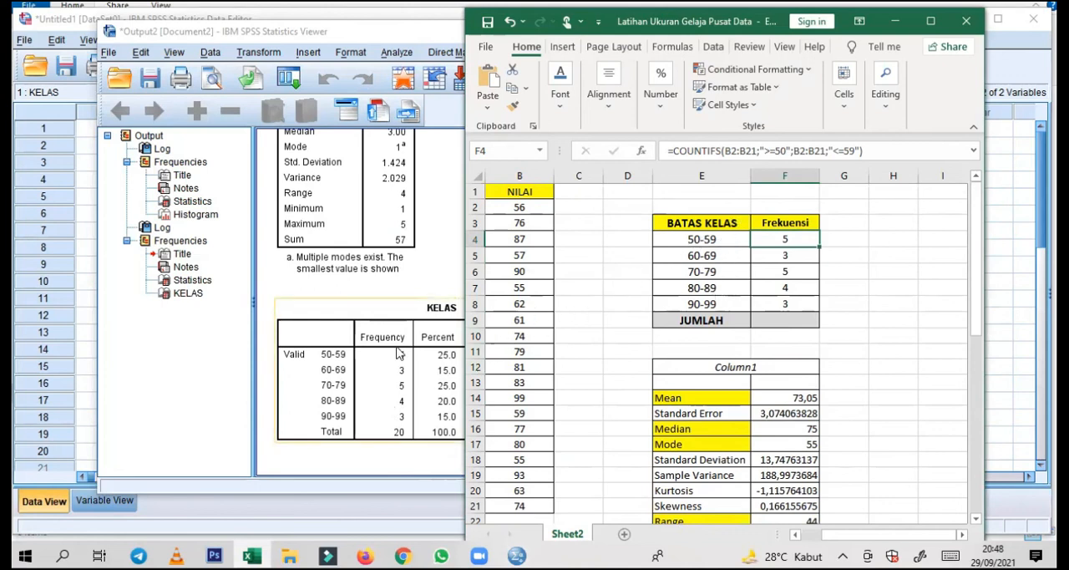
Total the class frequencies F4:F8 with a SUM formula in the JUMLAH row, cell F9
click(766, 321)
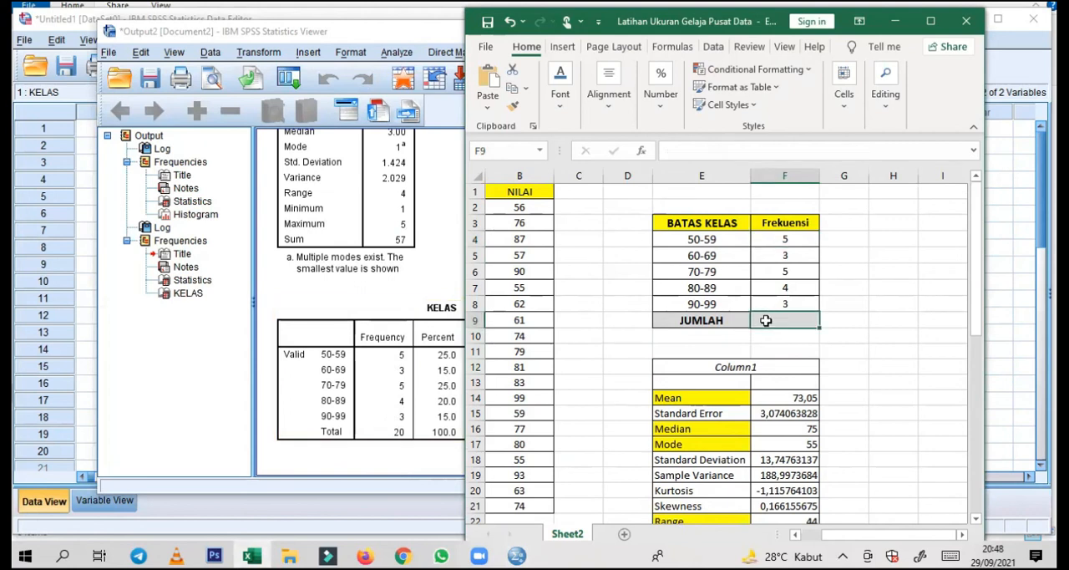
text(=SUM)
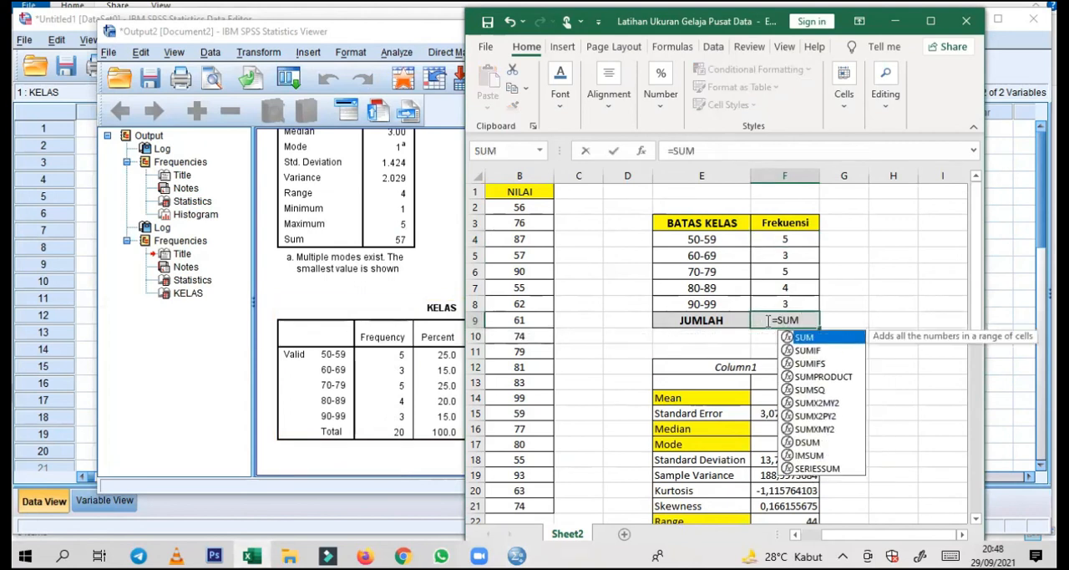
text(()
drag(764, 238, 772, 303)
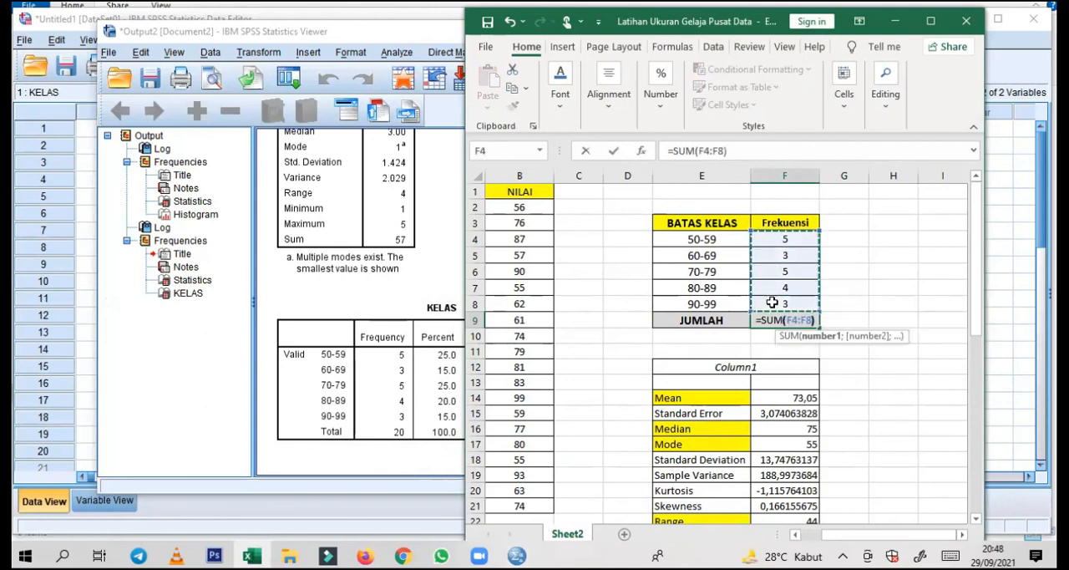
key(Return)
key(Up)
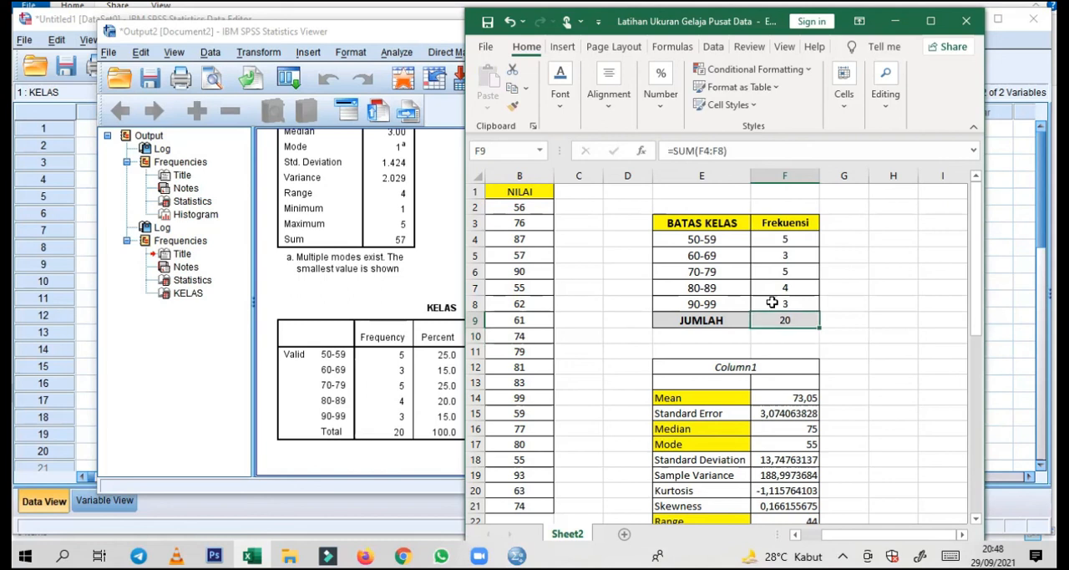